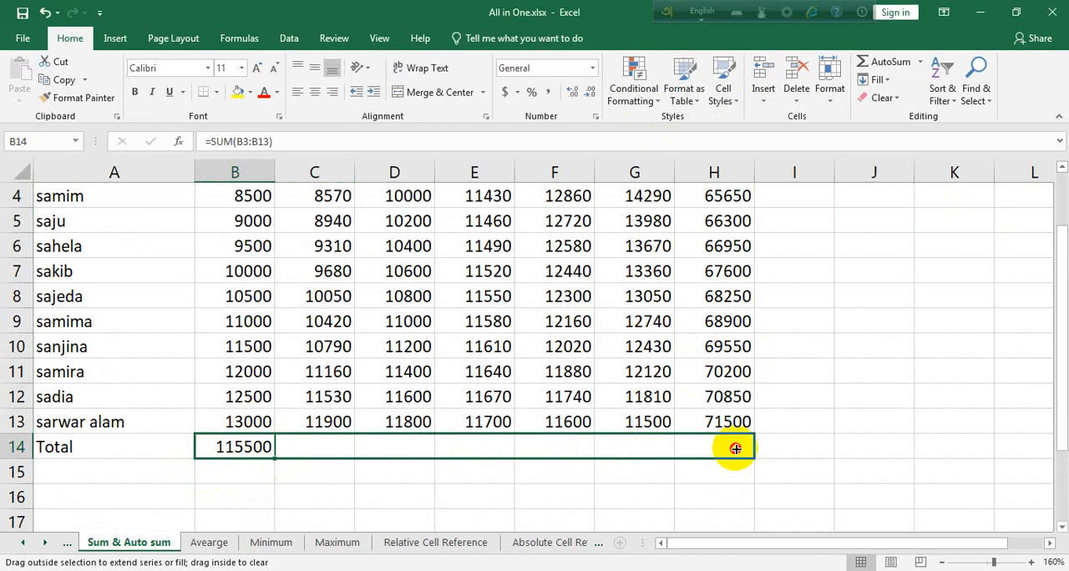
Examine the cell styles and fill colours available for the Total row, B14:H14.
scroll(735, 447, "up", 1)
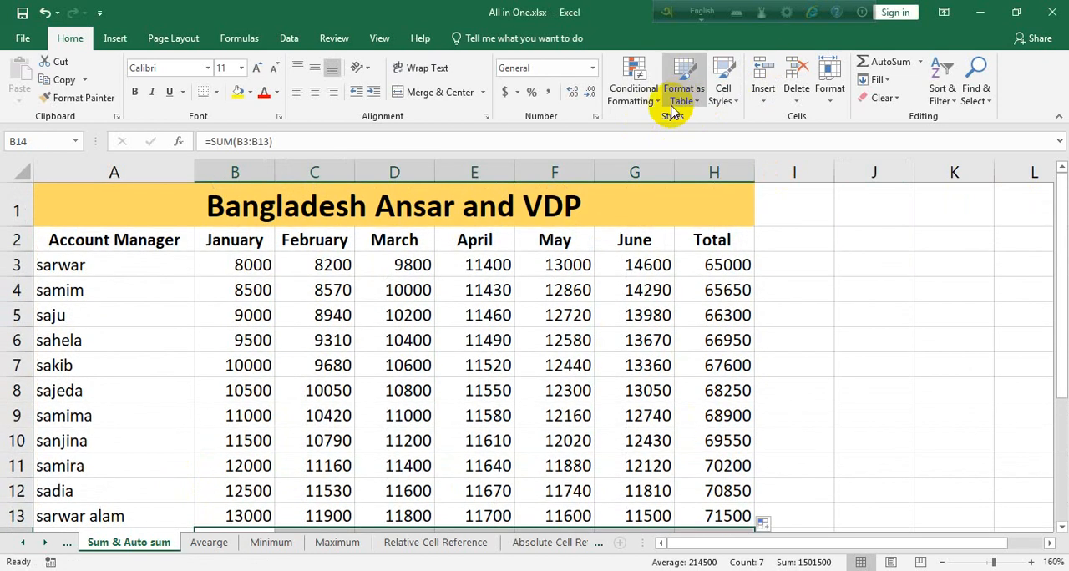
left_click(723, 93)
scroll(768, 458, "down", 1)
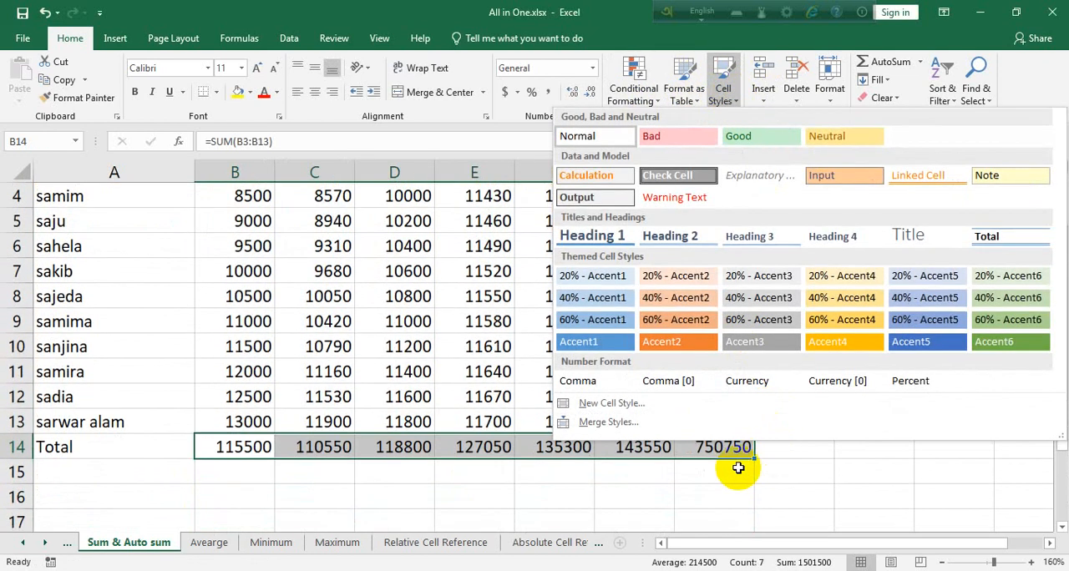
left_click(740, 444)
left_click_drag(740, 447, 263, 444)
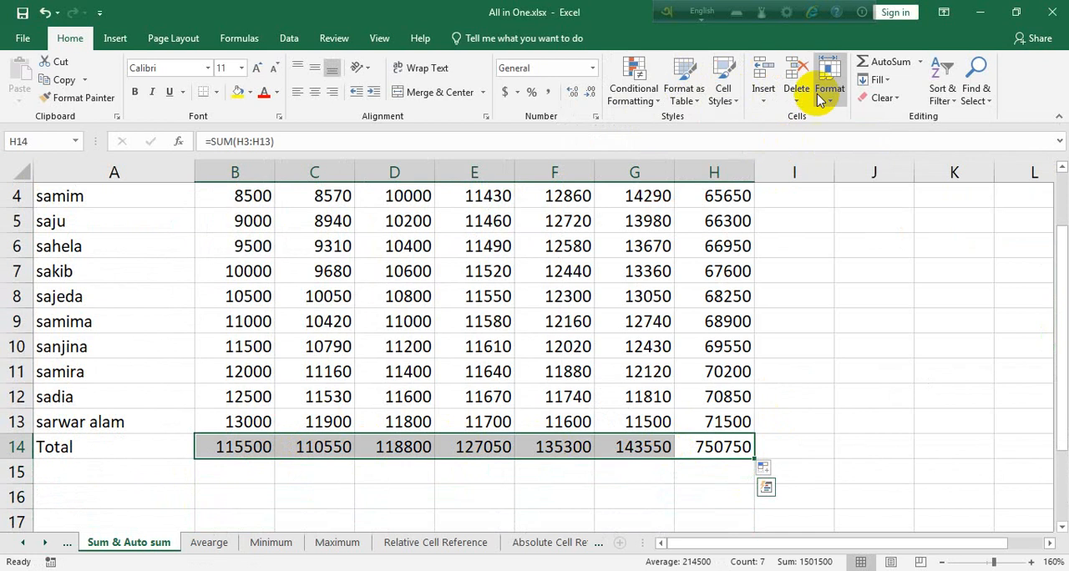
left_click(733, 104)
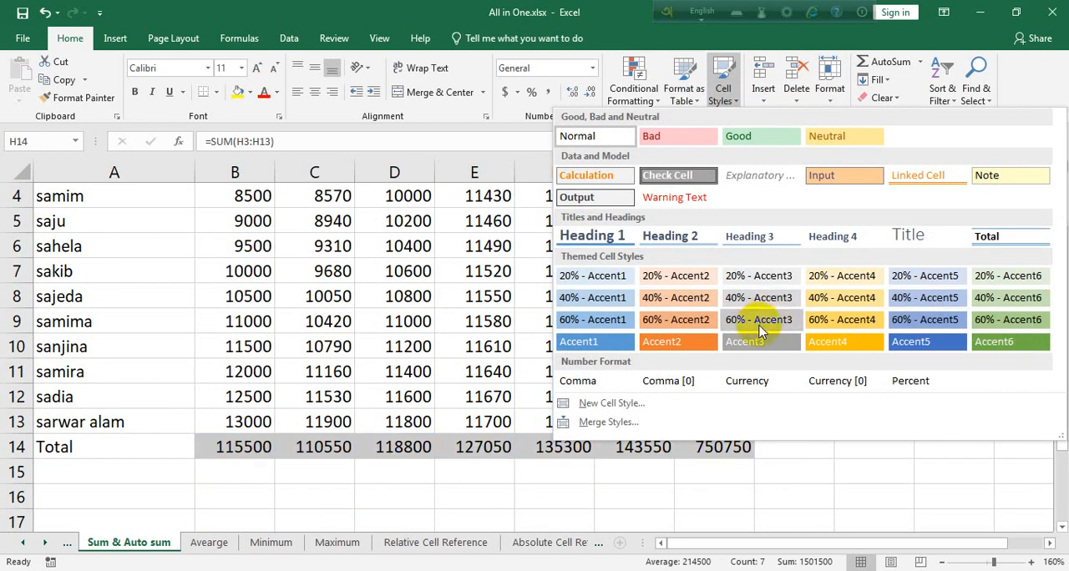
left_click(250, 92)
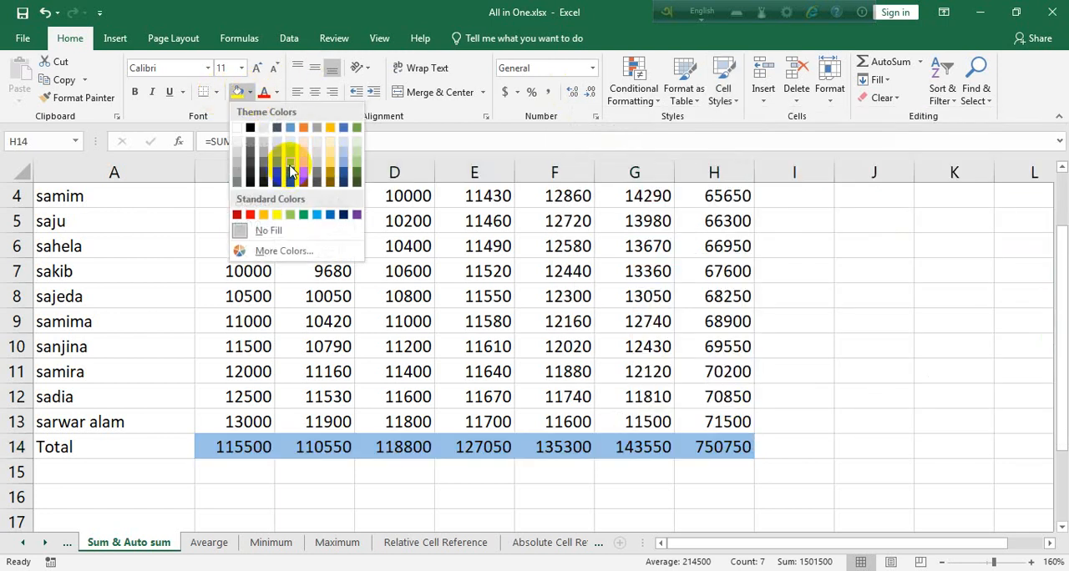
left_click(249, 92)
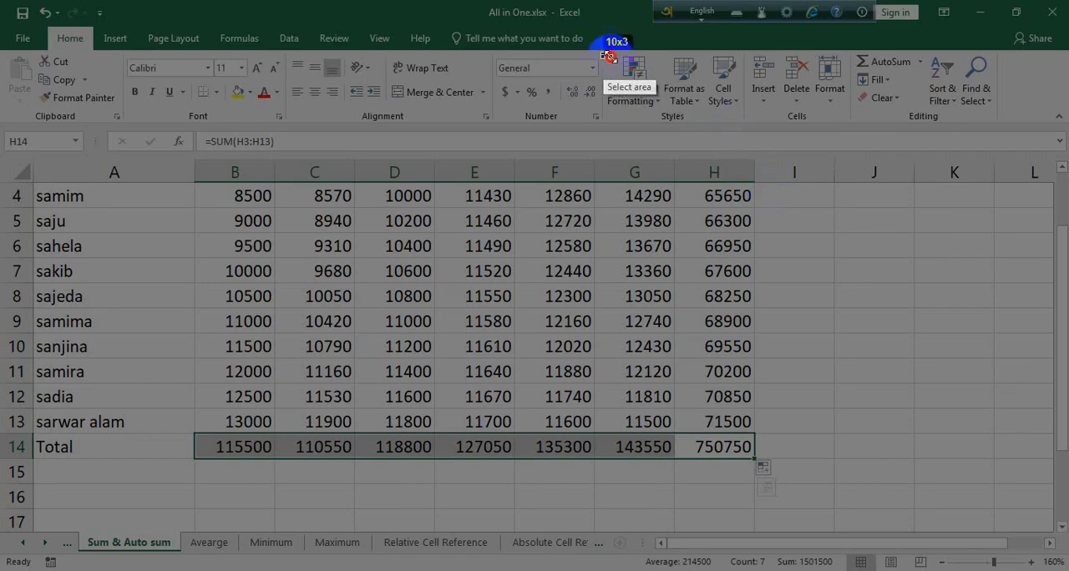
left_click_drag(601, 54, 750, 122)
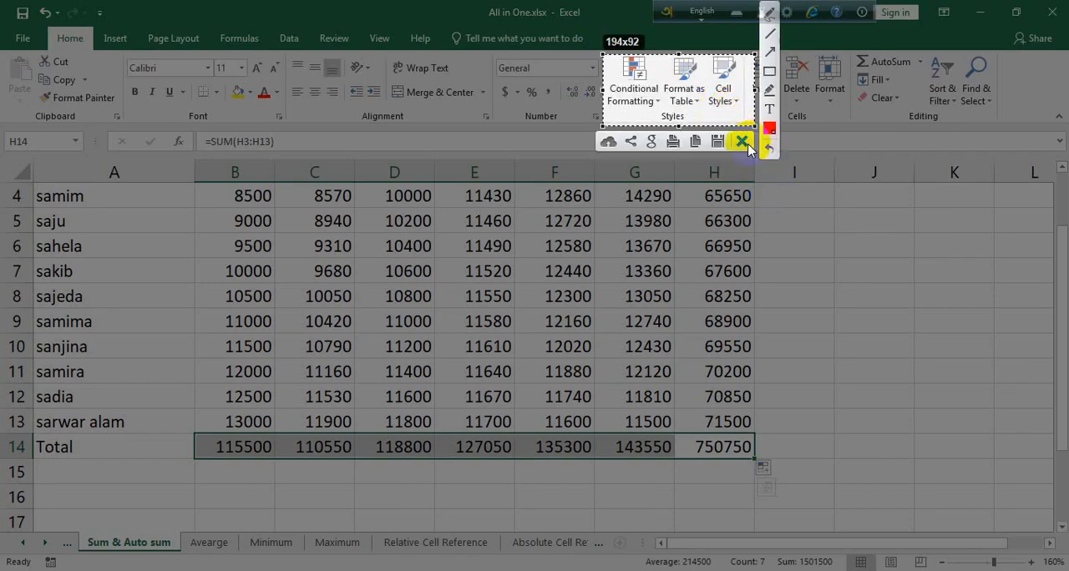
left_click(745, 141)
scroll(846, 425, "up", 1)
scroll(830, 411, "down", 1)
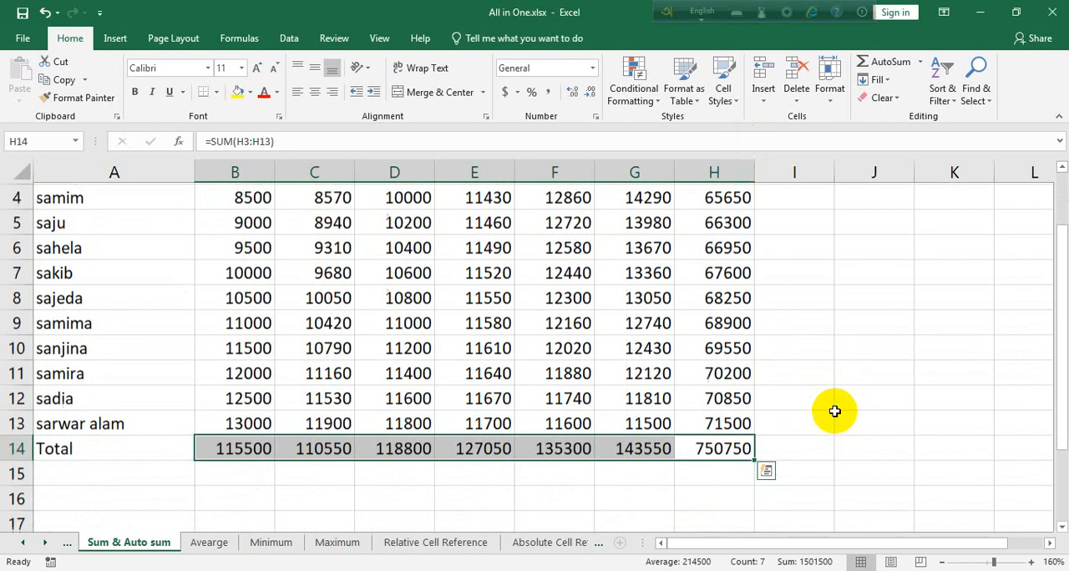
left_click(835, 399)
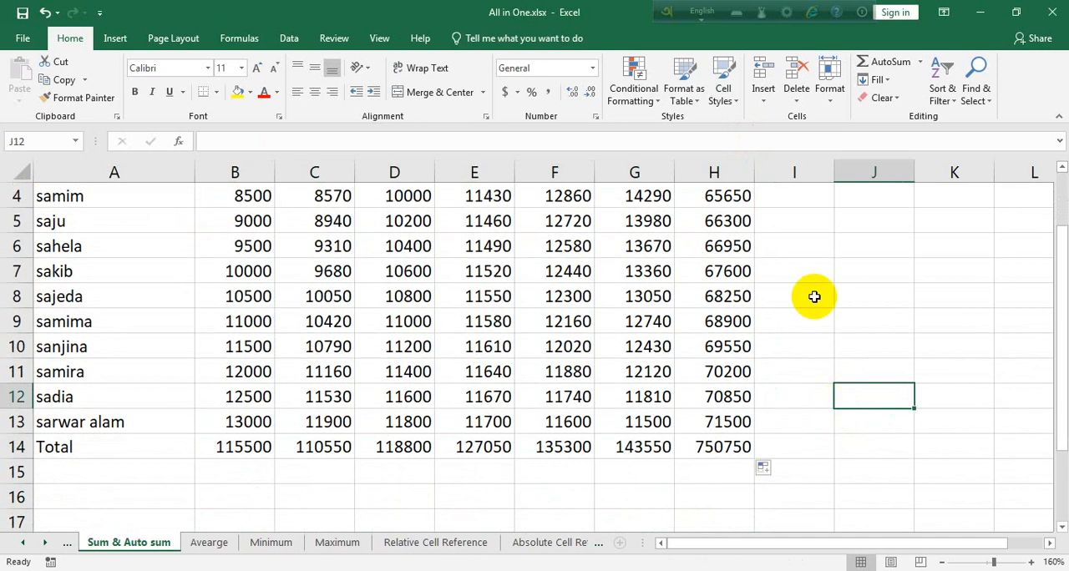
left_click(645, 108)
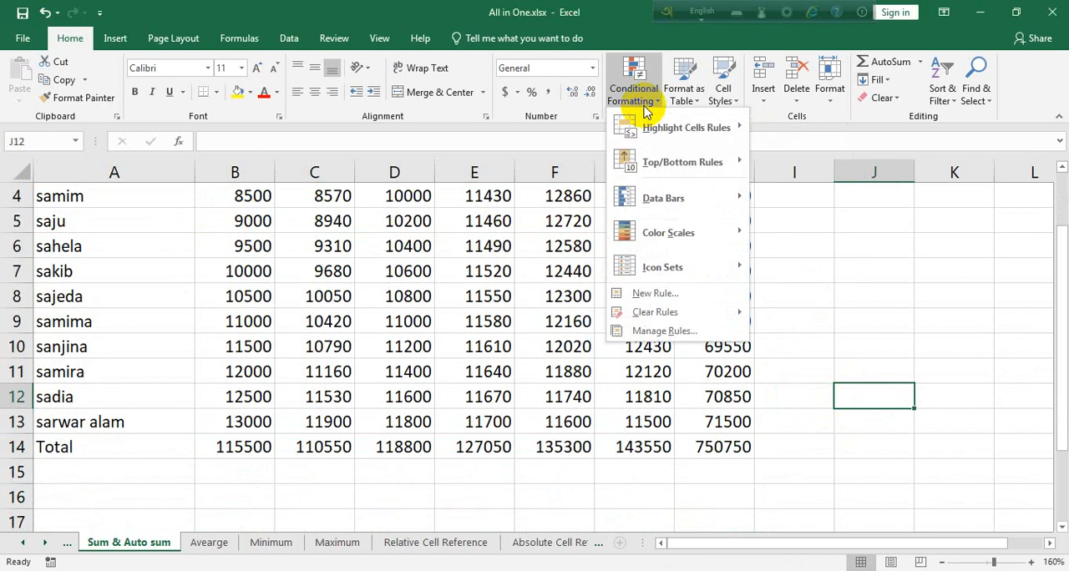
mouse_move(717, 130)
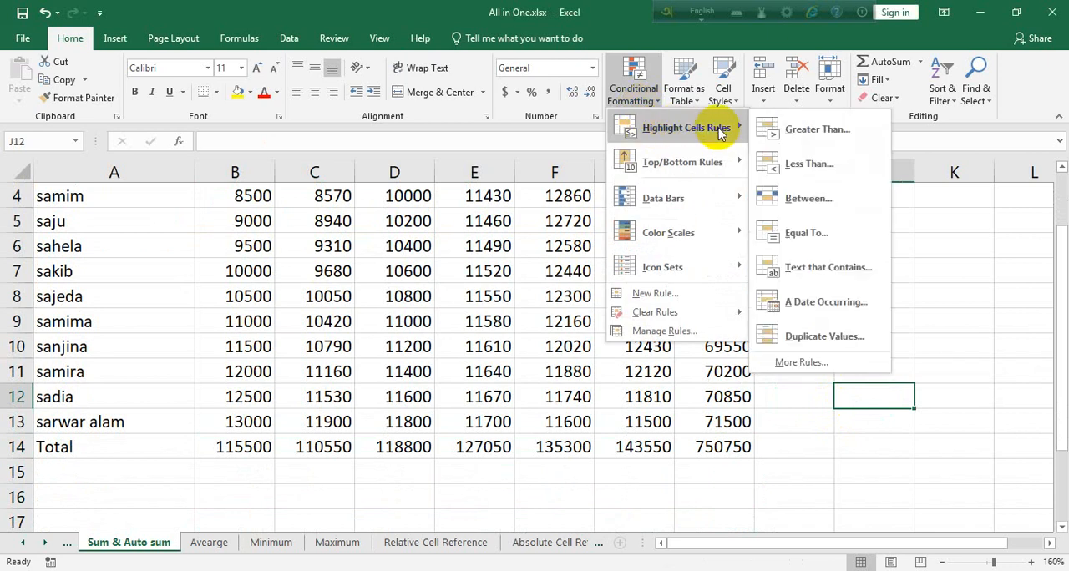
left_click(817, 130)
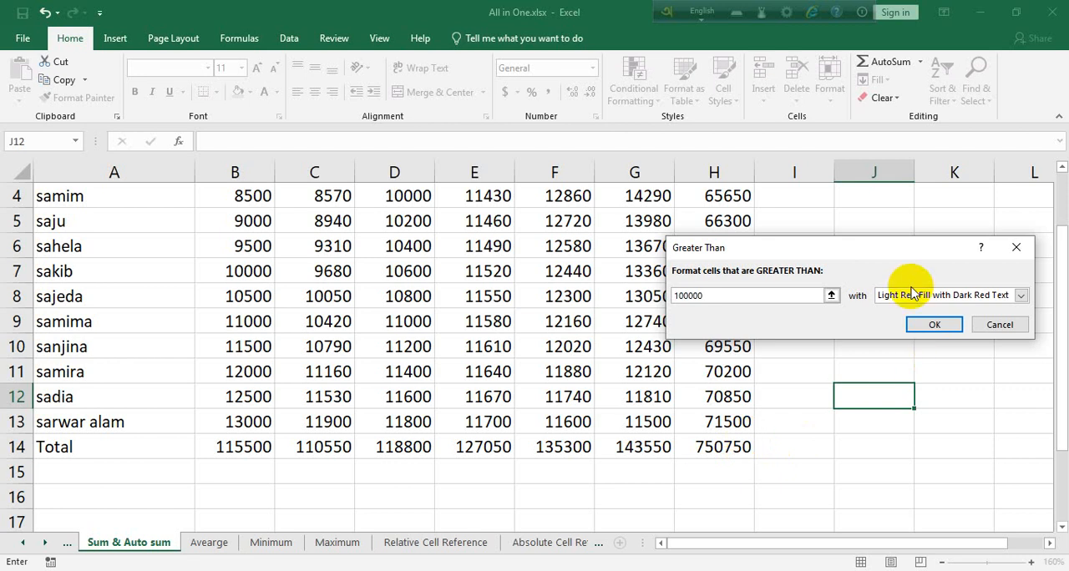
left_click(1017, 254)
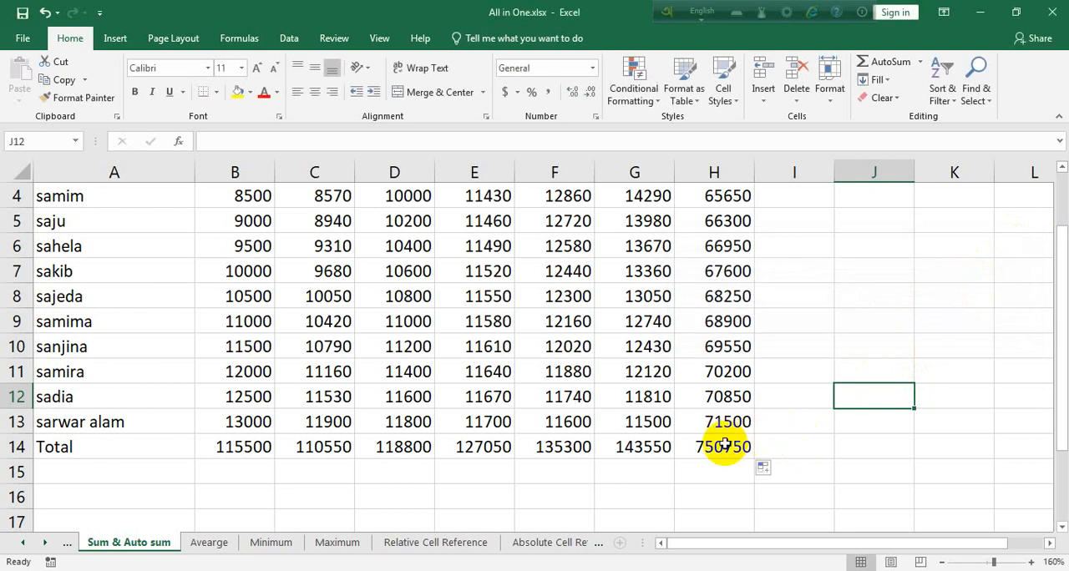
Highlight the cells in B3:H14 greater than 100000 with Light Red Fill with Dark Red Text.
left_click_drag(723, 444, 247, 265)
left_click(633, 93)
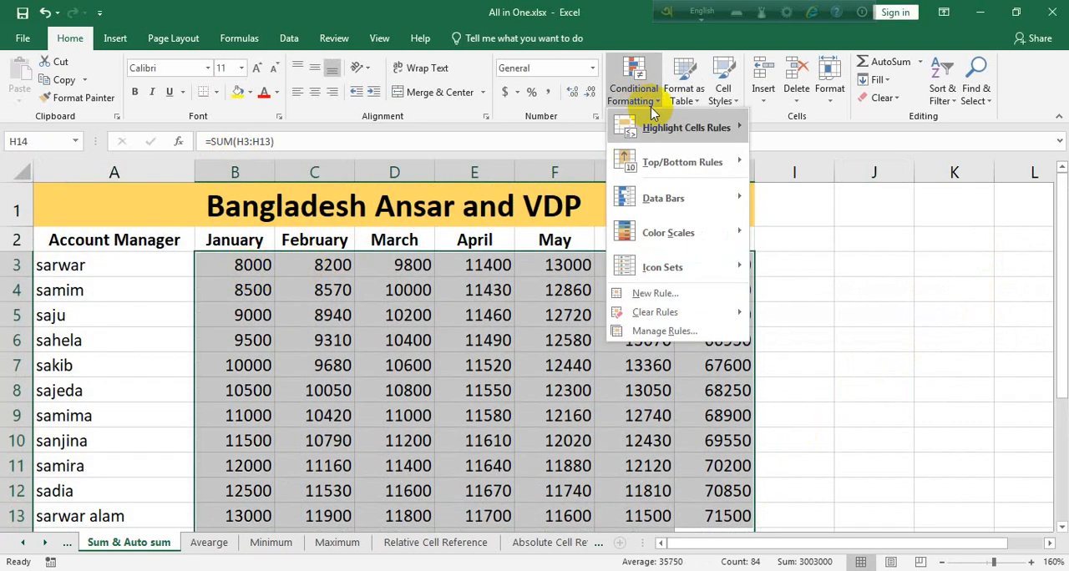
mouse_move(703, 138)
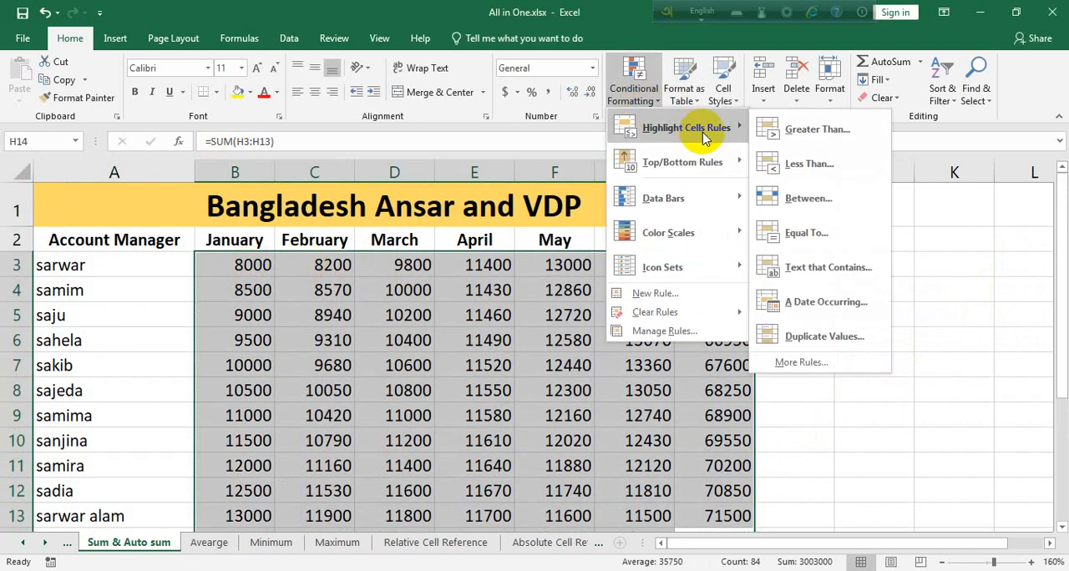
left_click(869, 147)
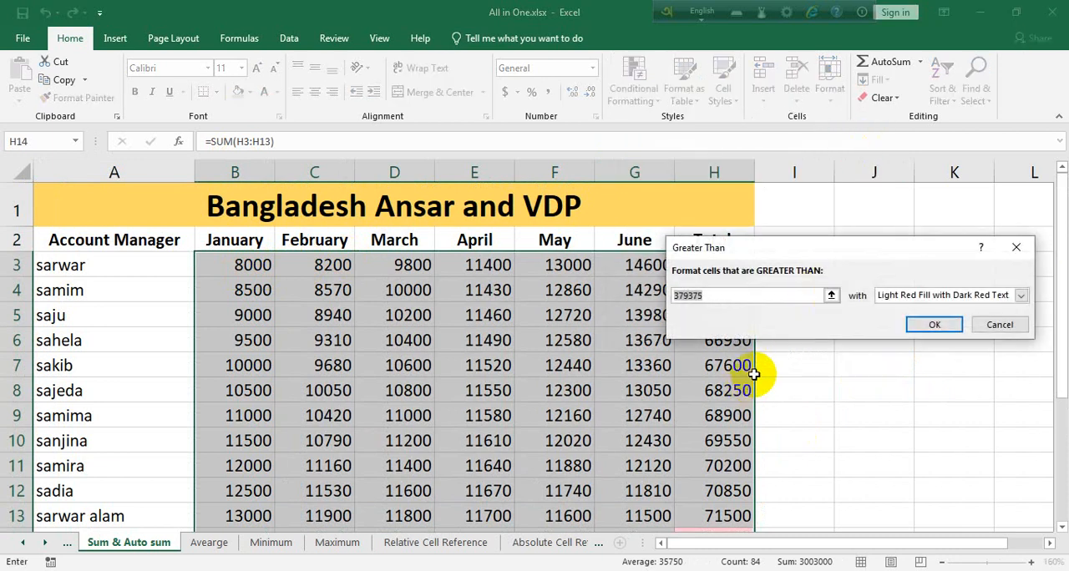
type("10000")
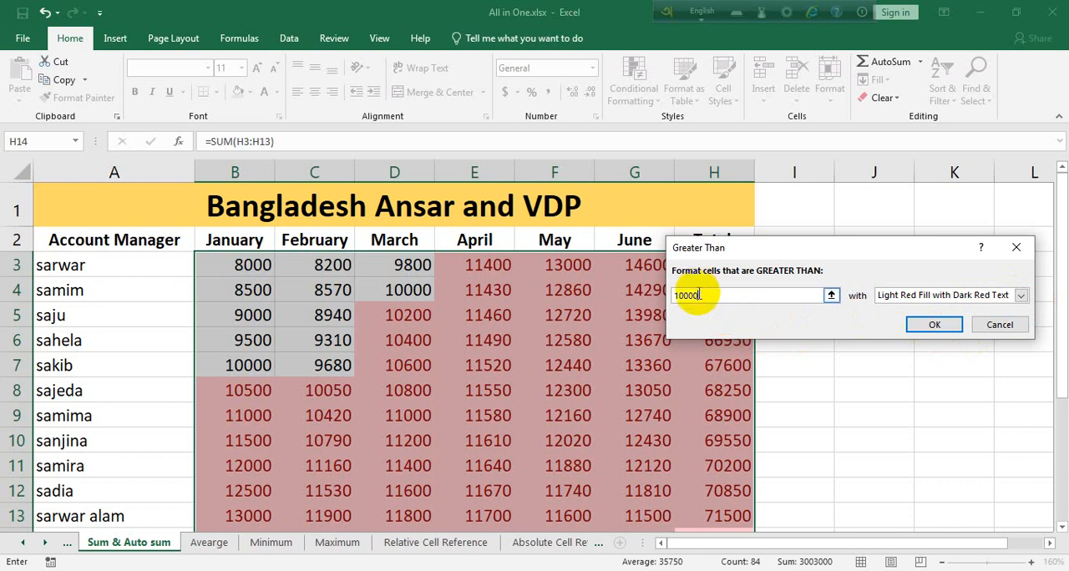
type("0")
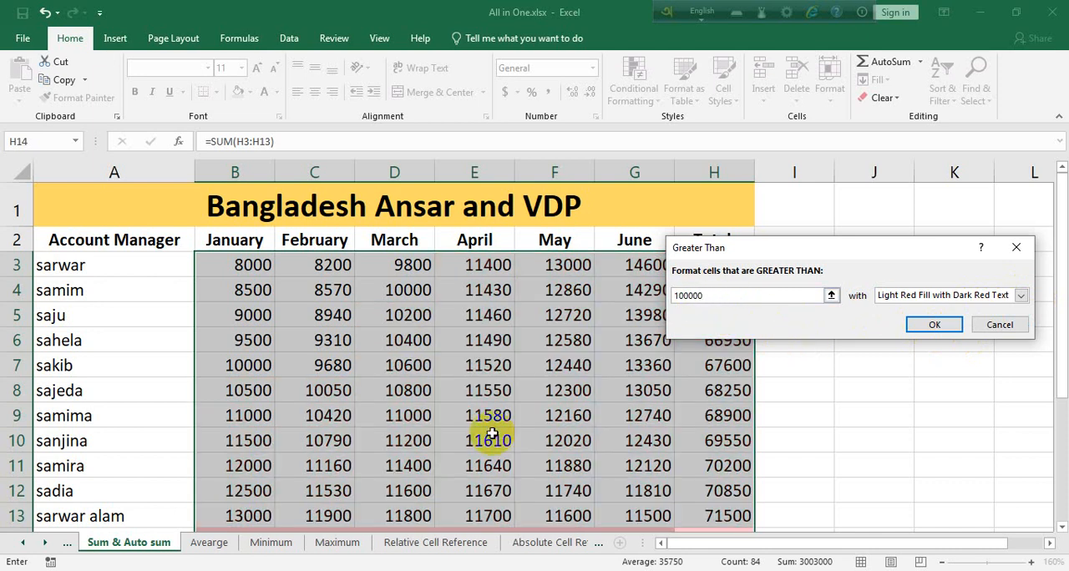
scroll(489, 432, "down", 2)
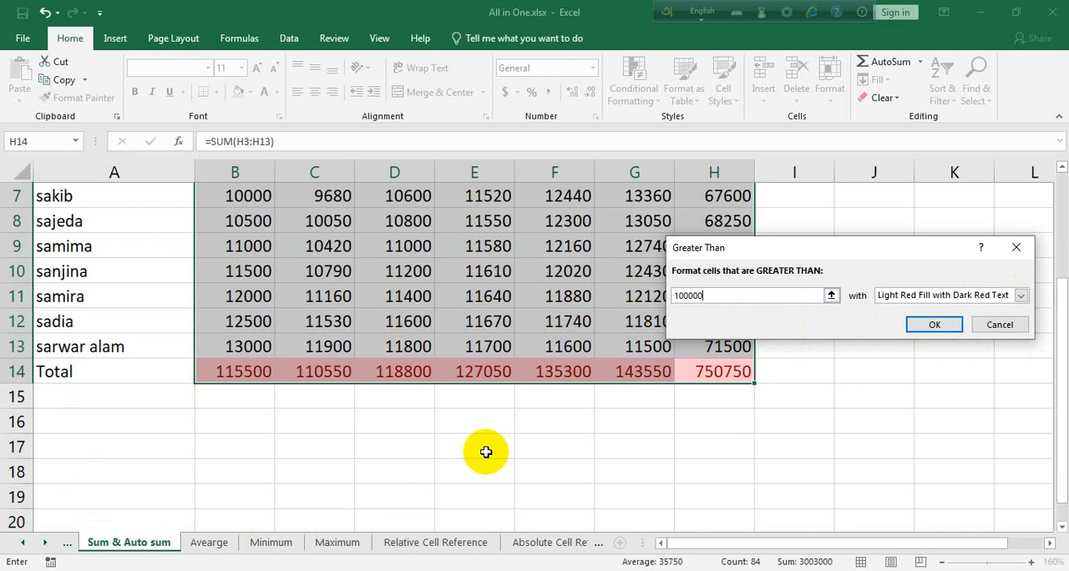
left_click(933, 325)
left_click(589, 420)
Check the highlighted totals in B14:H14 and undo the last highlighting rule.
left_click(255, 376)
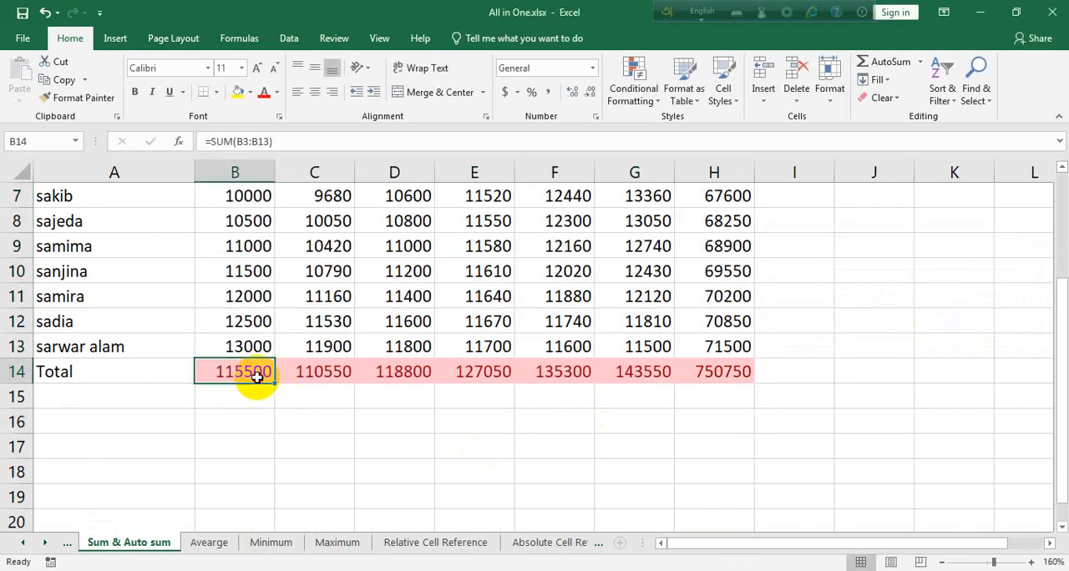
left_click_drag(256, 375, 726, 377)
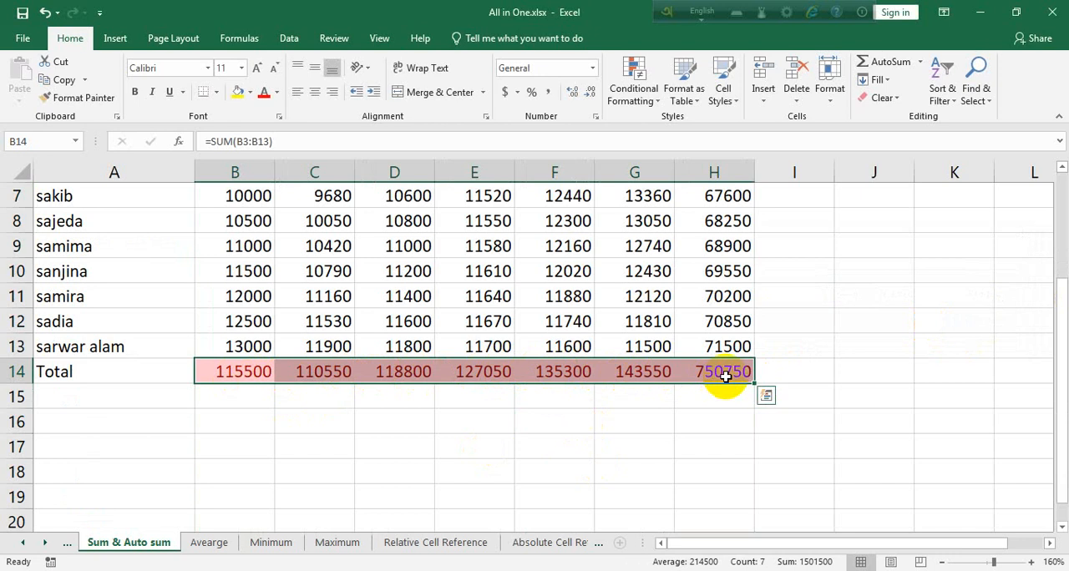
scroll(718, 393, "up", 2)
scroll(483, 356, "down", 1)
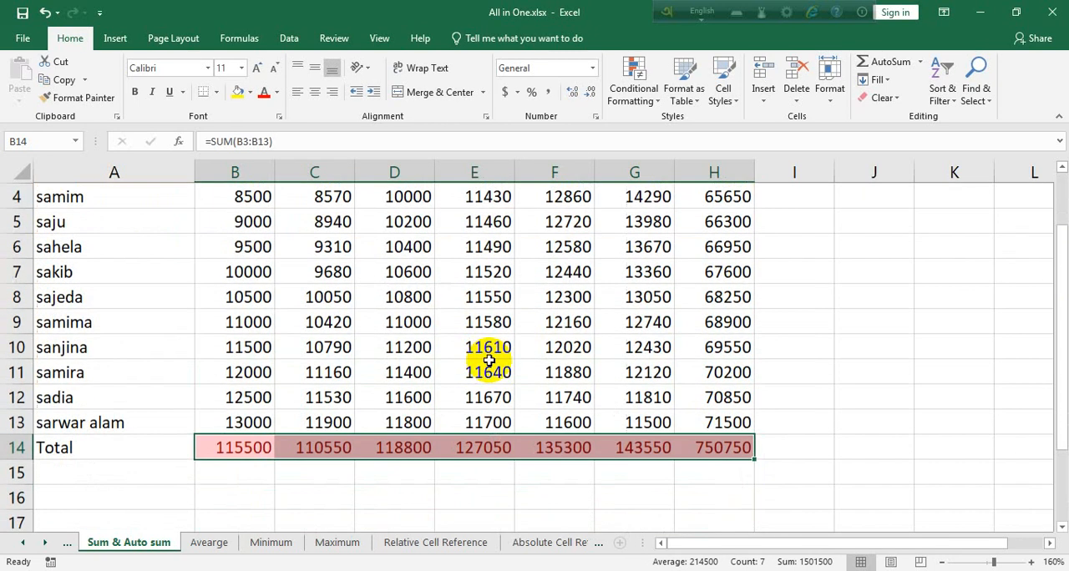
key("ctrl+z")
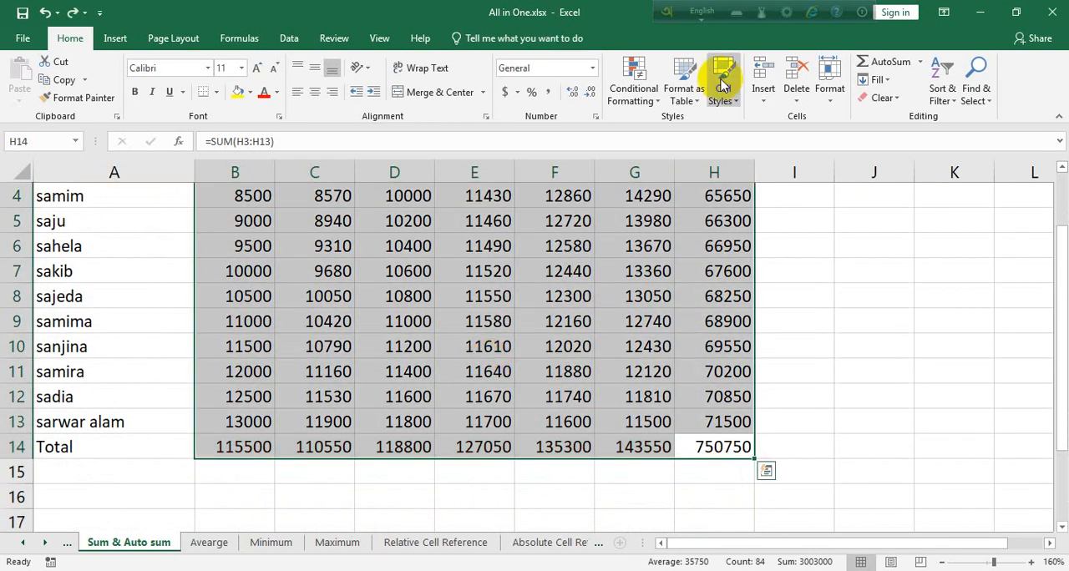
Highlight the cells in B3:H14 greater than 50000 with Green Fill with Dark Green Text, and undo the rule.
left_click(650, 100)
mouse_move(675, 139)
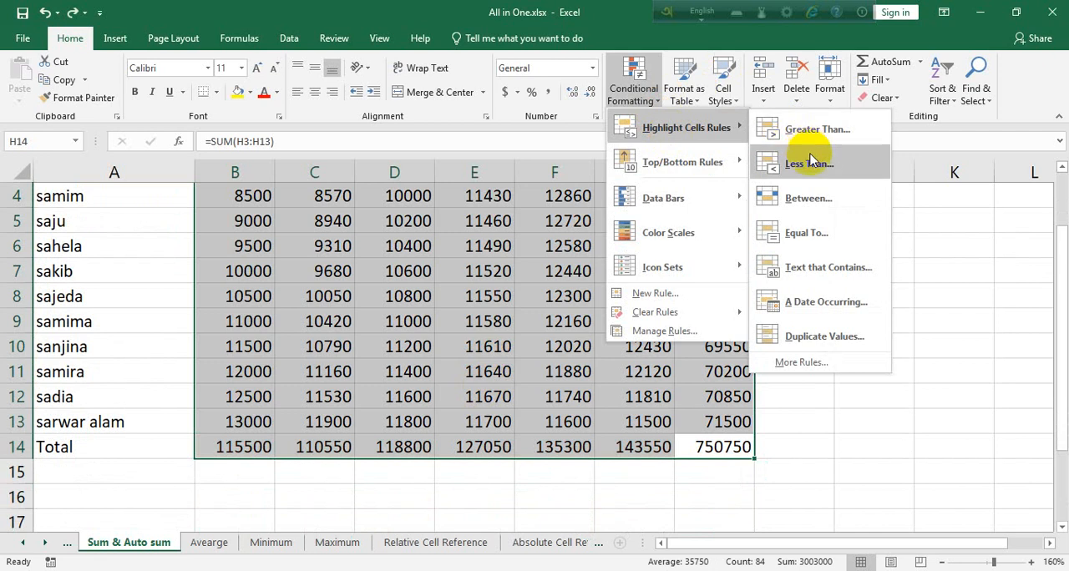
left_click(811, 130)
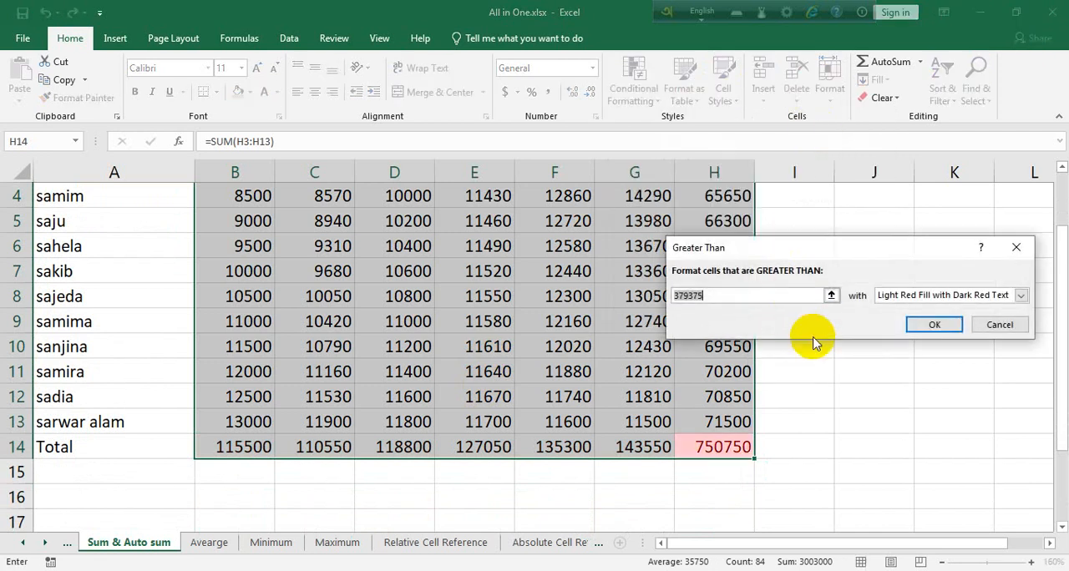
type("50000")
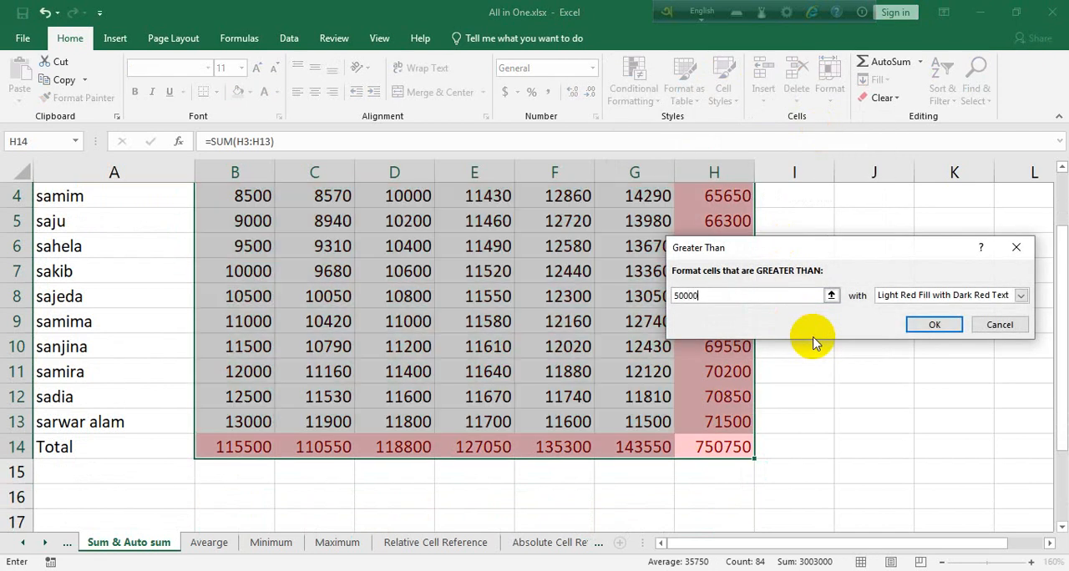
left_click(1019, 295)
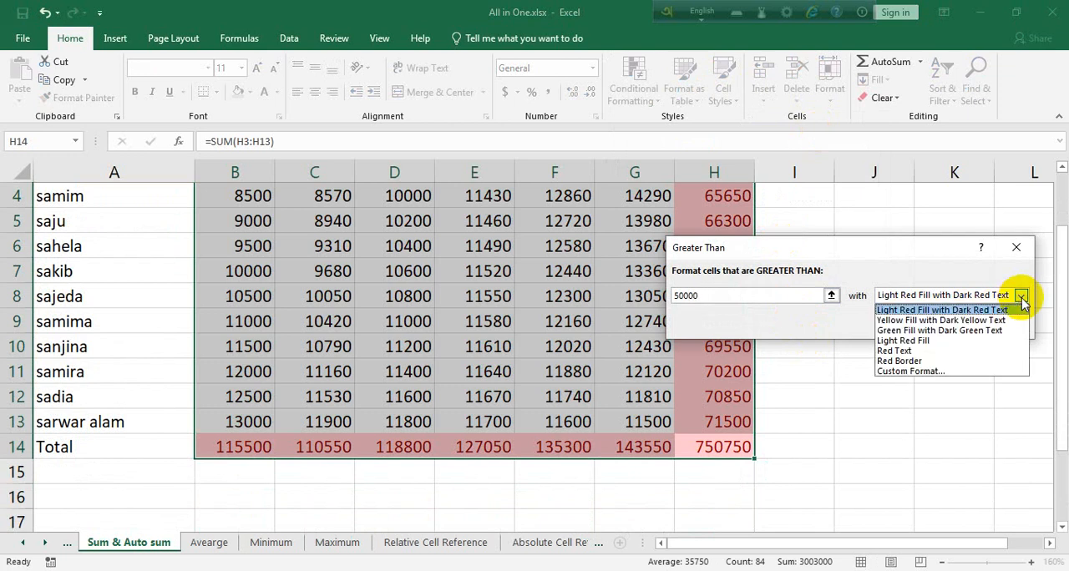
left_click(898, 330)
left_click(925, 325)
left_click(930, 320)
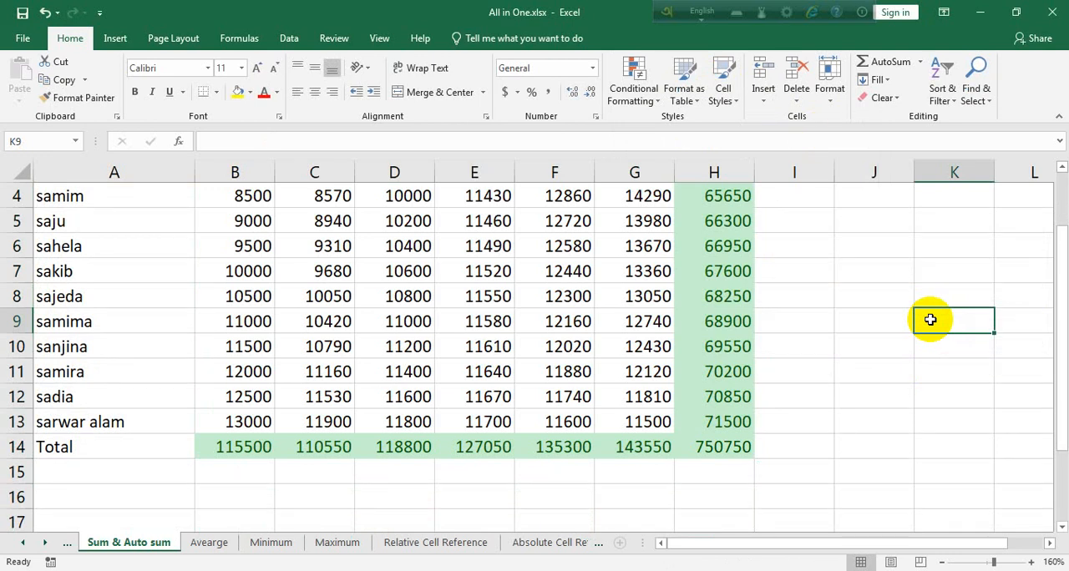
key("ctrl+z")
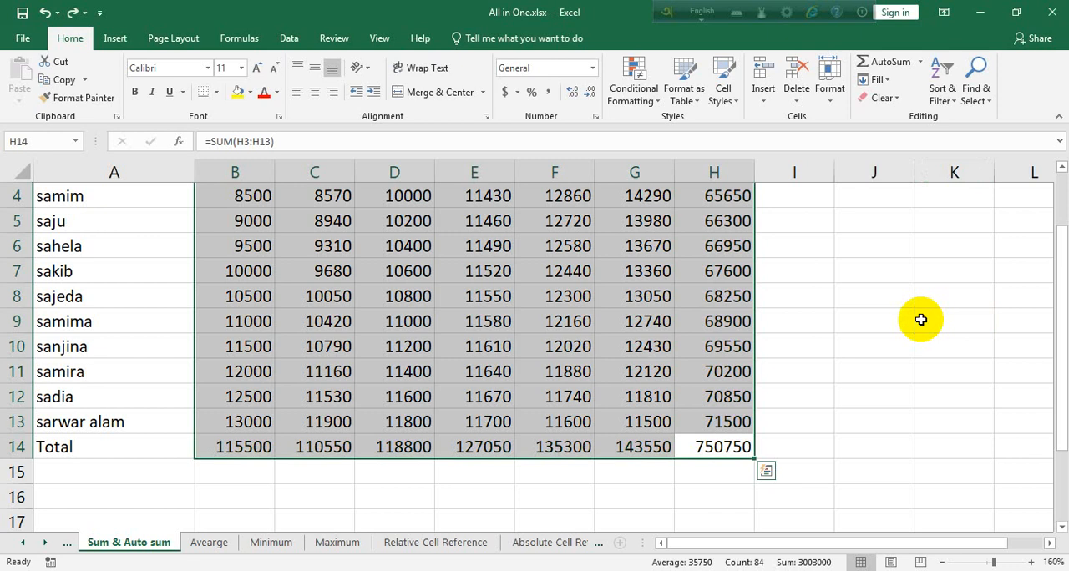
Highlight the cells in B3:H14 less than 20000 with Yellow Fill with Dark Yellow Text.
left_click(659, 106)
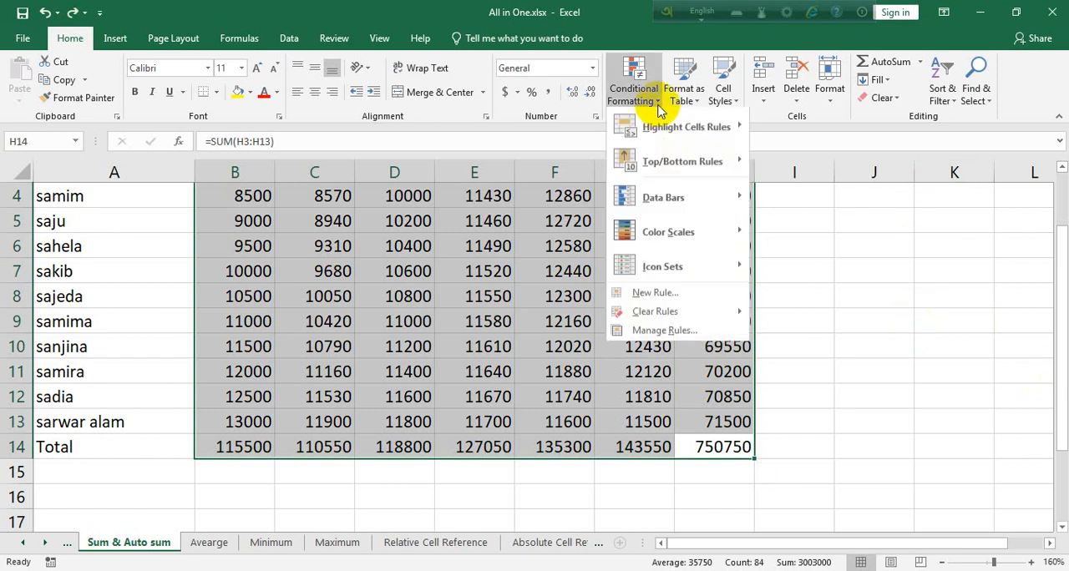
mouse_move(685, 127)
left_click(790, 164)
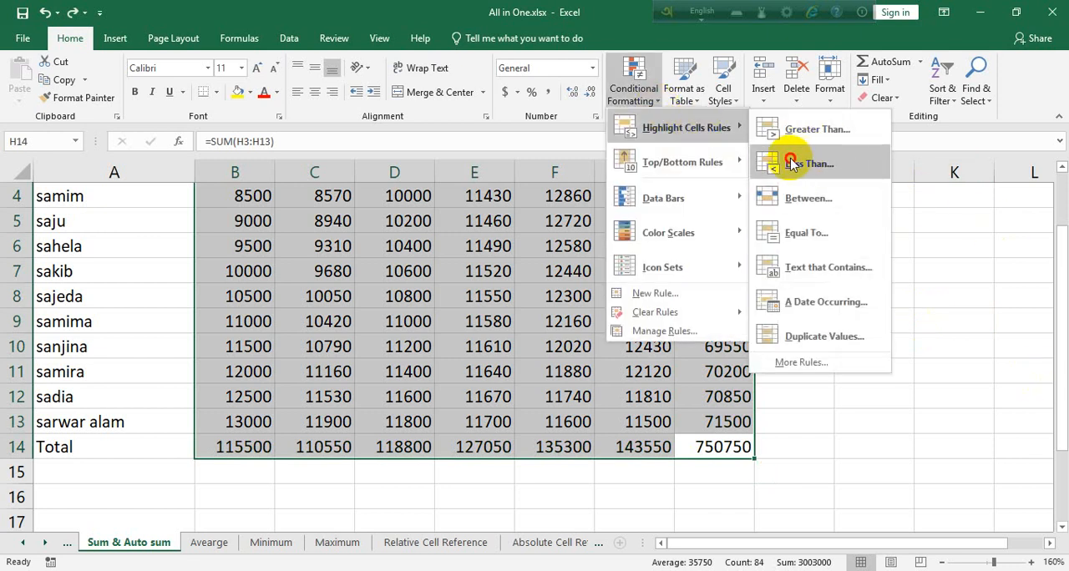
type("2")
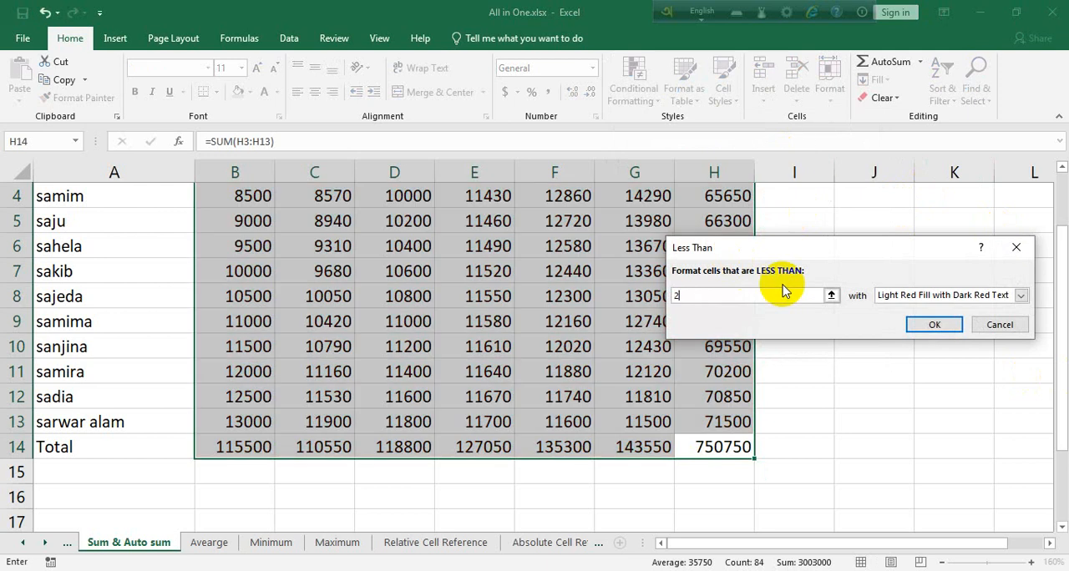
type("0000")
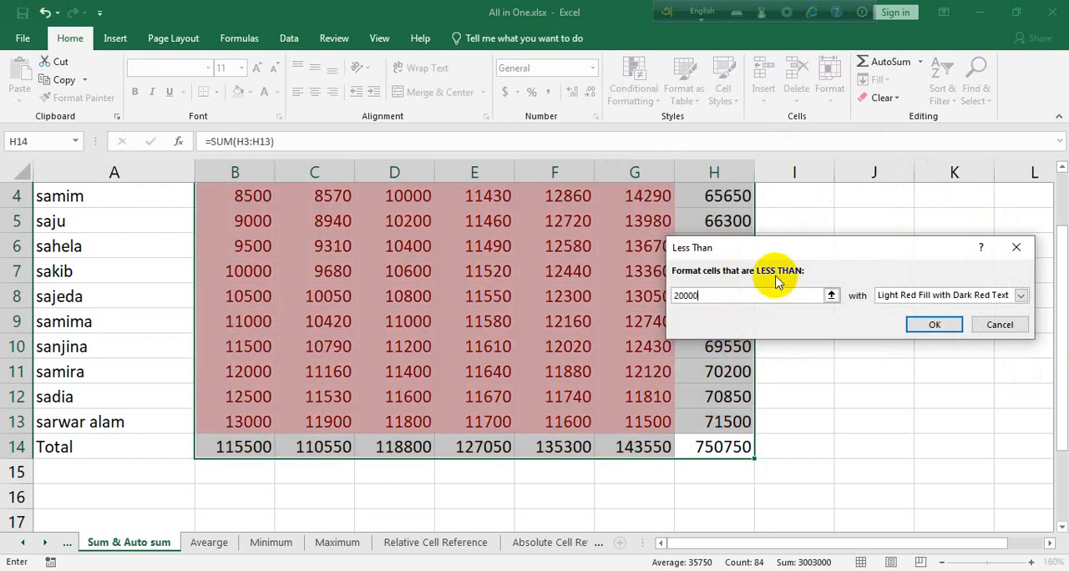
left_click(1021, 295)
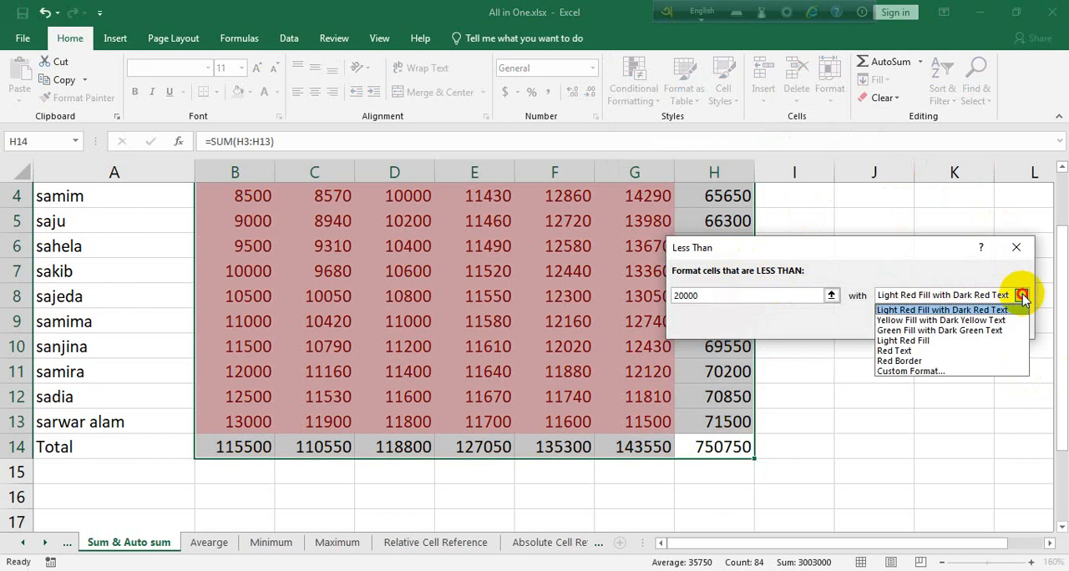
left_click(934, 320)
left_click(936, 325)
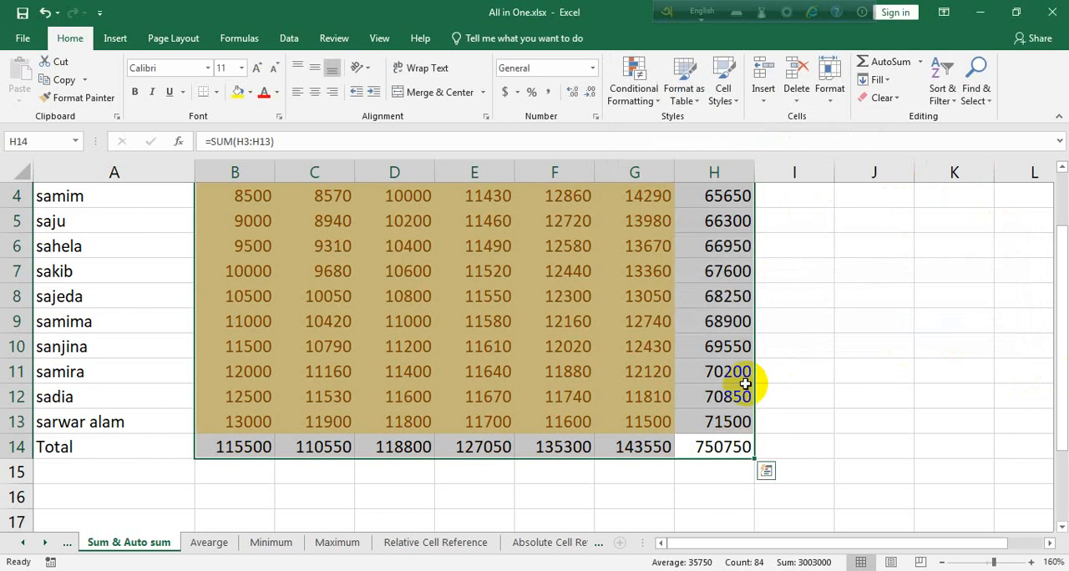
Check which monthly figures and totals in B3:H14 are covered by the yellow highlighting rule.
left_click(861, 393)
scroll(677, 370, "up", 1)
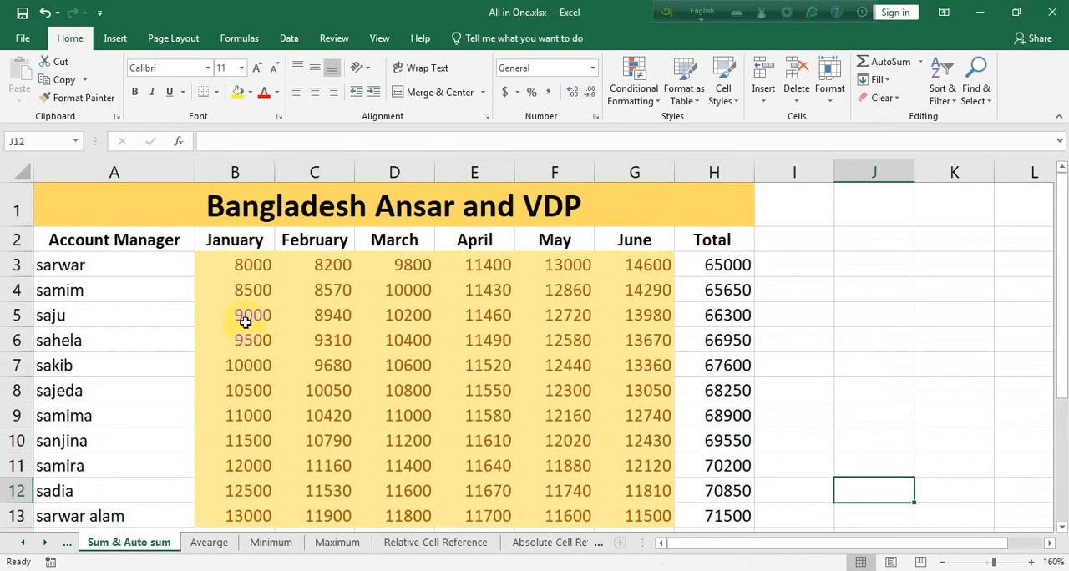
scroll(580, 440, "down", 2)
left_click(654, 346)
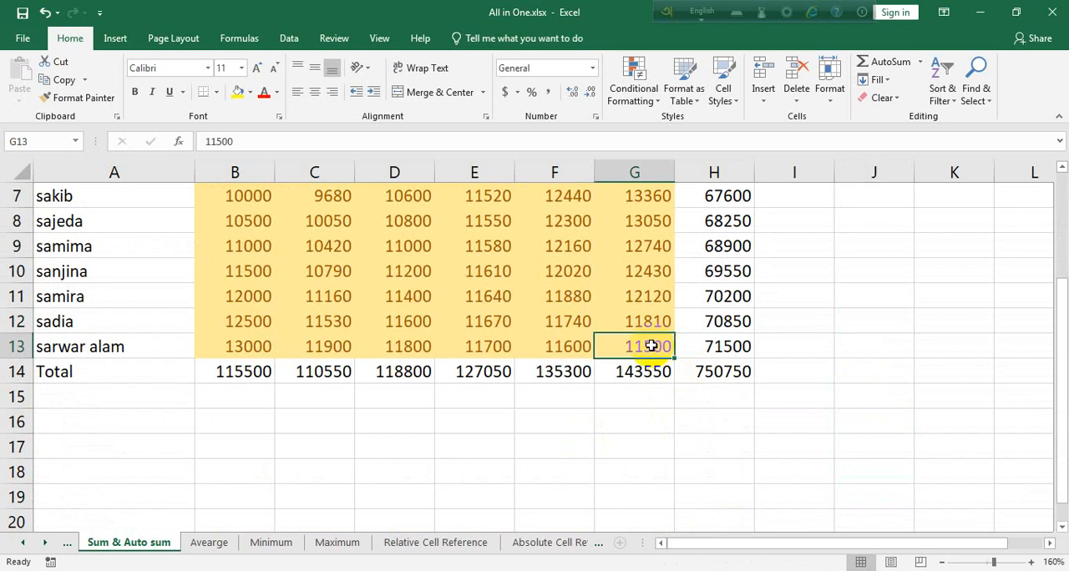
left_click(576, 346)
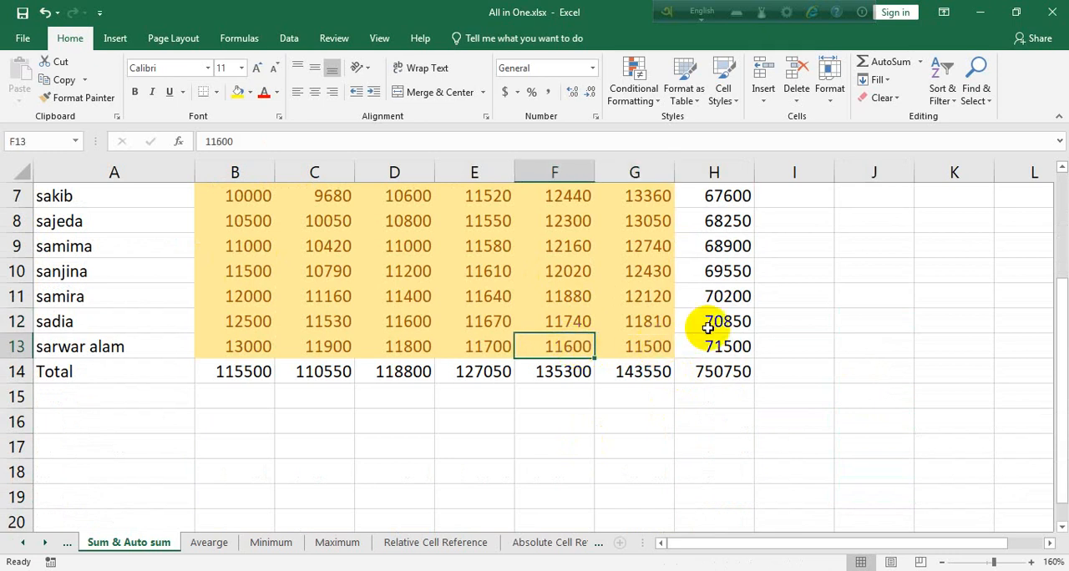
Highlight the cells in B3:H14 less than 10000 with Light Red Fill with Dark Red Text.
left_click(714, 376)
left_click_drag(714, 376, 242, 260)
left_click(763, 94)
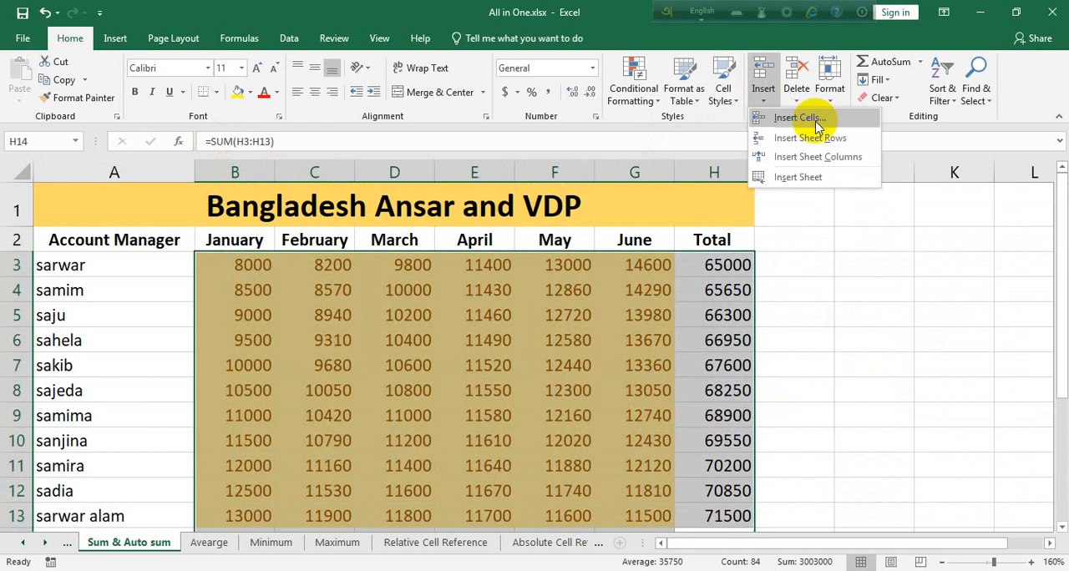
left_click(633, 83)
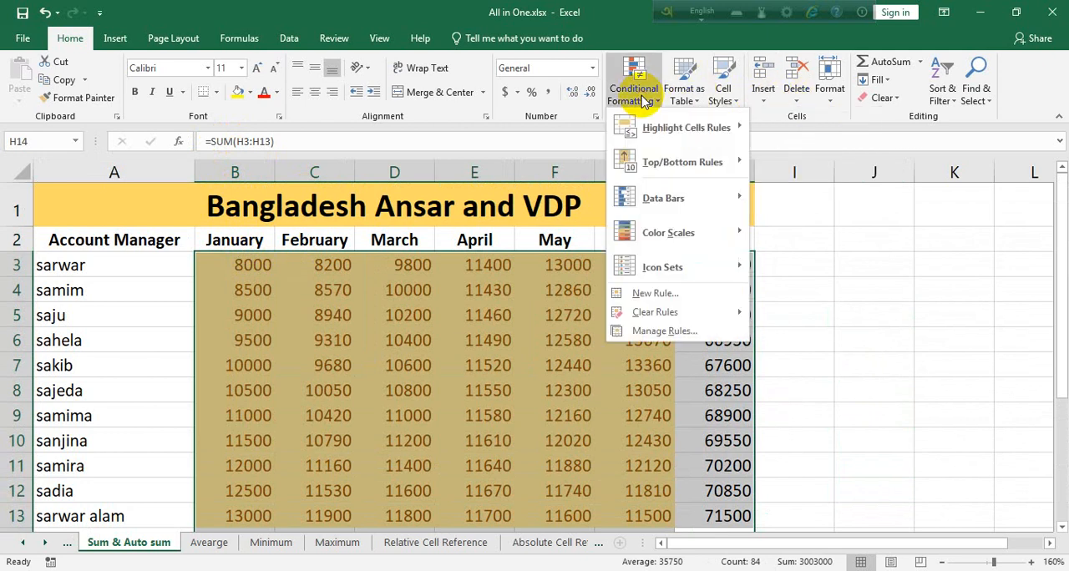
mouse_move(706, 138)
left_click(789, 158)
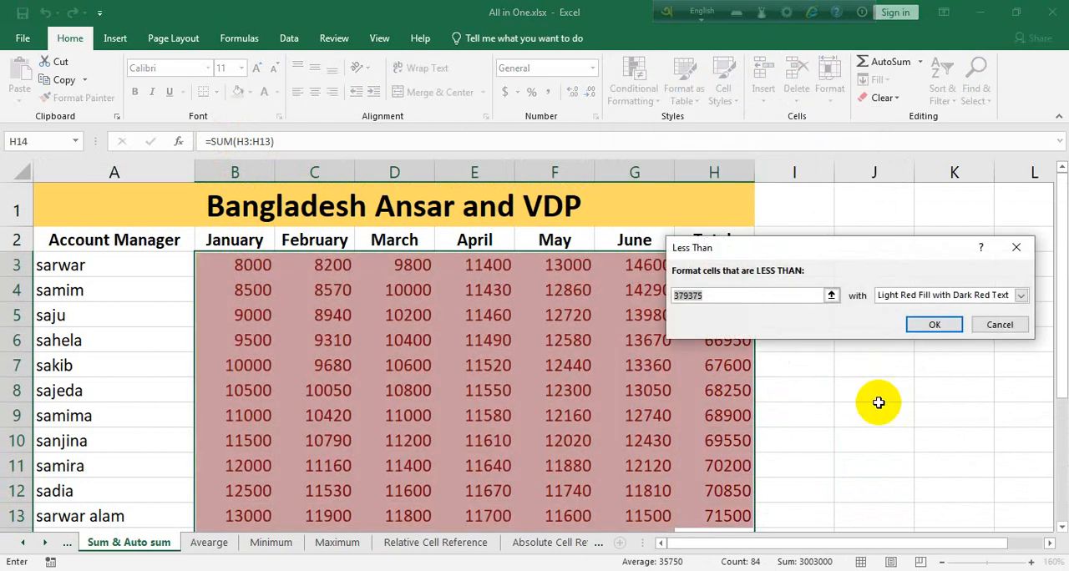
type("10000")
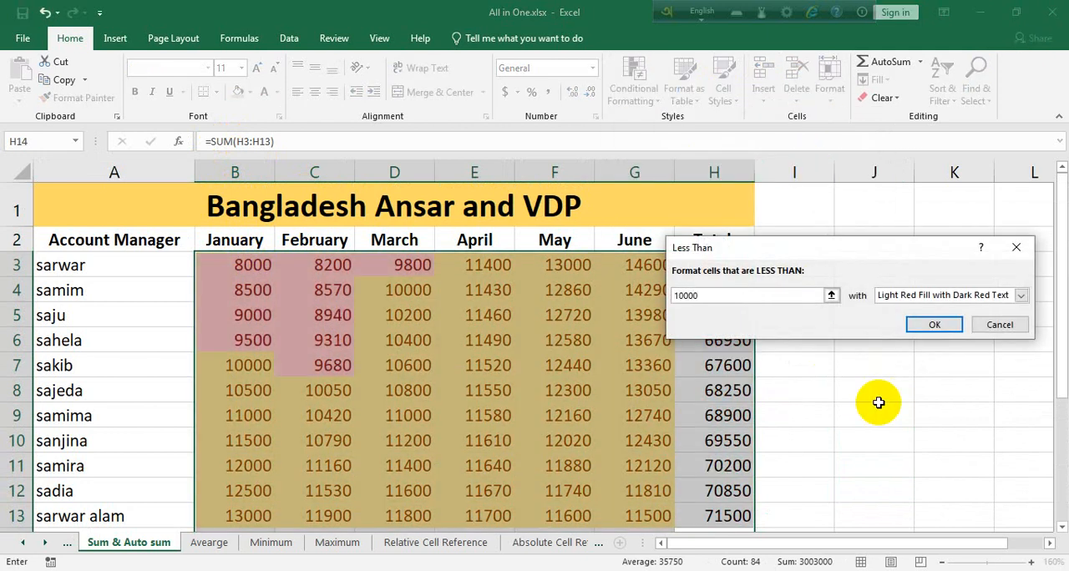
left_click(942, 325)
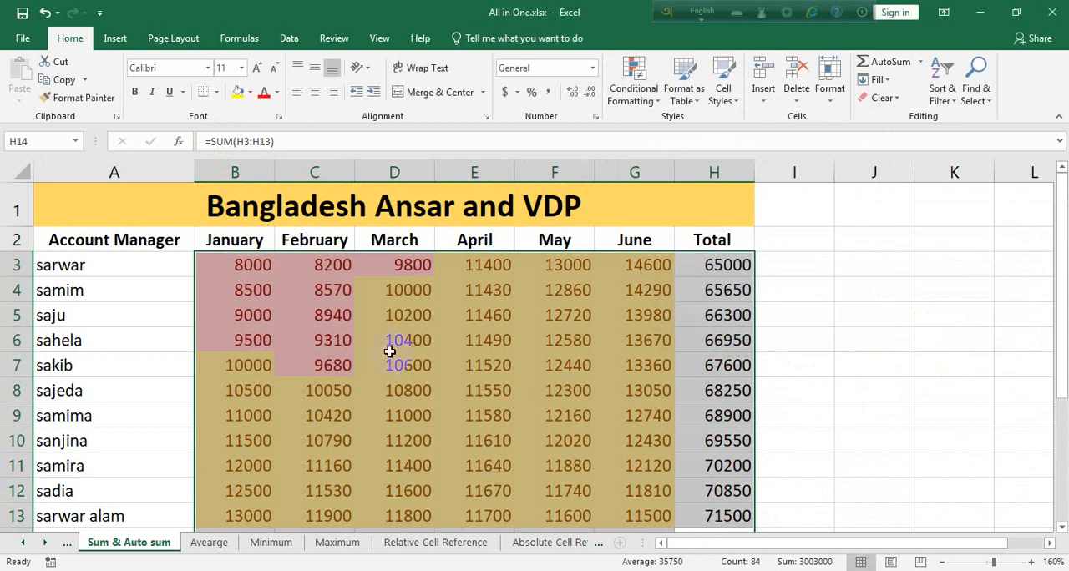
Change the April figure in E9 to 5000 to test the highlighting rule.
left_click(389, 352)
left_click(252, 265)
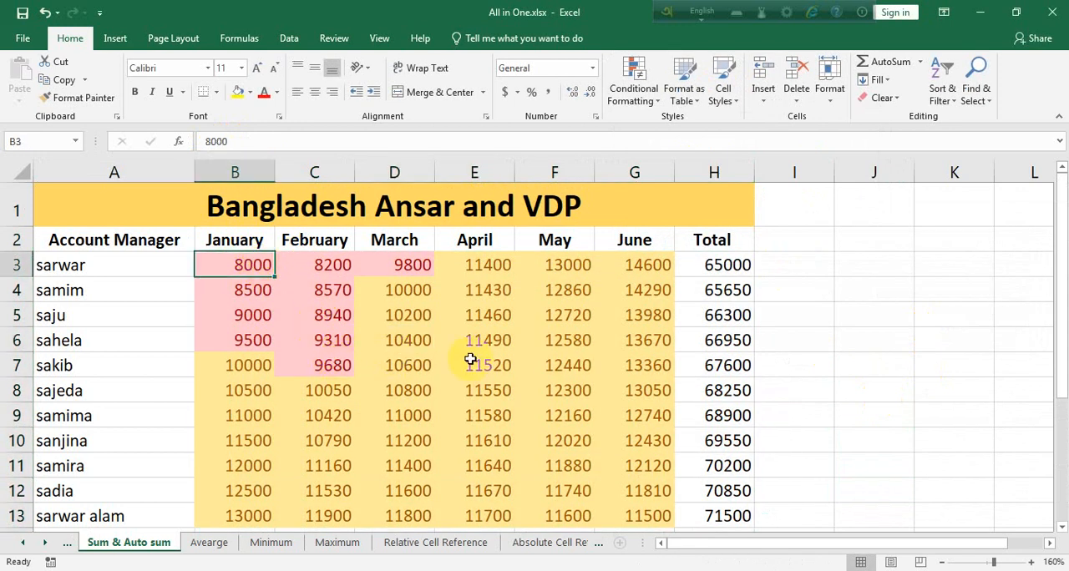
left_click(501, 419)
type("500")
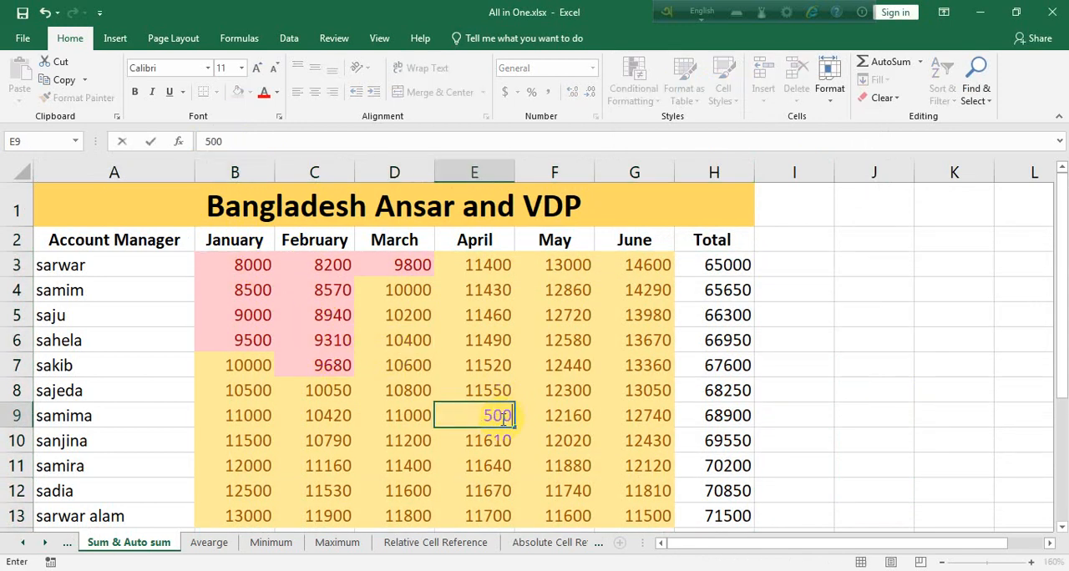
type("0")
key("Return")
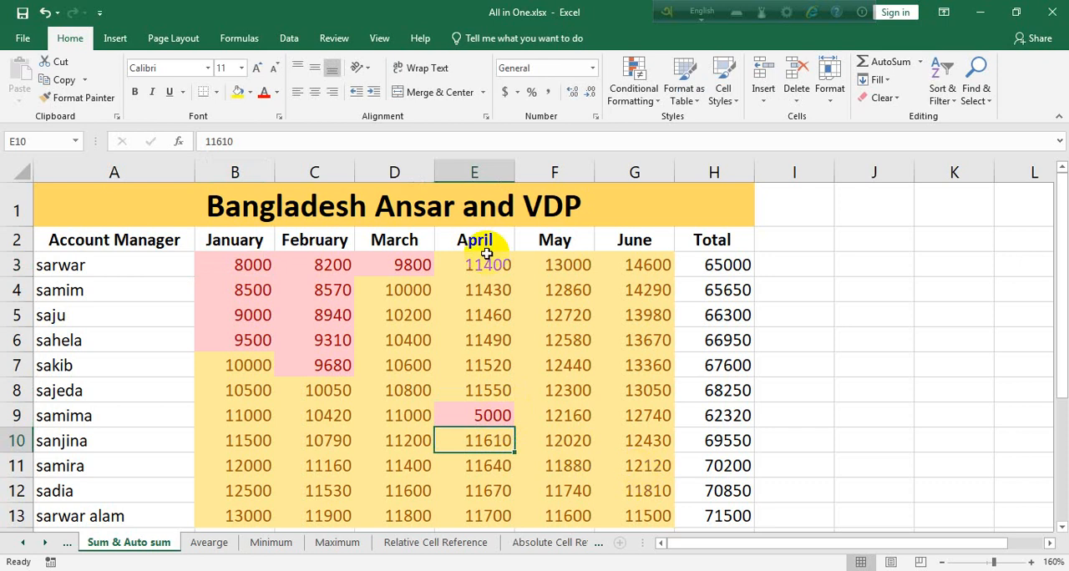
Try clearing everything from the monthly figures in B3:G13, undo it, and clear only their formats.
left_click_drag(217, 261, 659, 439)
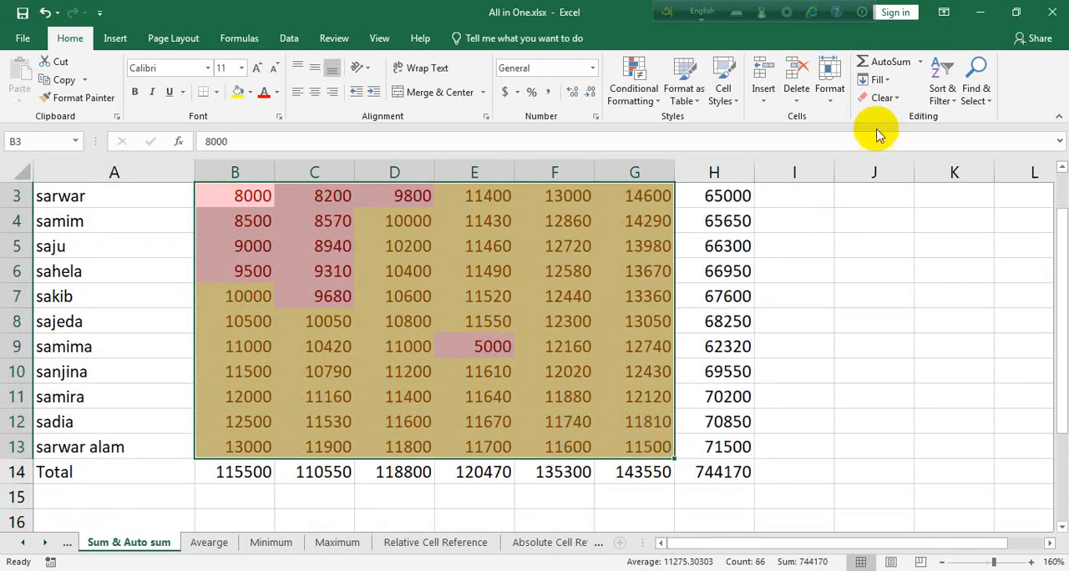
left_click(883, 98)
left_click(911, 119)
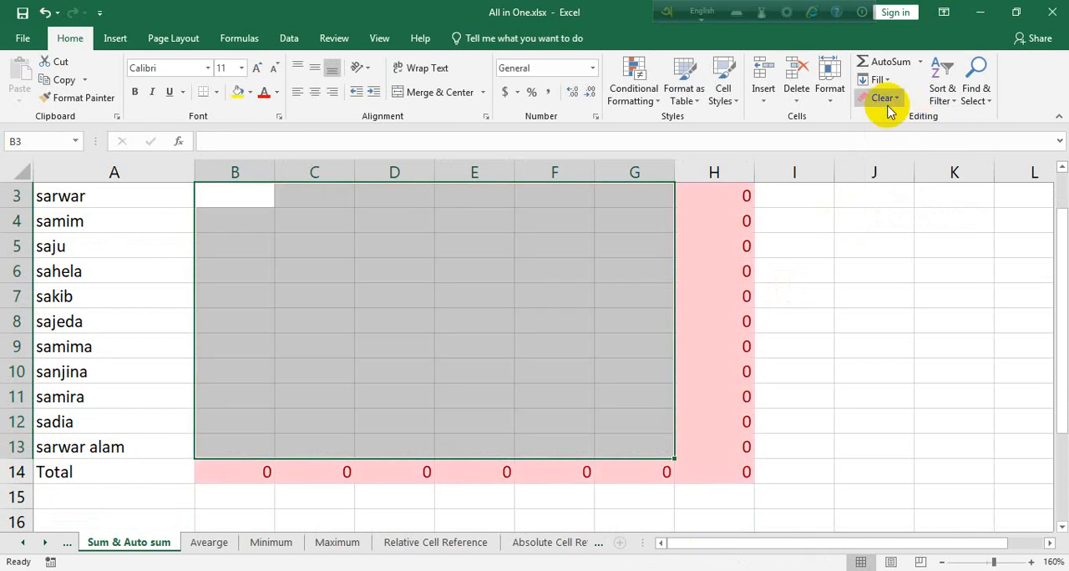
key("ctrl+z")
left_click(888, 102)
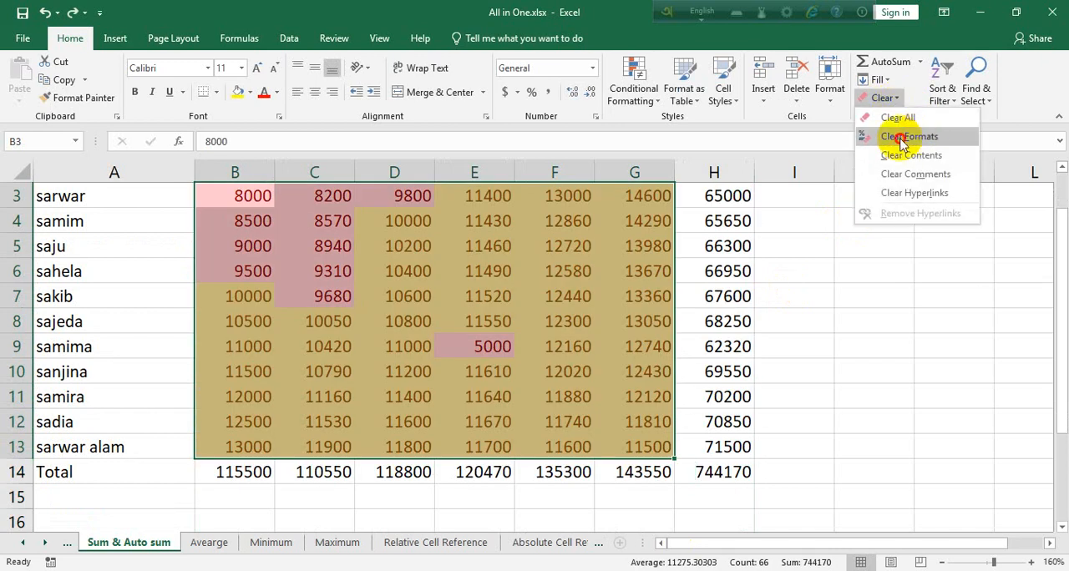
left_click(907, 137)
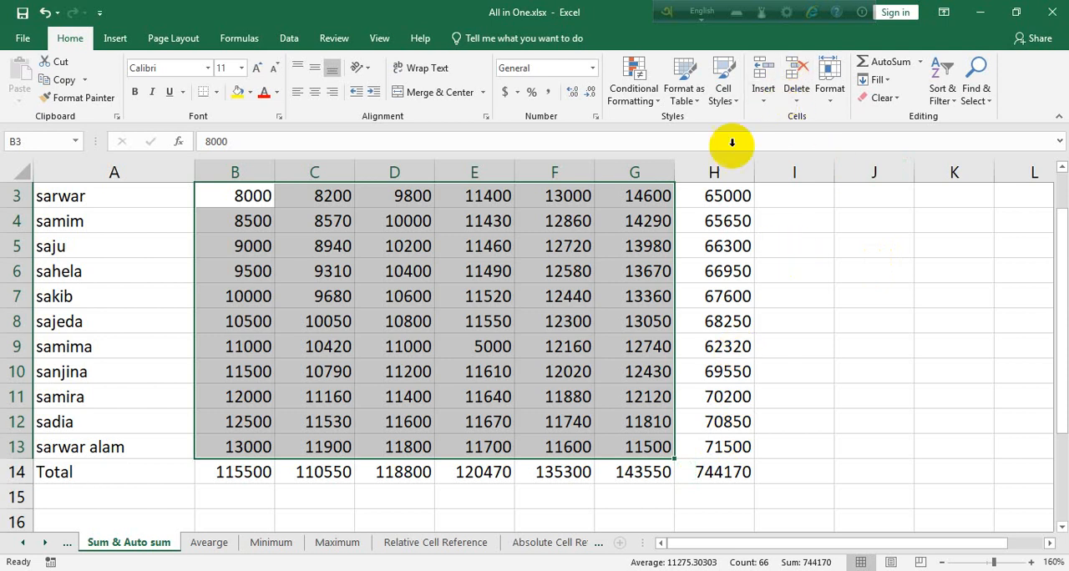
Highlight the cells in B3:H14 between 80000 and 100000 with Light Red Fill with Dark Red Text.
left_click_drag(710, 471, 259, 267)
left_click(633, 88)
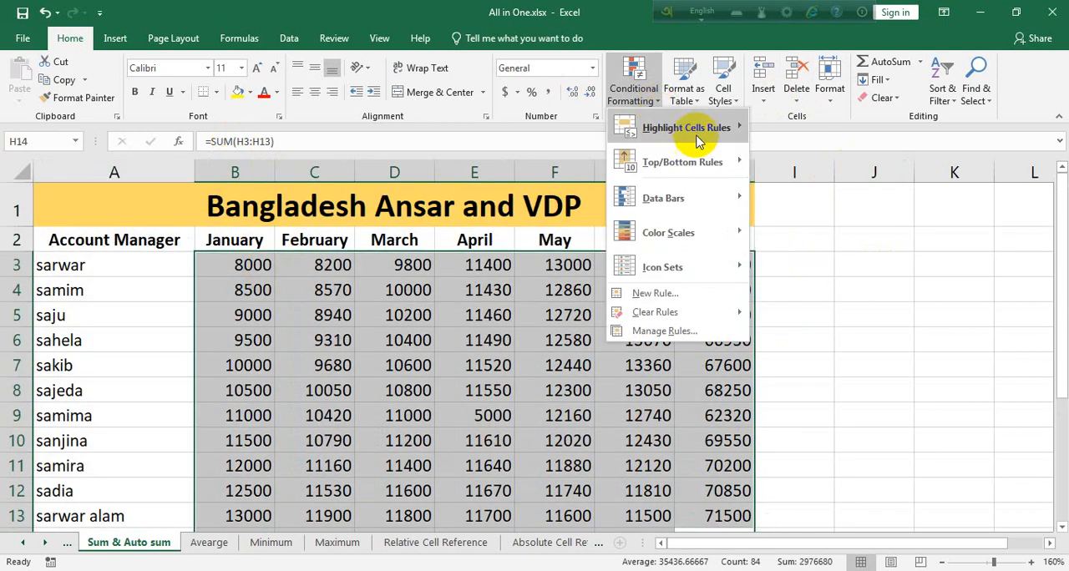
mouse_move(702, 138)
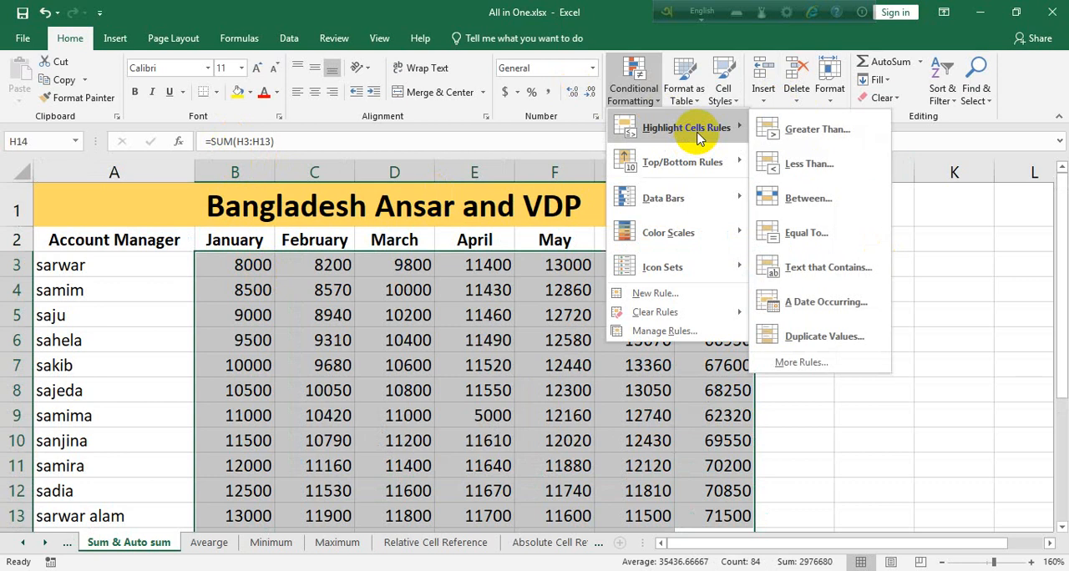
left_click(832, 215)
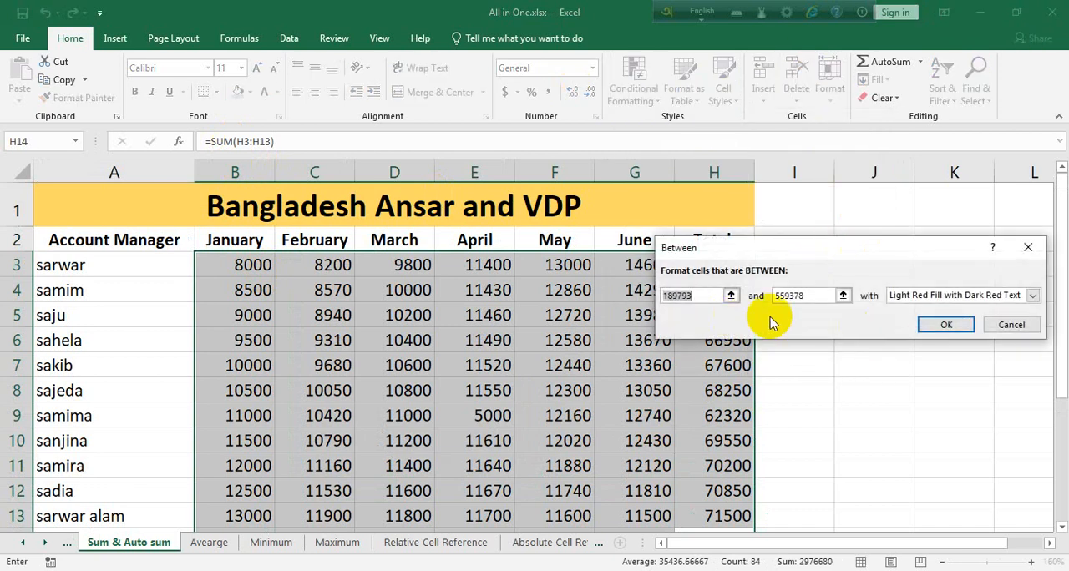
type("8000")
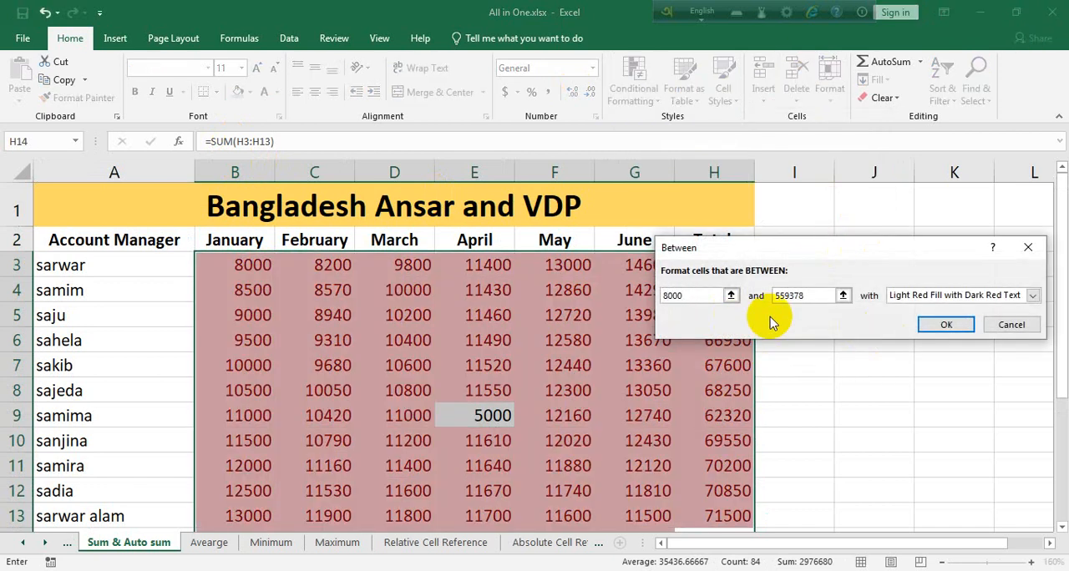
type("0")
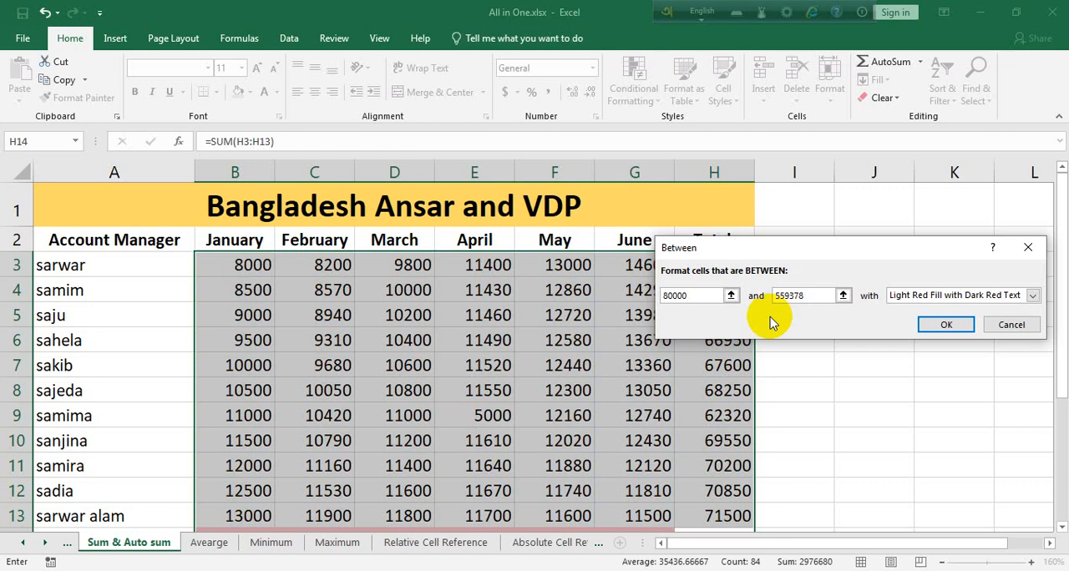
double_click(803, 295)
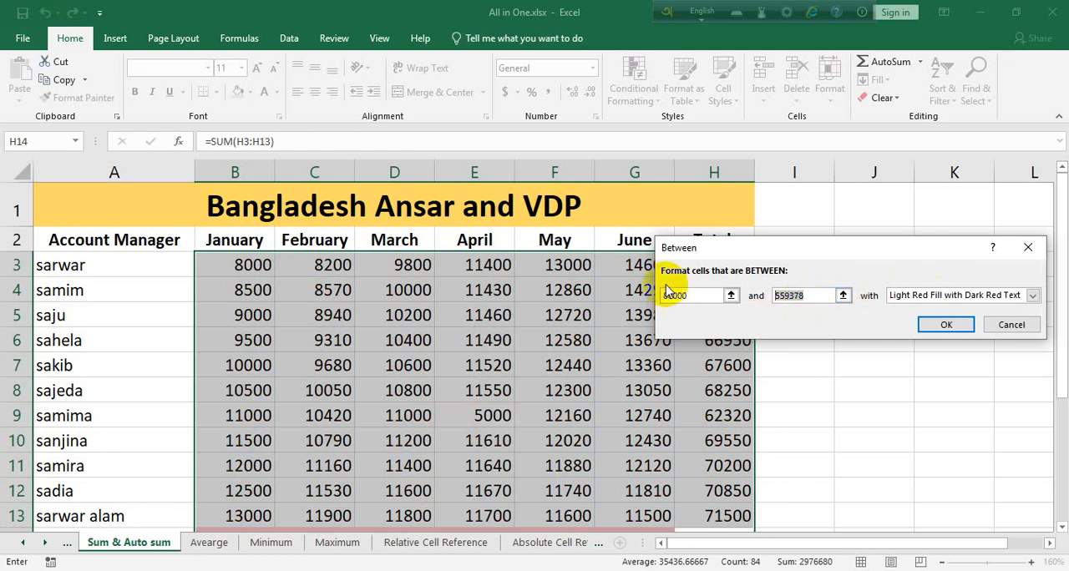
type("100000")
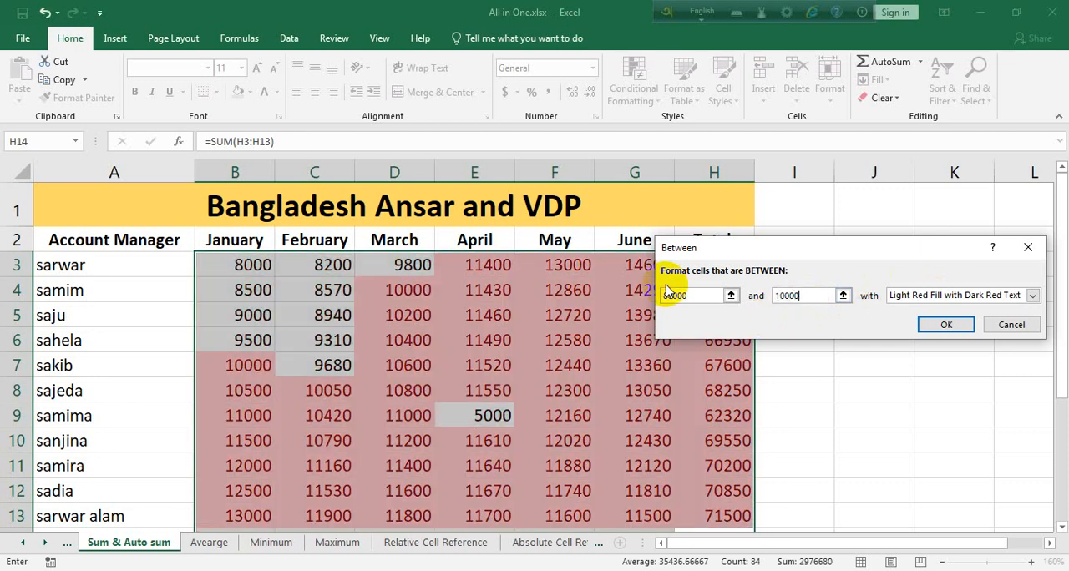
left_click(952, 326)
scroll(507, 410, "down", 2)
scroll(716, 389, "up", 1)
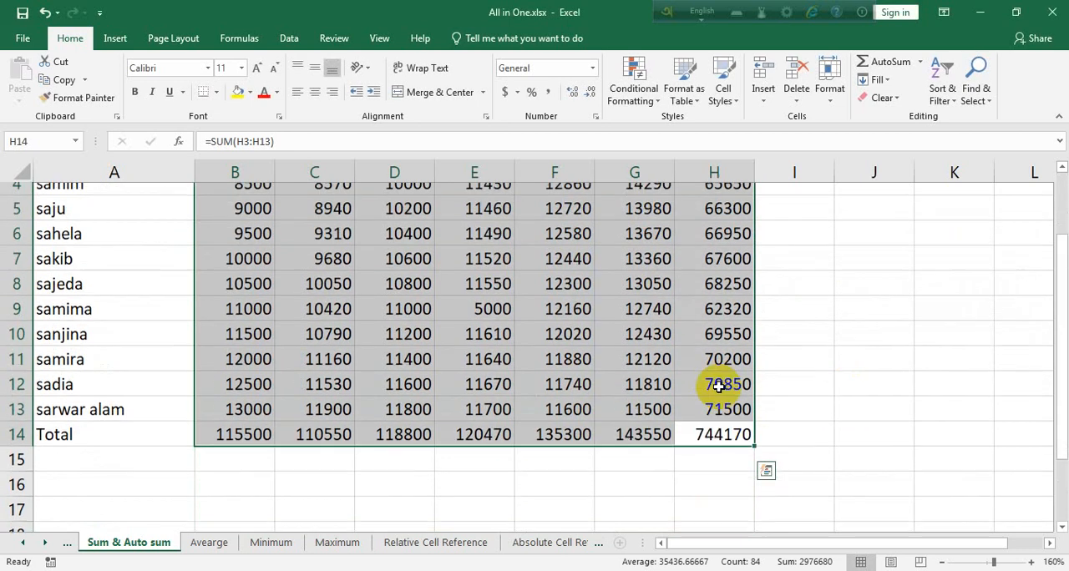
left_click(664, 422)
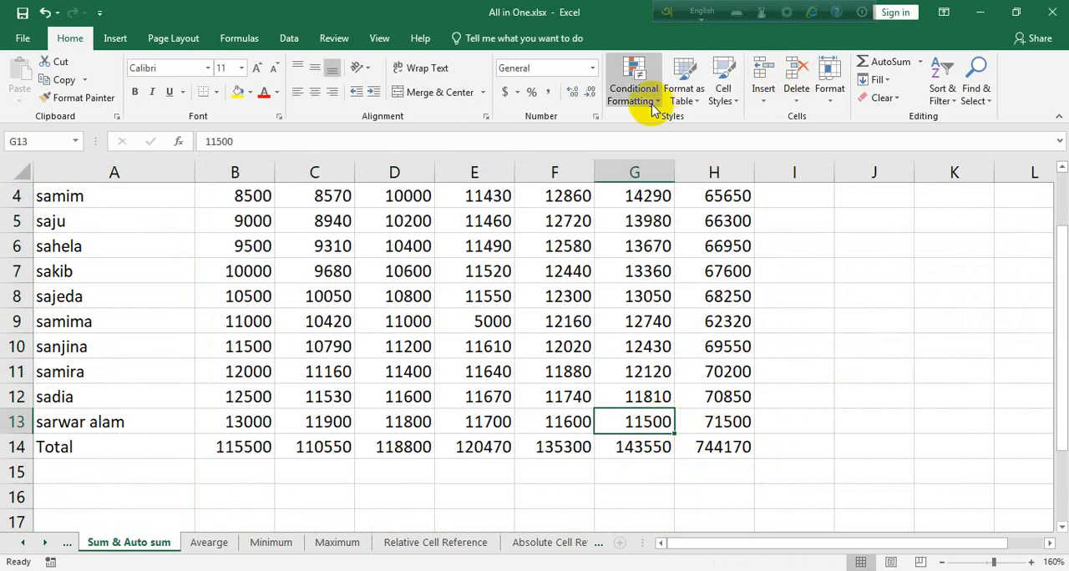
left_click(633, 83)
mouse_move(693, 127)
left_click(855, 187)
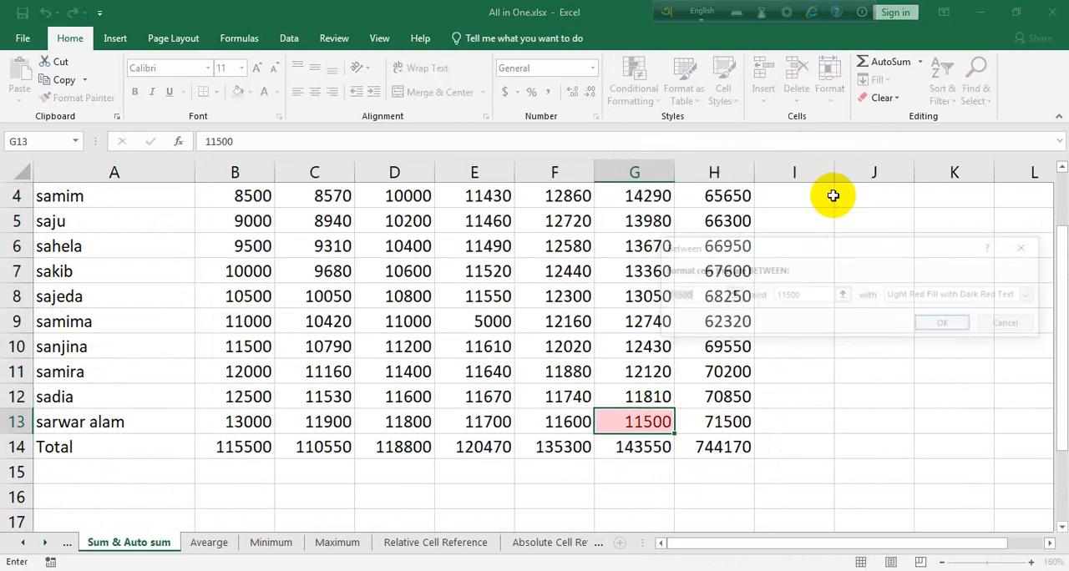
left_click(1011, 327)
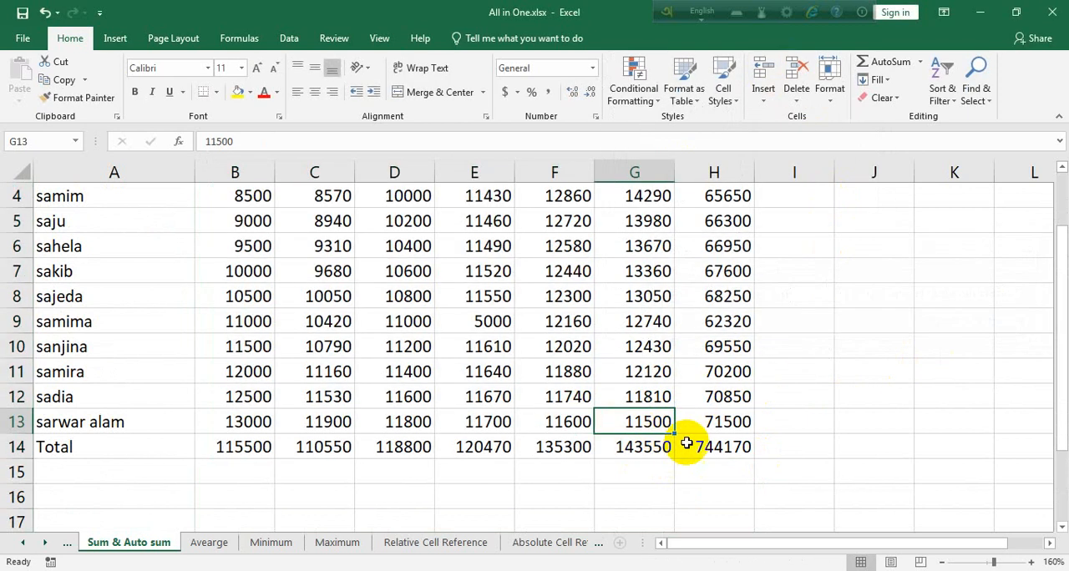
Highlight the cells in B3:H14 between 8000 and 10000 with Yellow Fill with Dark Yellow Text, and check cells B3, C7 and B7.
left_click_drag(706, 444, 270, 263)
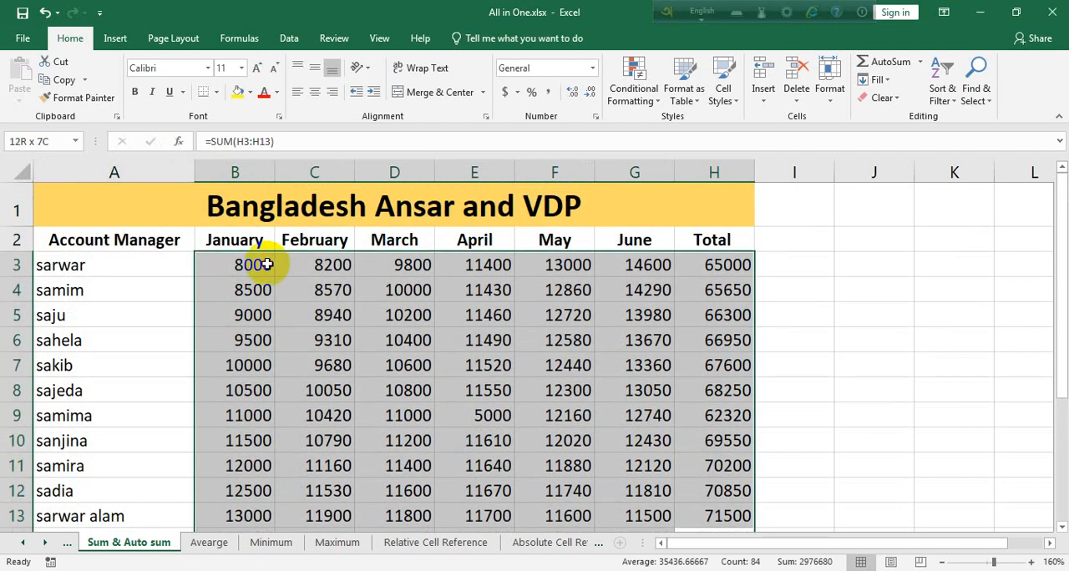
left_click(616, 105)
mouse_move(673, 129)
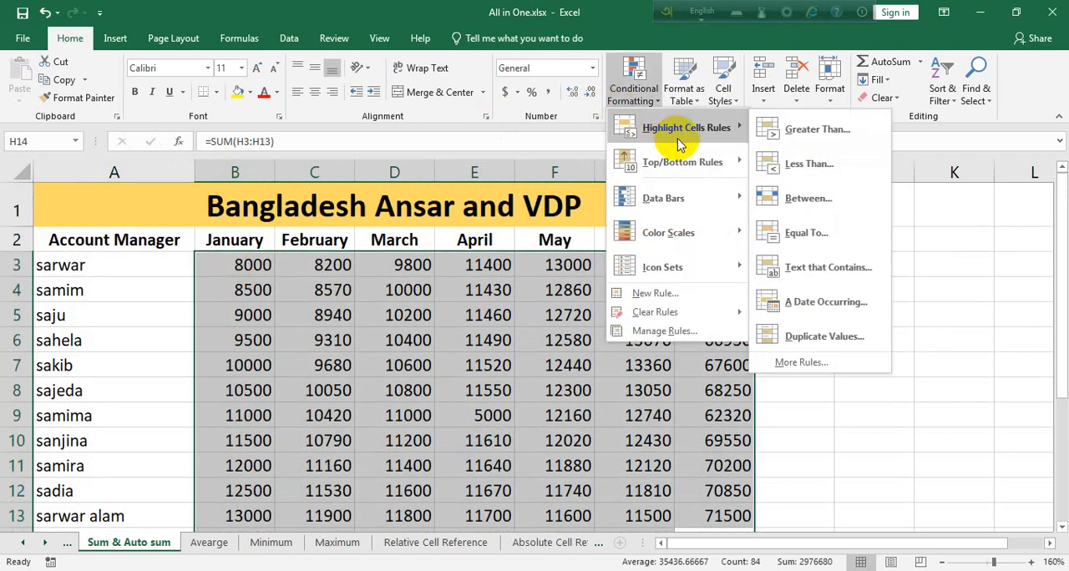
left_click(748, 201)
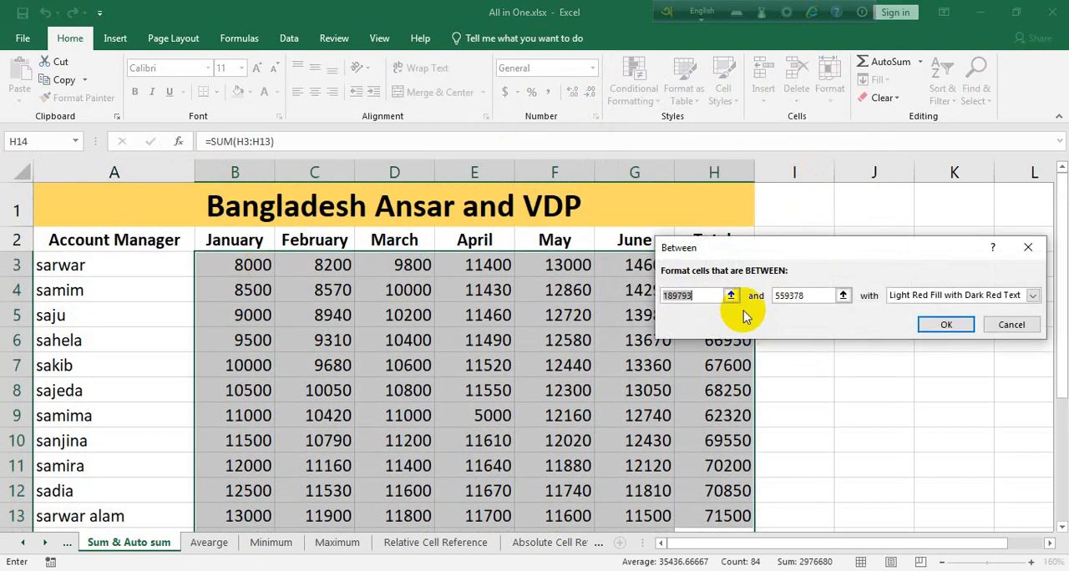
type("8000")
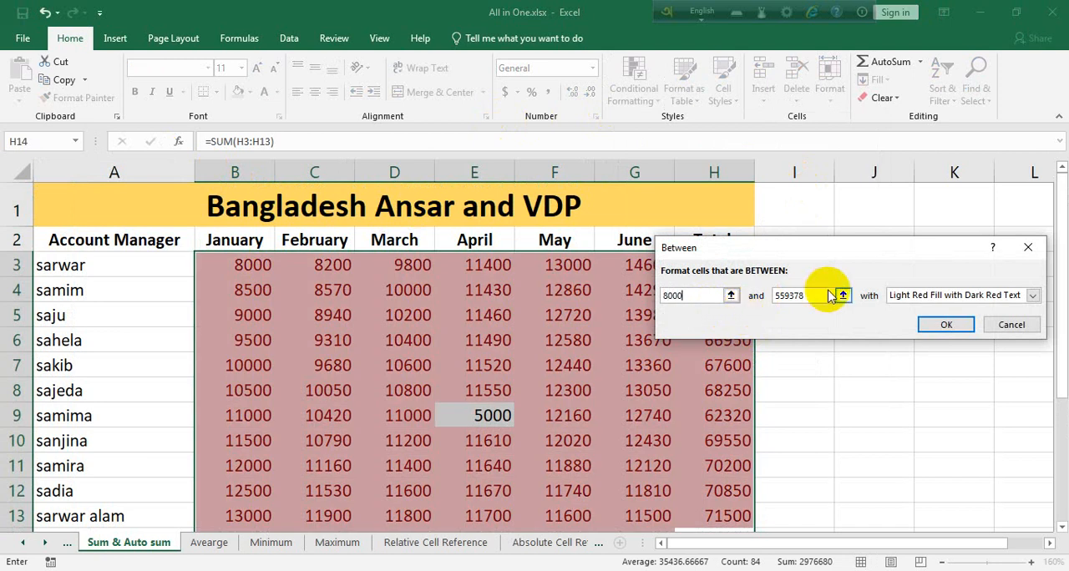
left_click_drag(823, 295, 756, 298)
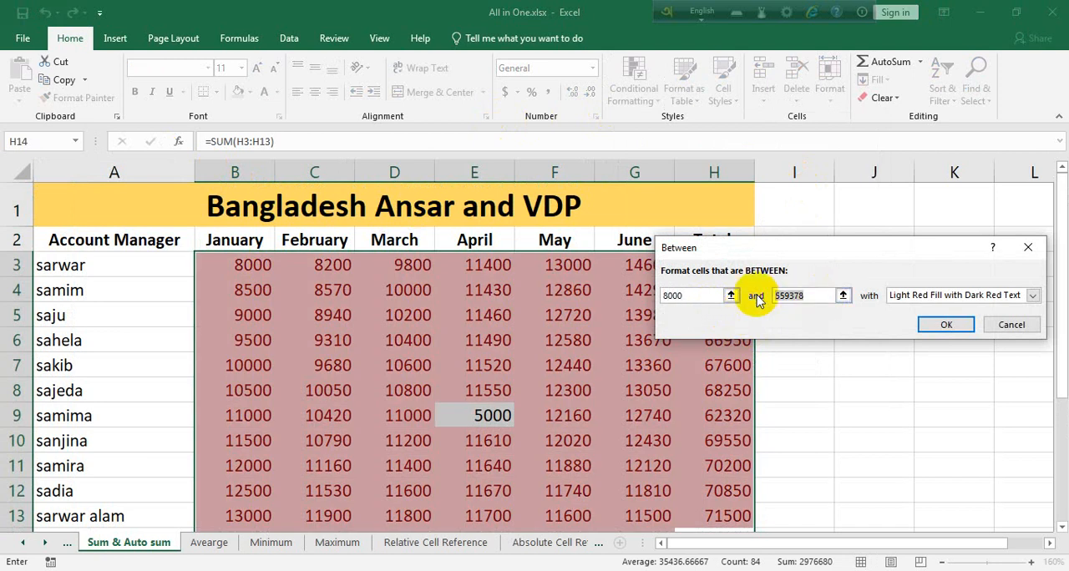
type("10000")
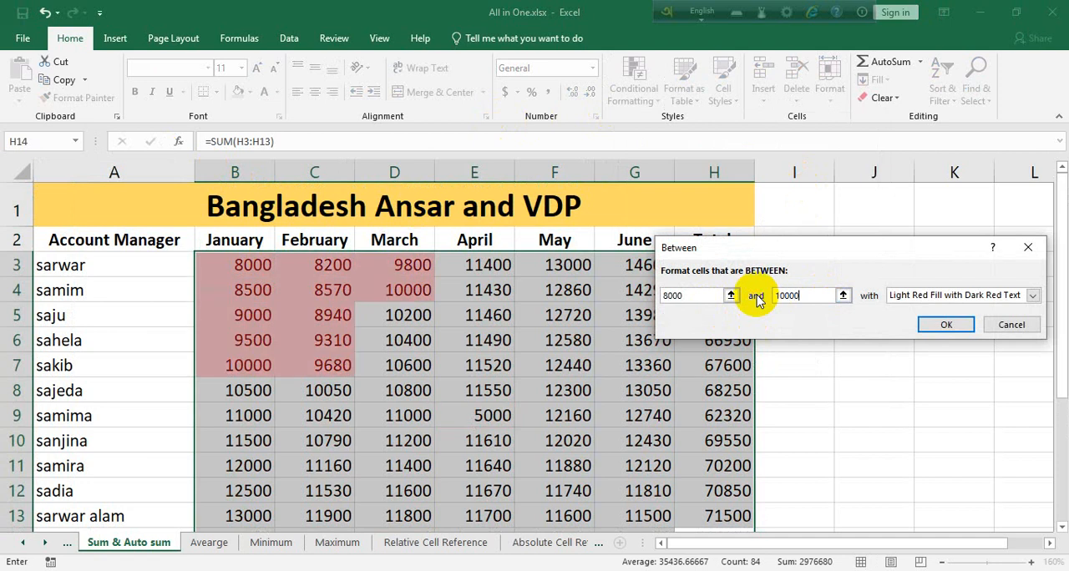
left_click(1033, 297)
left_click(952, 320)
left_click(935, 329)
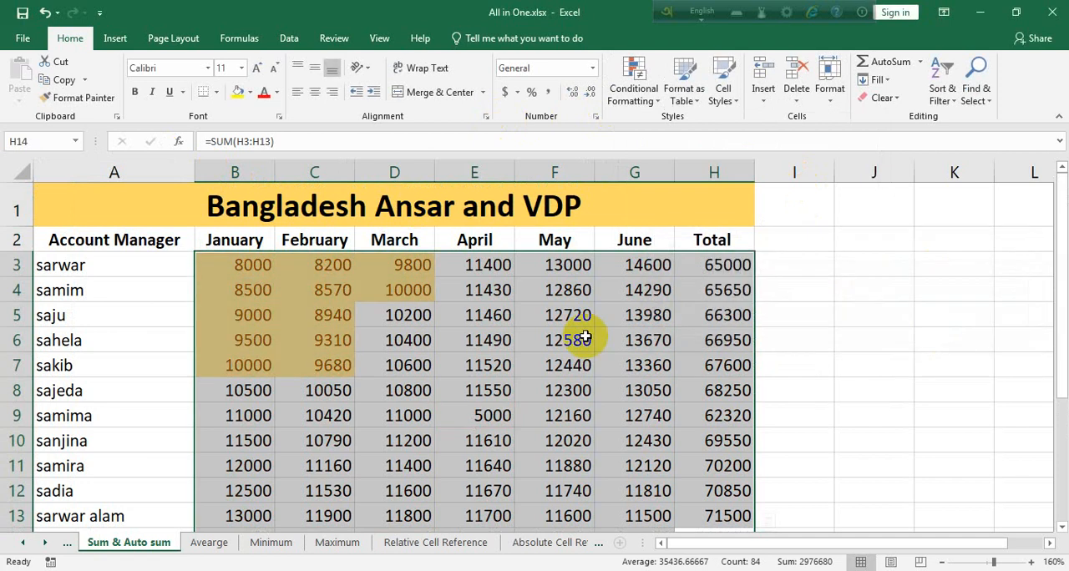
left_click(228, 265)
left_click(336, 365)
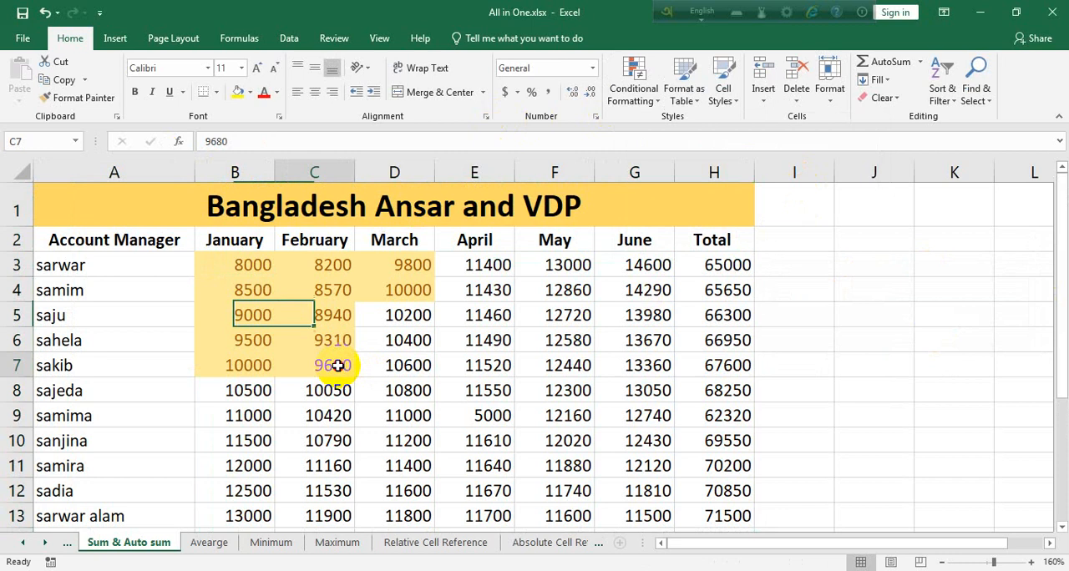
left_click(264, 365)
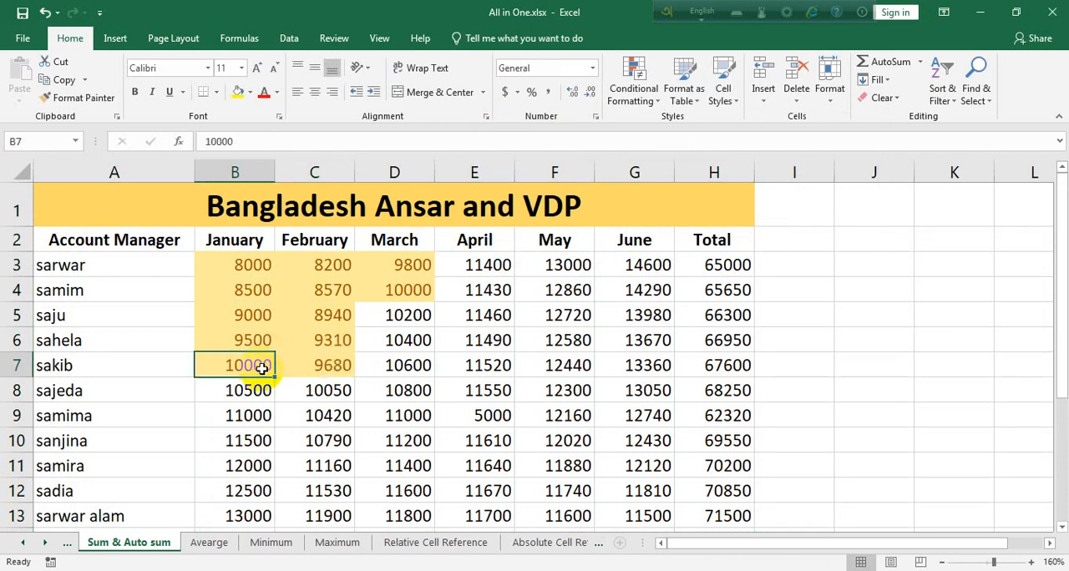
Set the January figure in B7 to 10001, and clear only the formats of cells B3:D8.
type("10001")
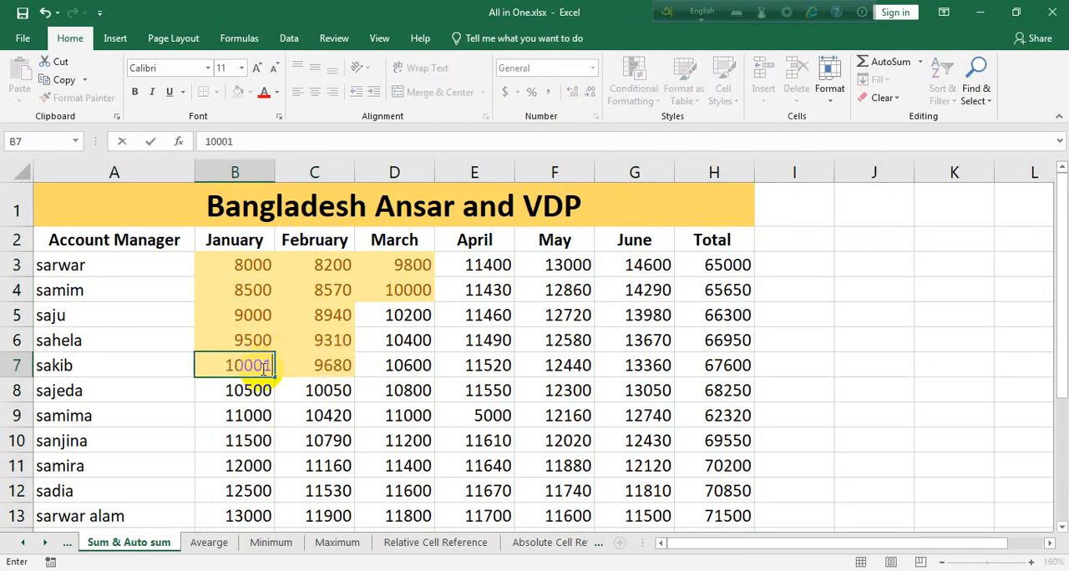
key("Return")
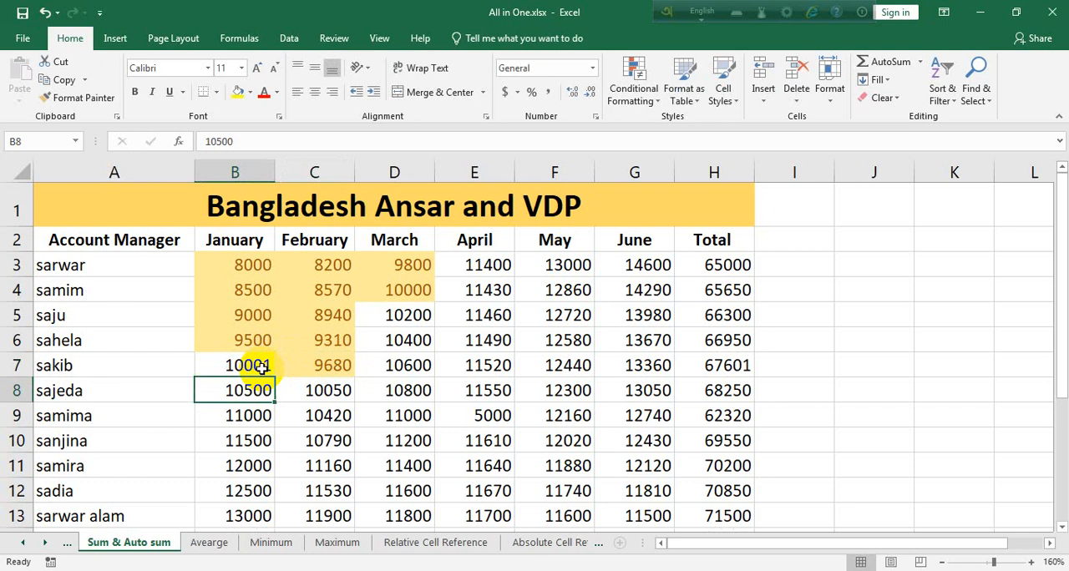
left_click_drag(219, 263, 414, 380)
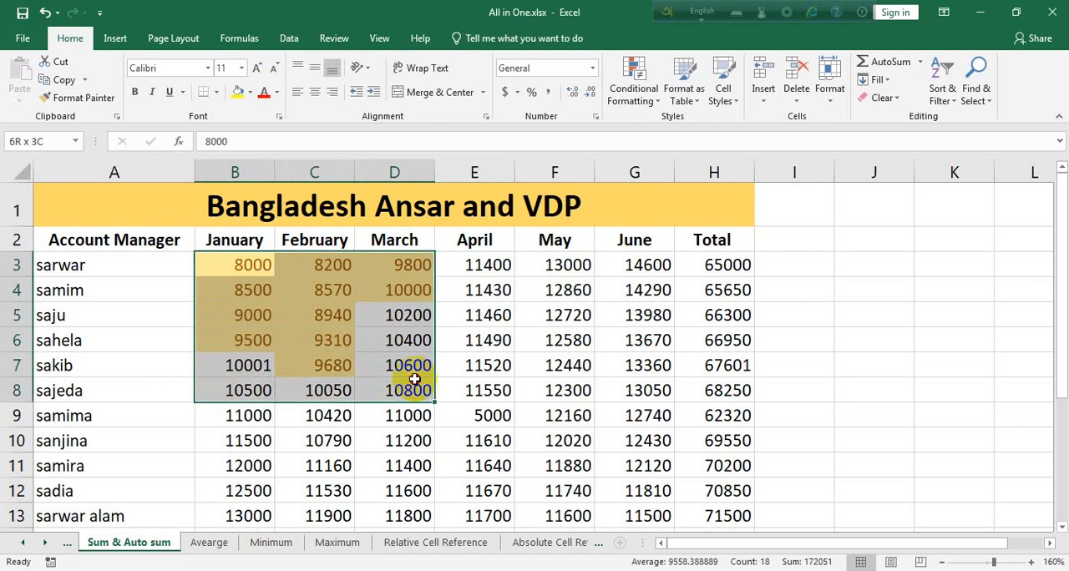
left_click(883, 98)
left_click(916, 136)
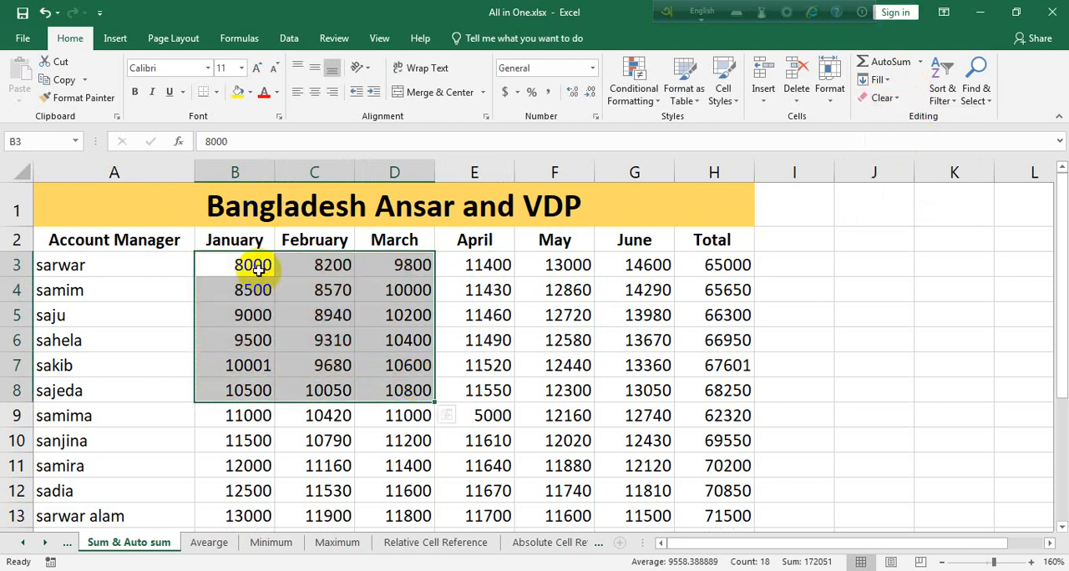
Highlight the cells in B3:H14 that are equal to 10000 with Light Red Fill with Dark Red Text.
left_click_drag(258, 266, 689, 472)
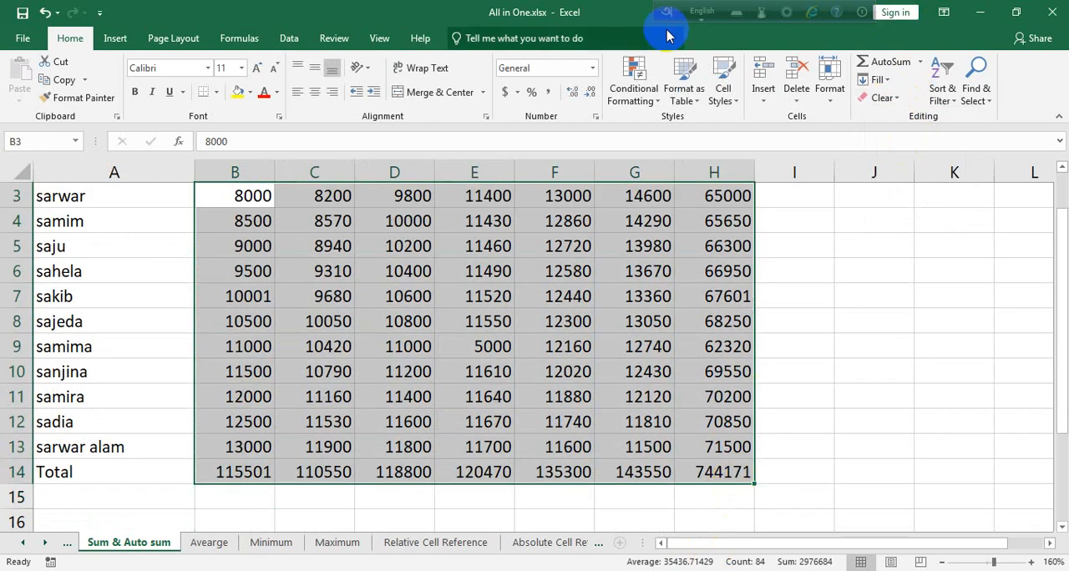
left_click(645, 96)
mouse_move(666, 125)
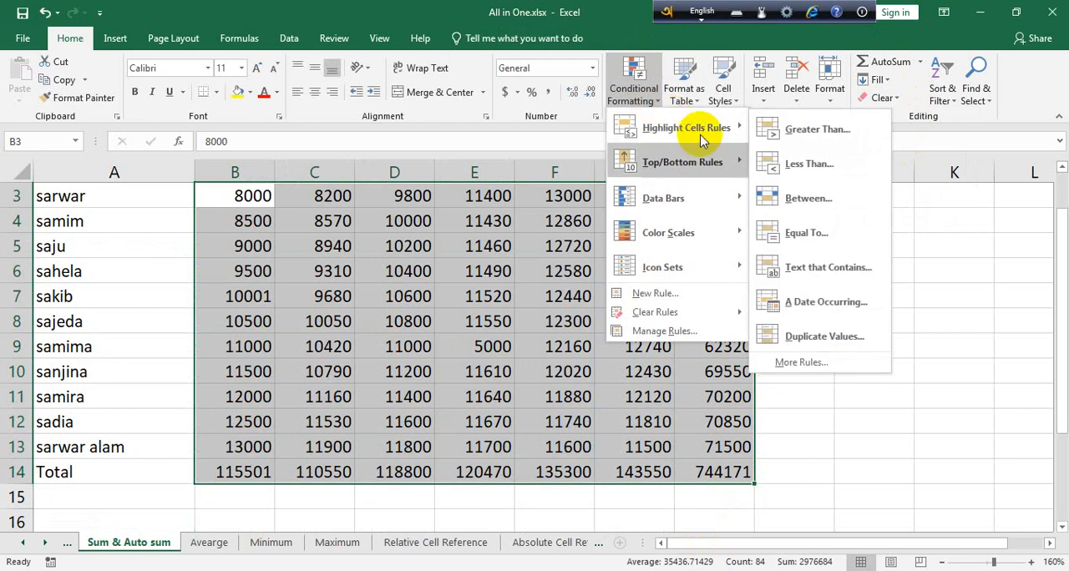
left_click(833, 241)
type("1")
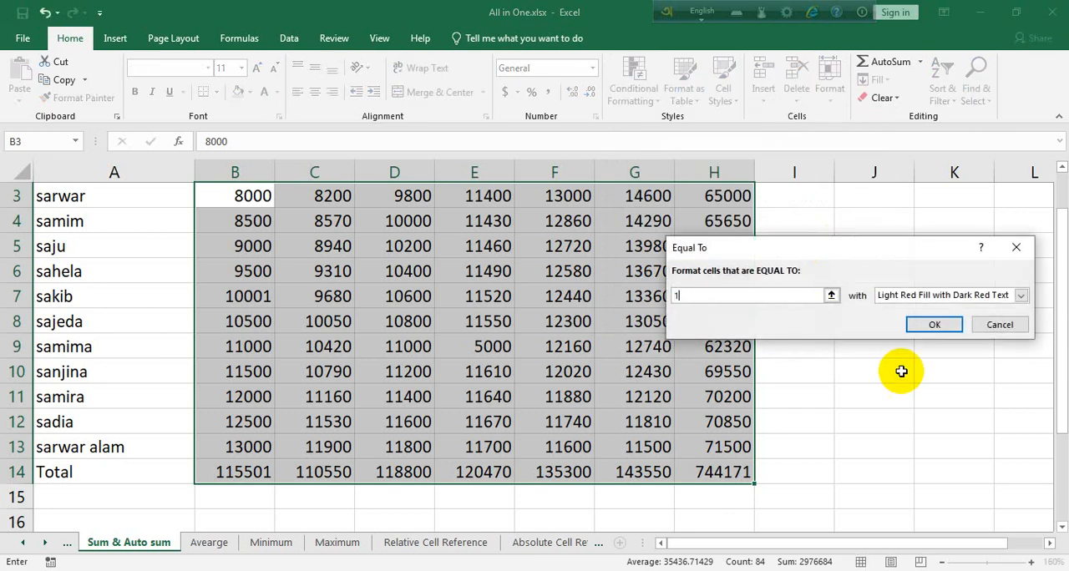
type("0000")
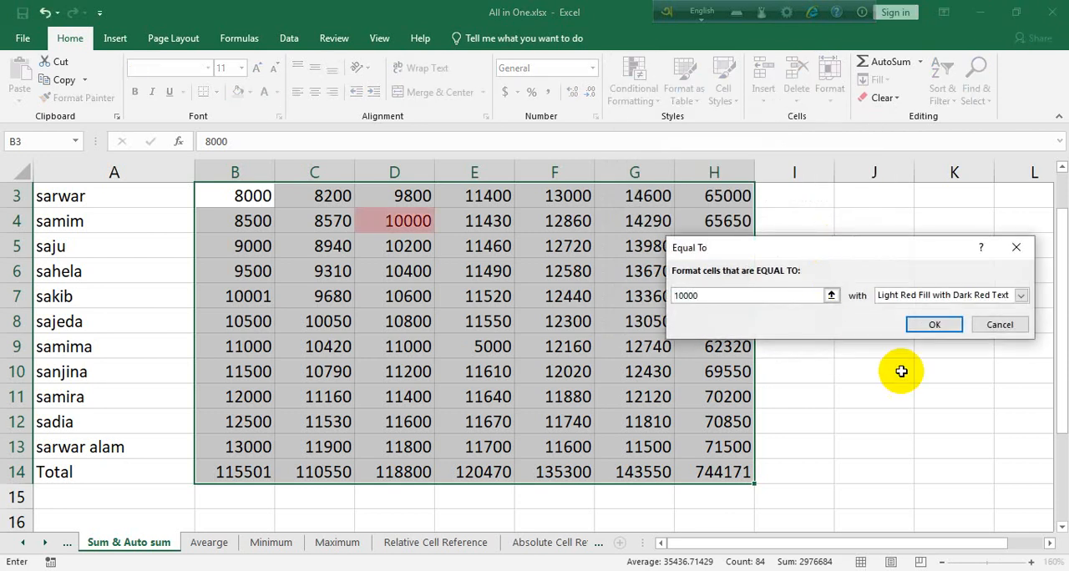
left_click(937, 324)
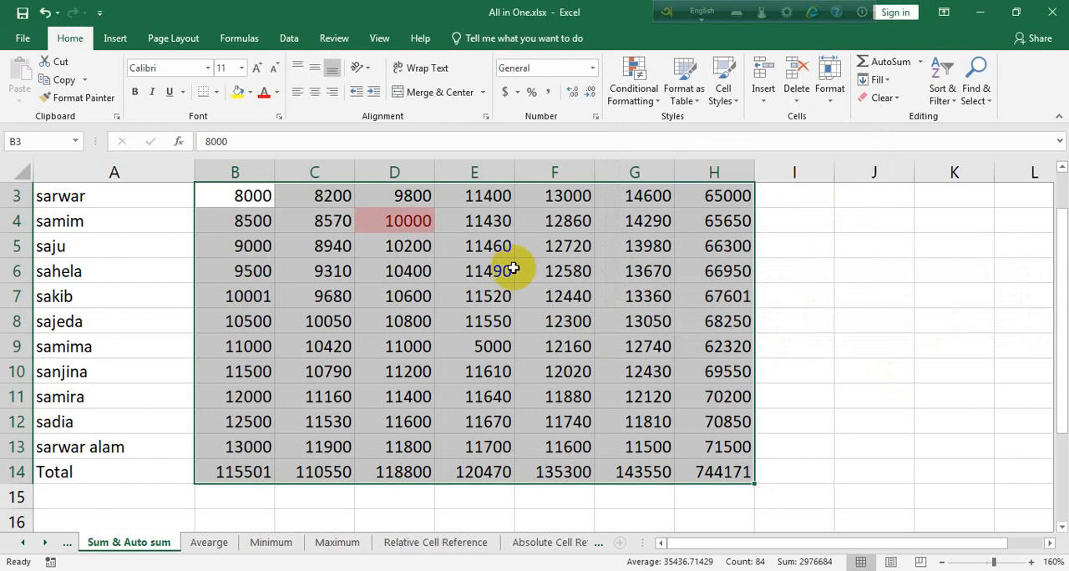
Change the April figure in E6 to 10000 to test the equal-to rule, and check cell B7.
scroll(513, 269, "up", 1)
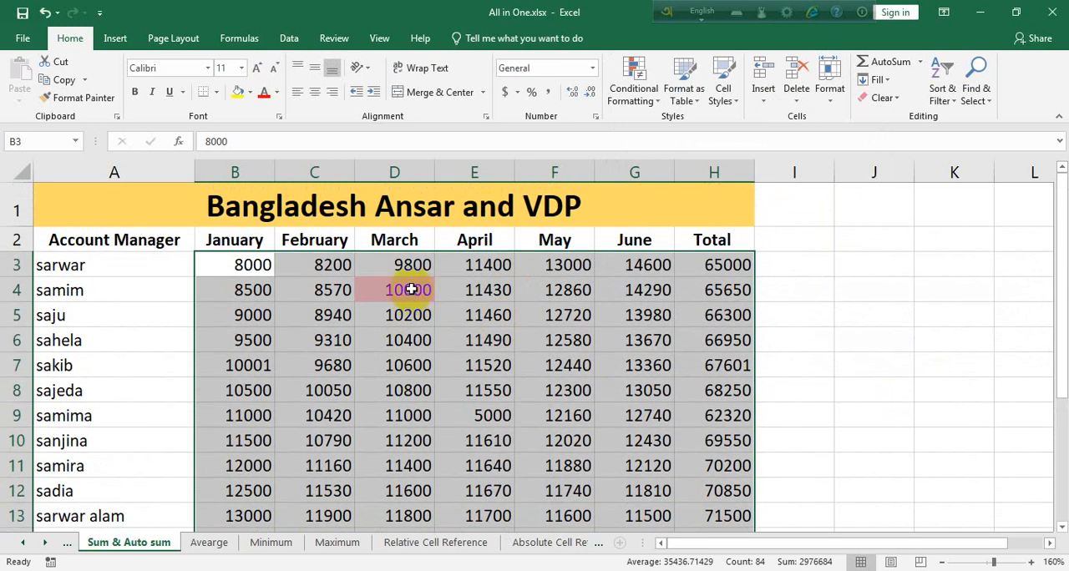
left_click(505, 341)
type("1000")
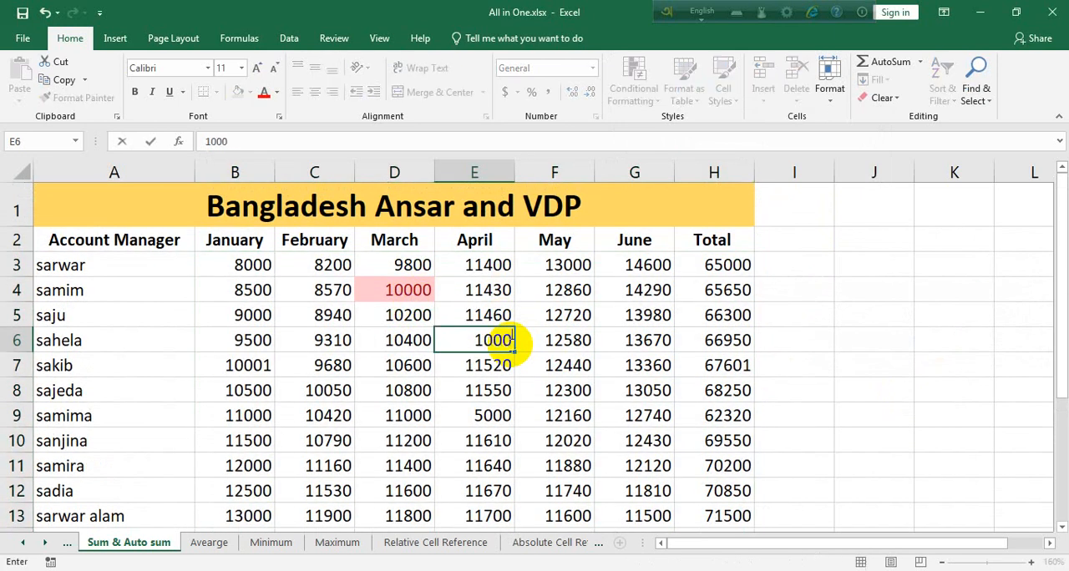
type("0")
key("Return")
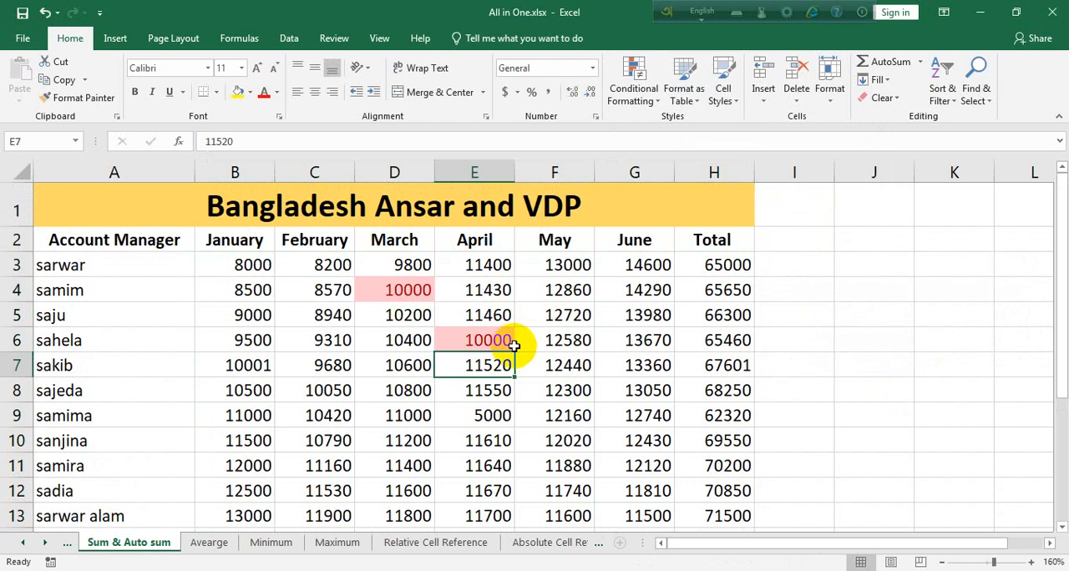
left_click(248, 370)
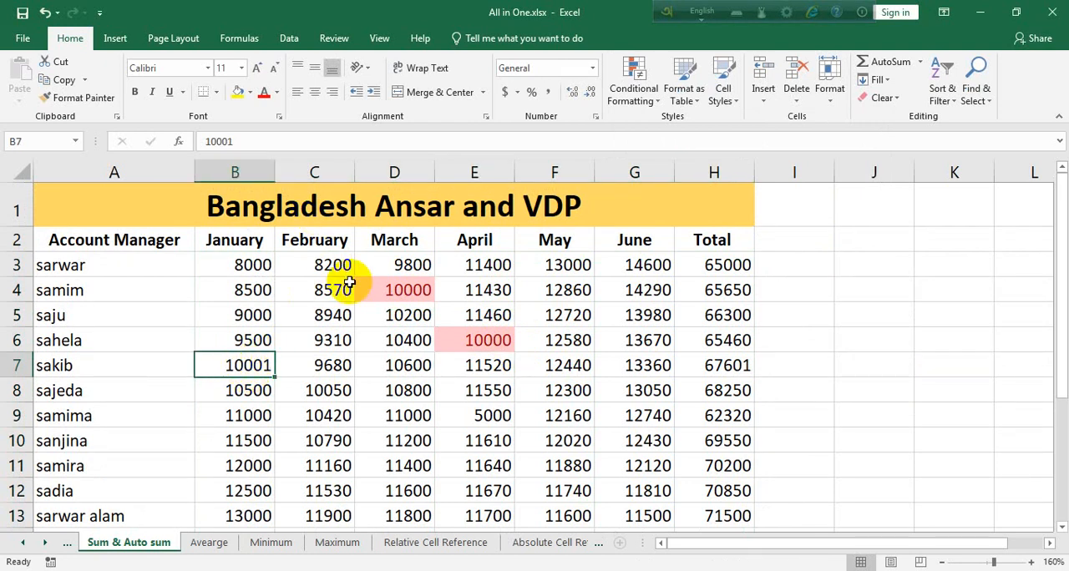
left_click_drag(211, 266, 714, 473)
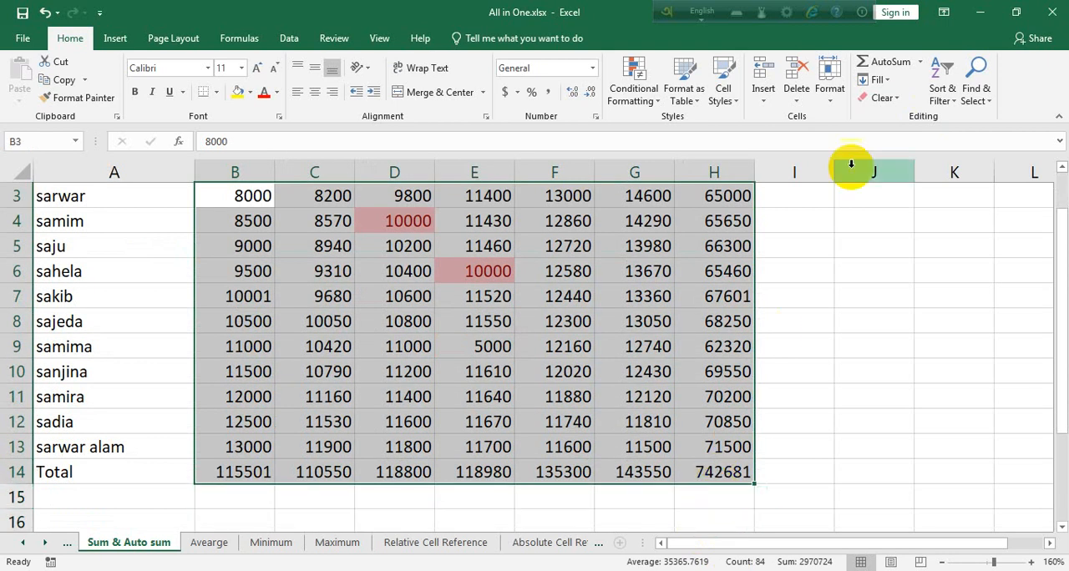
left_click(637, 90)
mouse_move(692, 138)
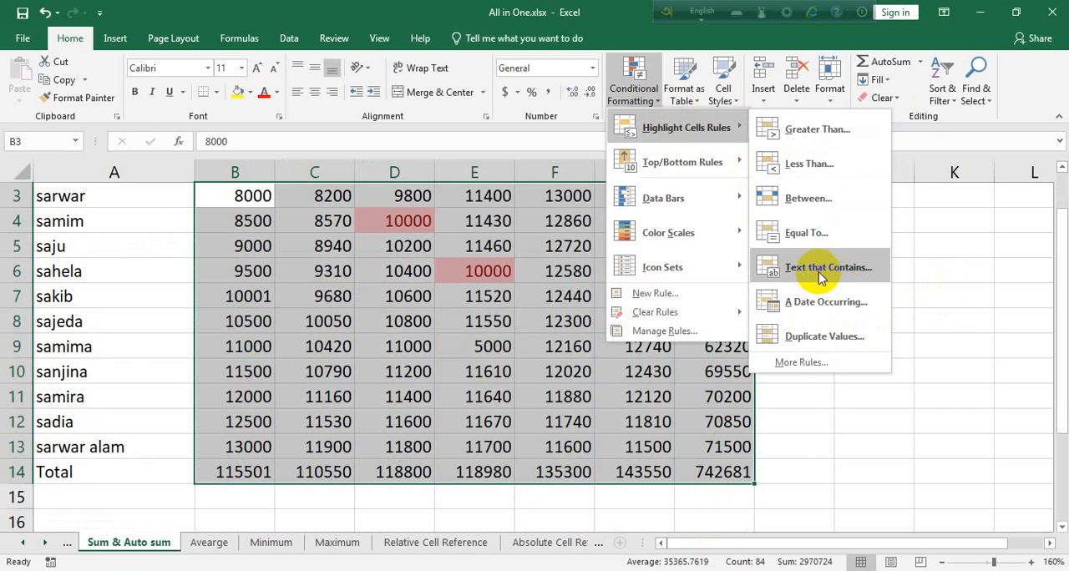
left_click(724, 461)
left_click(722, 473)
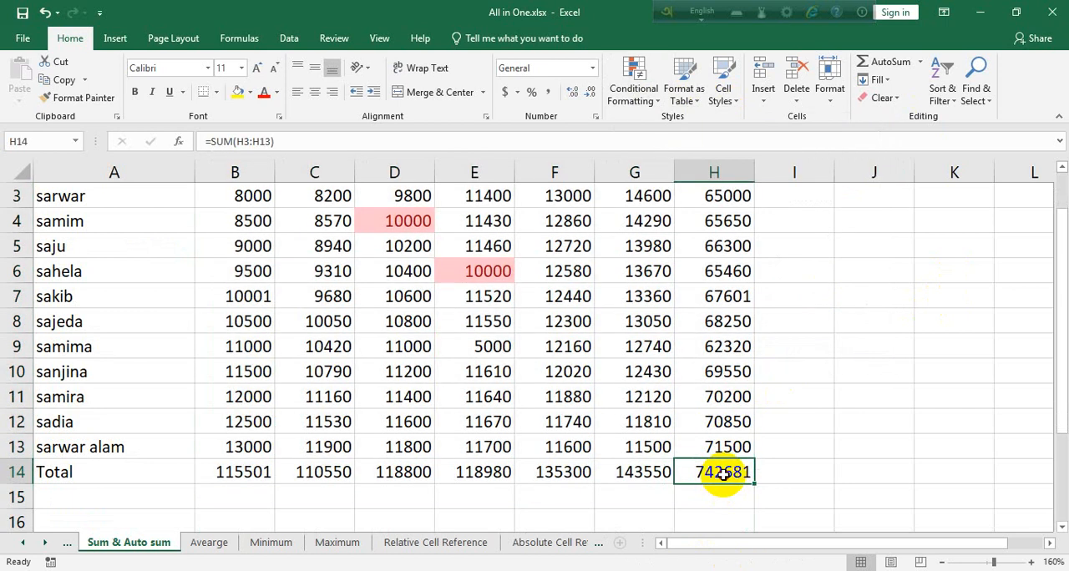
left_click_drag(723, 474, 3, 84)
left_click(554, 261)
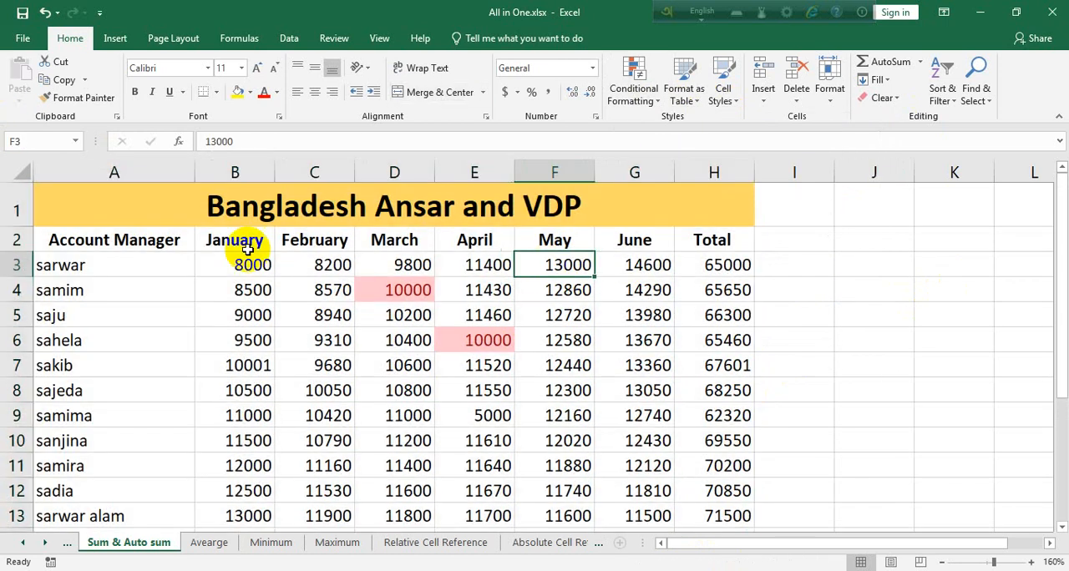
Highlight the cells in A2:H14 whose text contains the first account manager's name with Green Fill with Dark Green Text.
left_click_drag(117, 240, 718, 471)
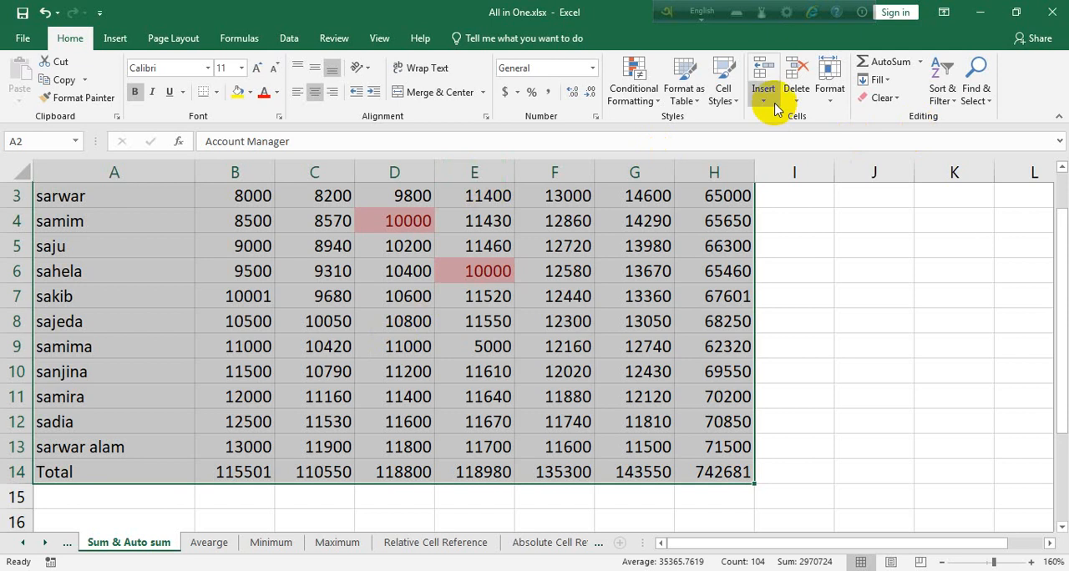
left_click(684, 92)
left_click(634, 92)
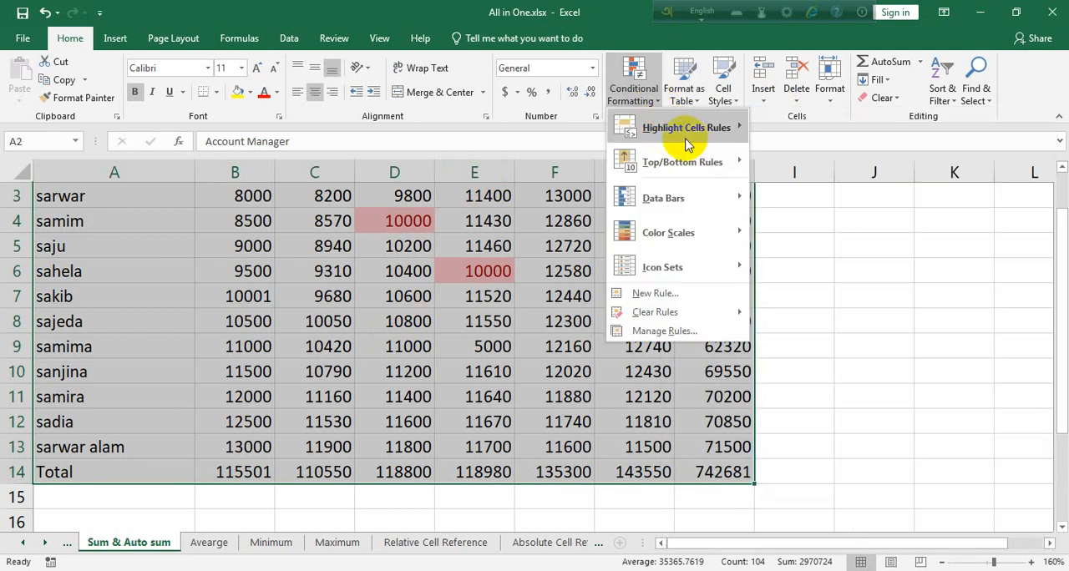
mouse_move(689, 128)
left_click(807, 282)
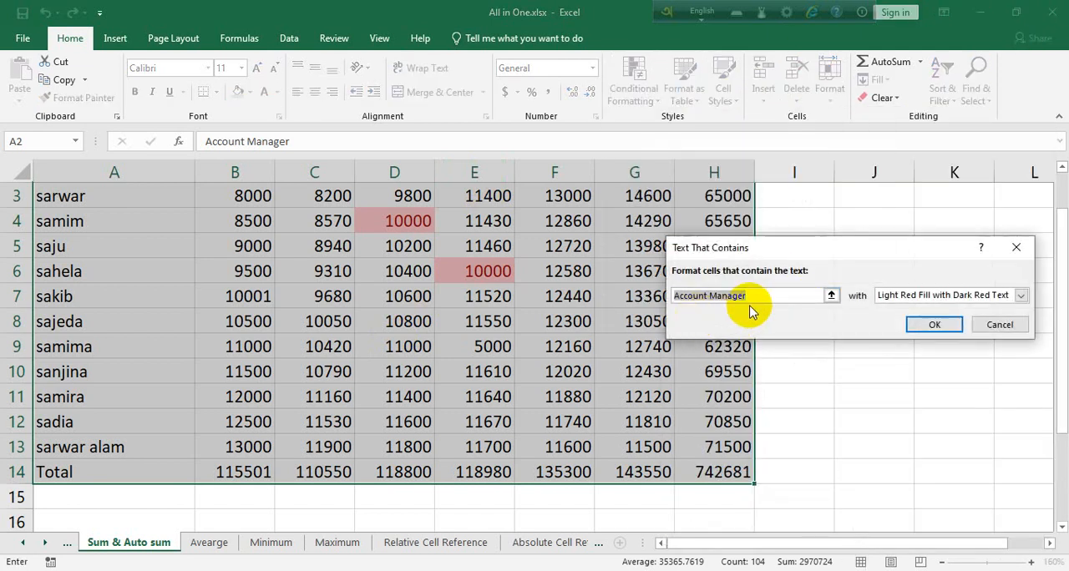
type("sarwar")
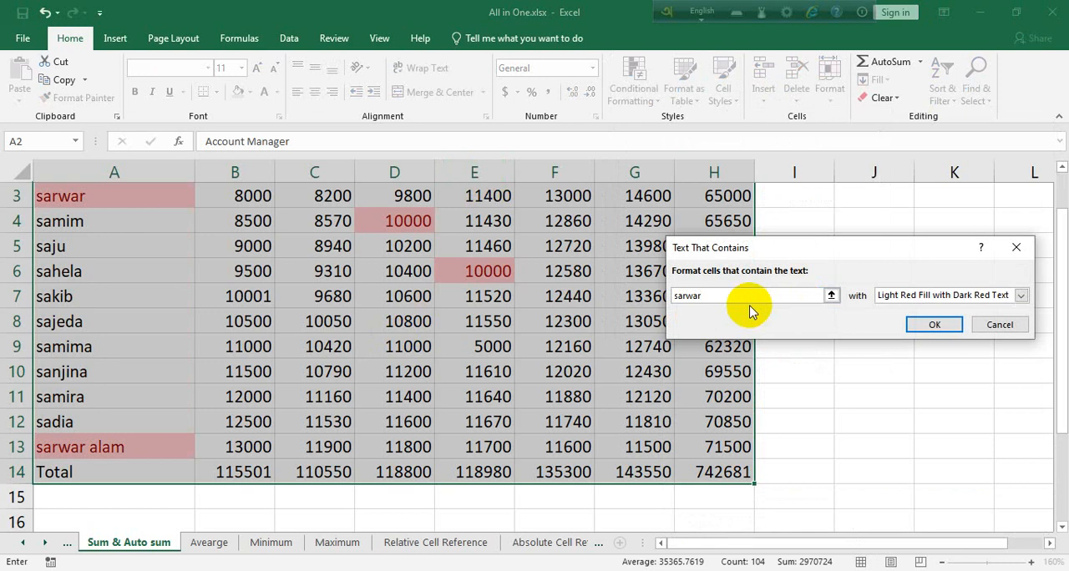
left_click(1020, 295)
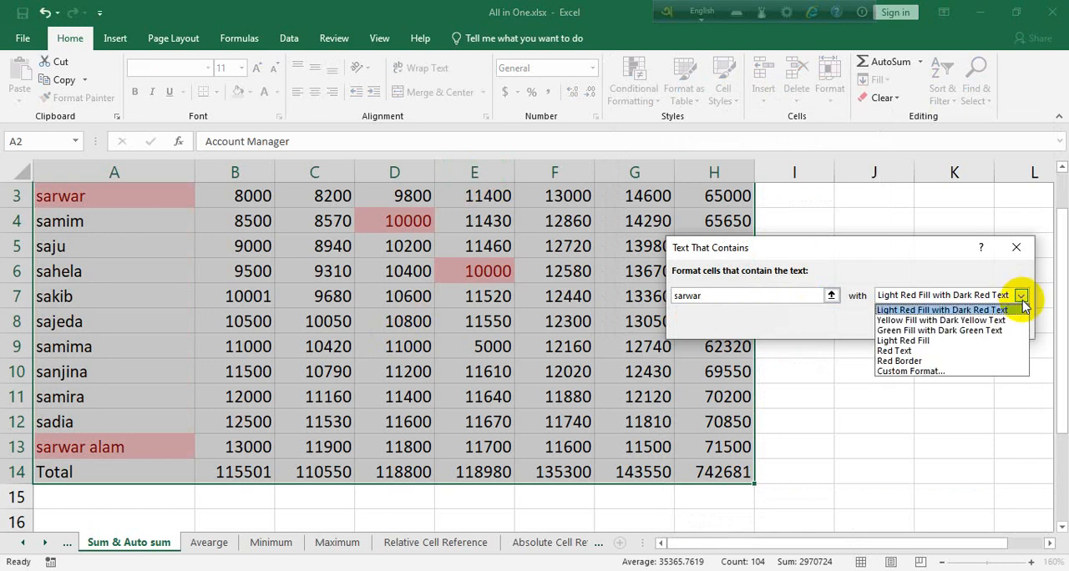
left_click(940, 329)
left_click(937, 326)
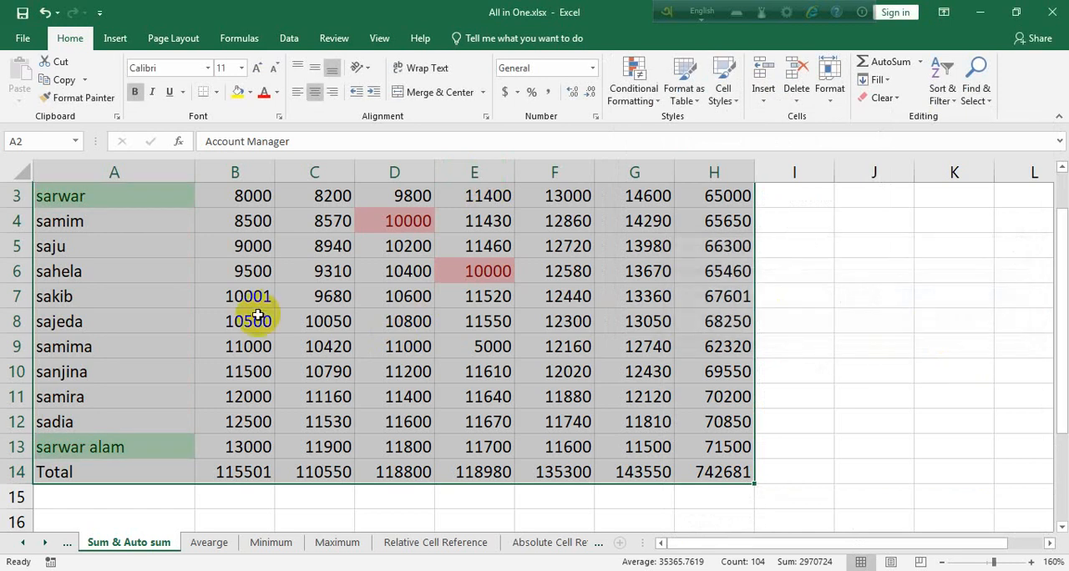
left_click(311, 393)
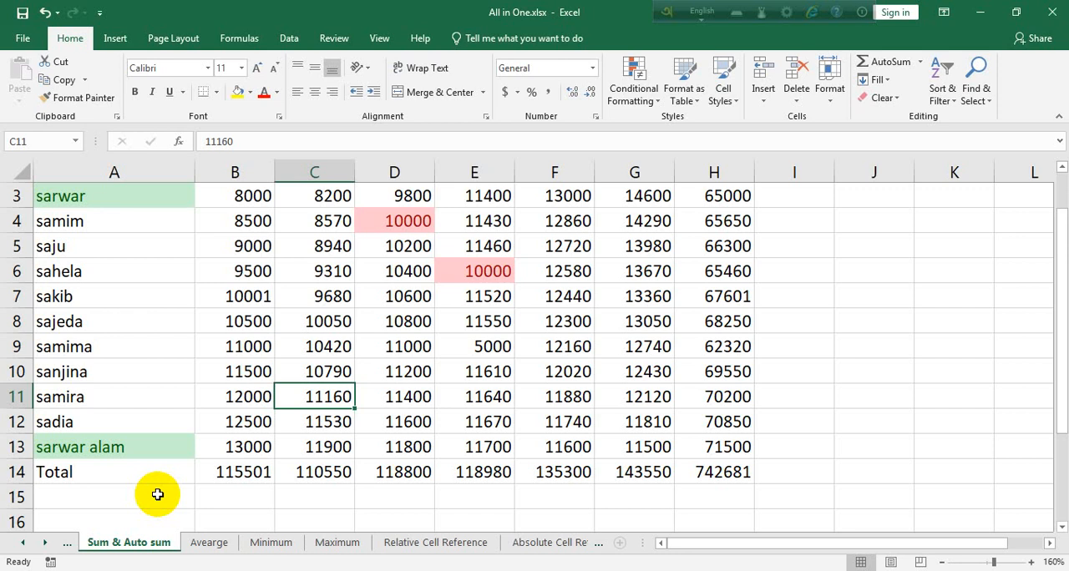
left_click_drag(690, 472, 256, 265)
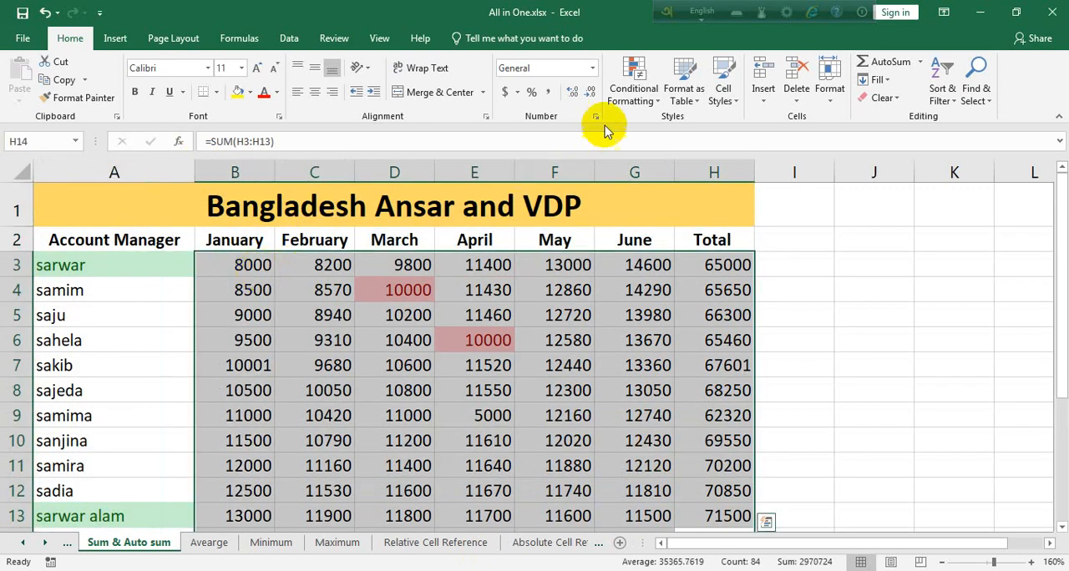
left_click(637, 96)
mouse_move(674, 142)
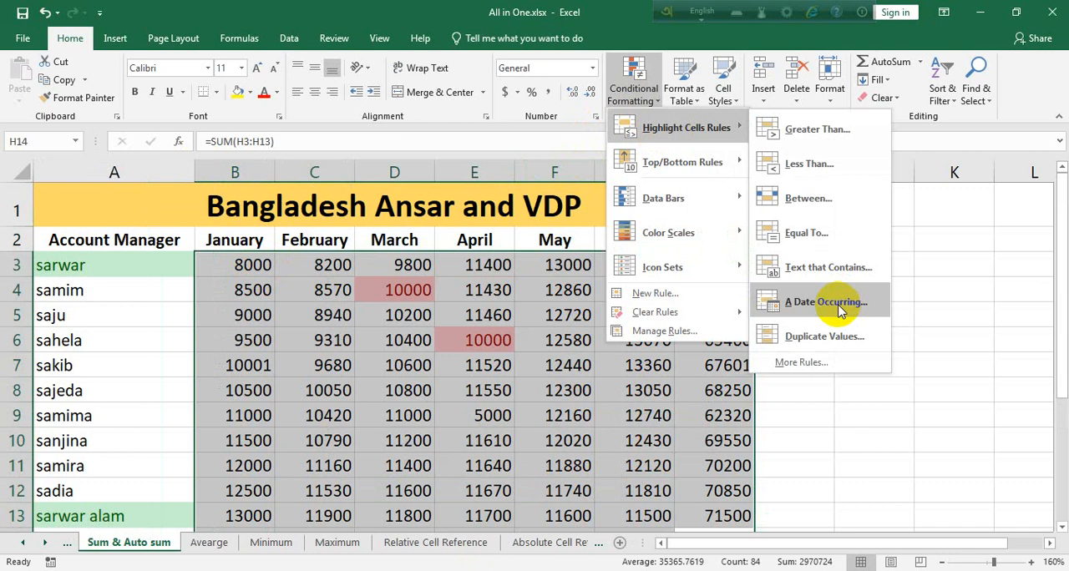
left_click(944, 394)
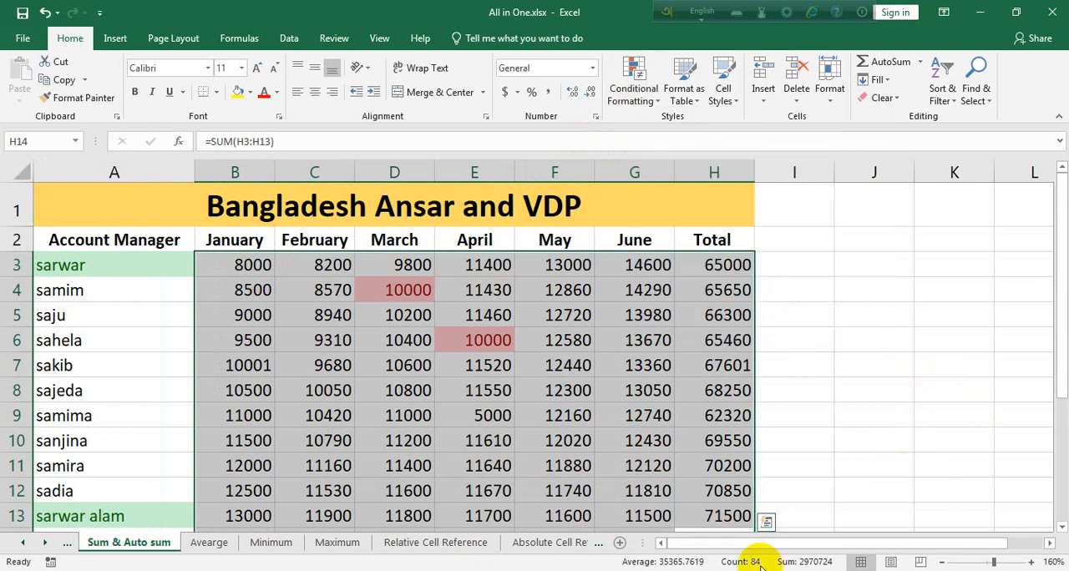
Enter the date 10/08/2022 in cell J5 and widen column J to fit it.
left_click_drag(782, 541, 890, 535)
left_click(736, 321)
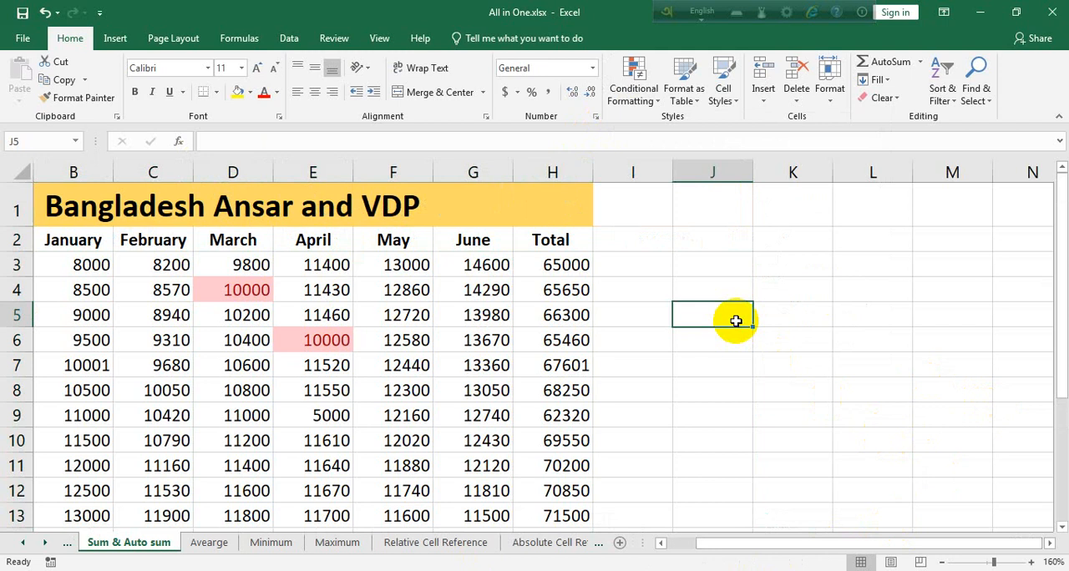
type("0")
key("BackSpace")
type("10")
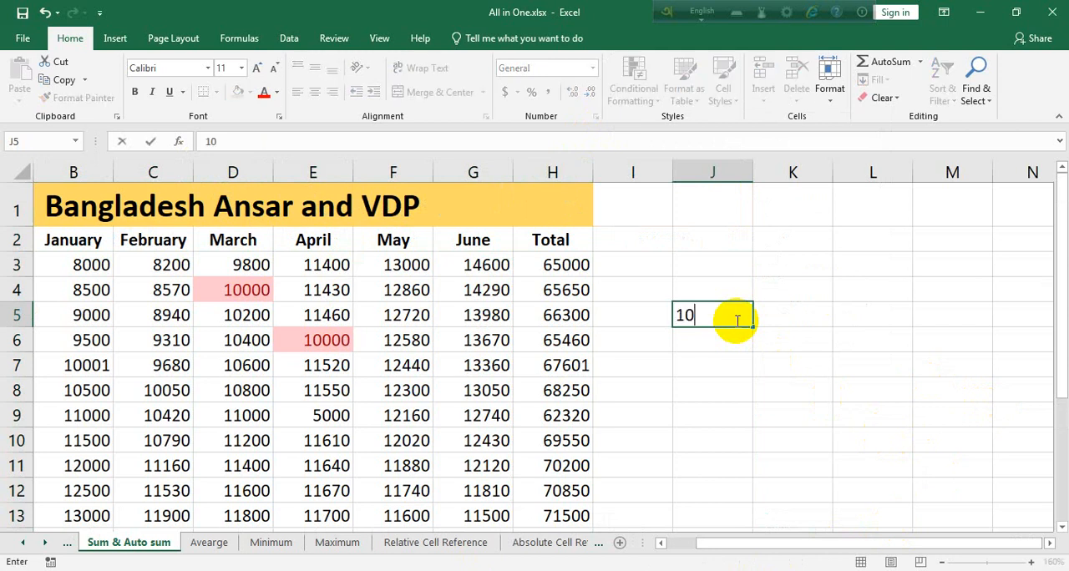
type("/08/2022")
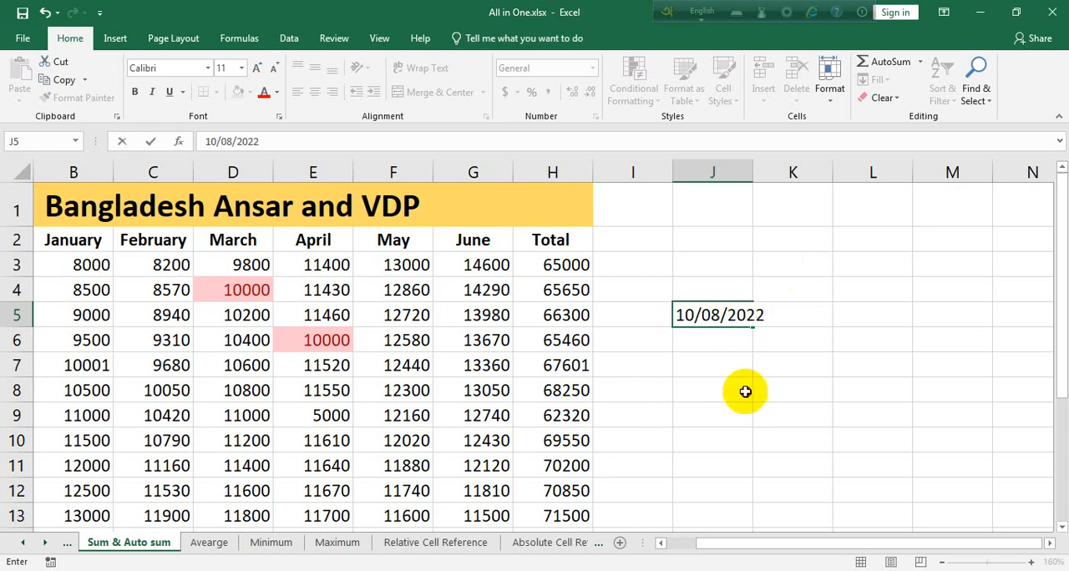
left_click(746, 389)
left_click_drag(760, 177, 803, 177)
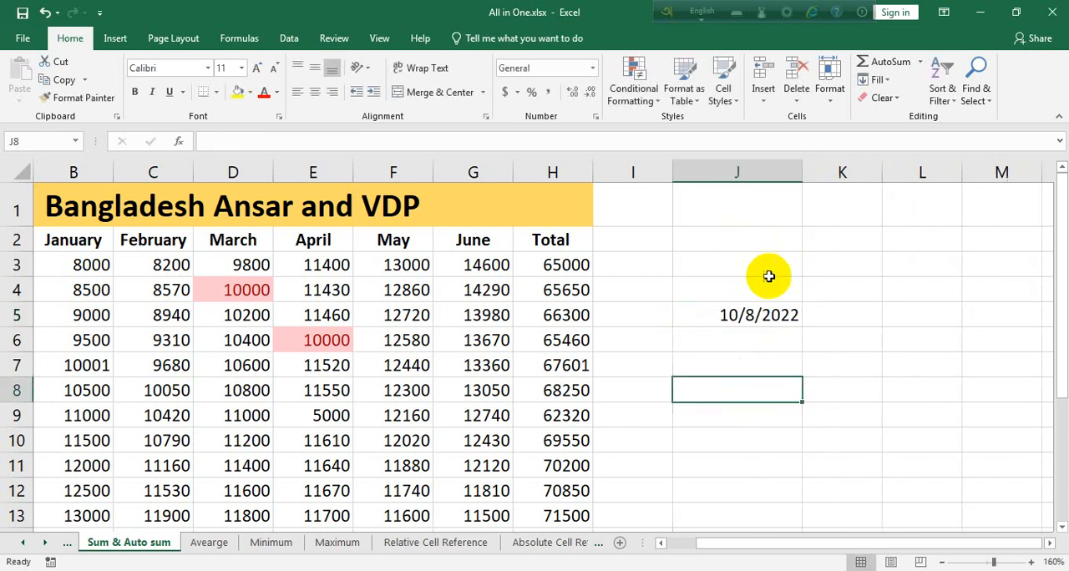
Fill the date series from J5 down through J13, ending at 10/16/2022, and reselect J5.
left_click(796, 322)
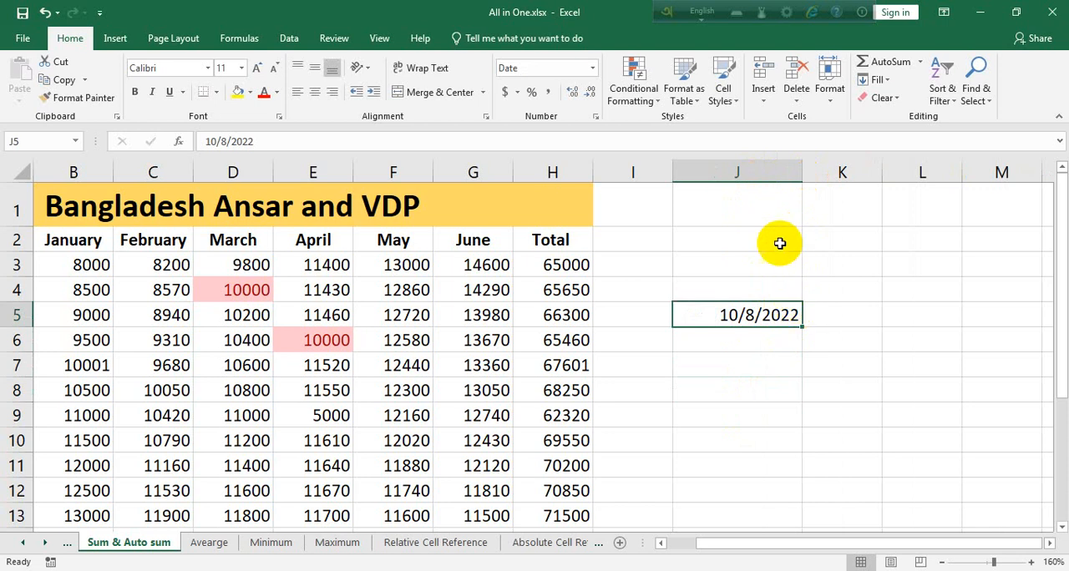
left_click_drag(802, 332, 819, 514)
scroll(802, 477, "down", 1)
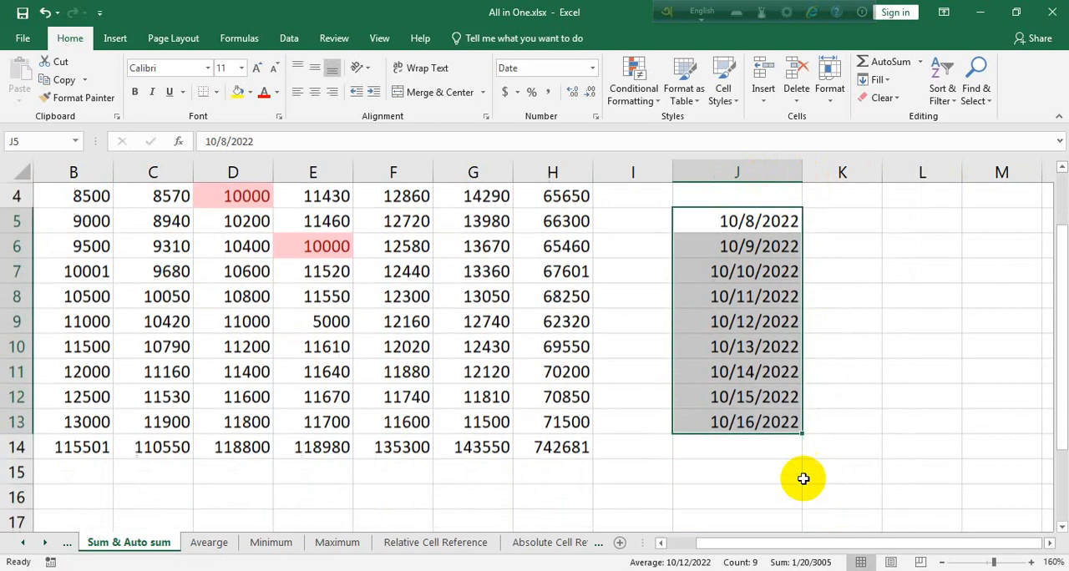
scroll(801, 477, "up", 1)
left_click(723, 209)
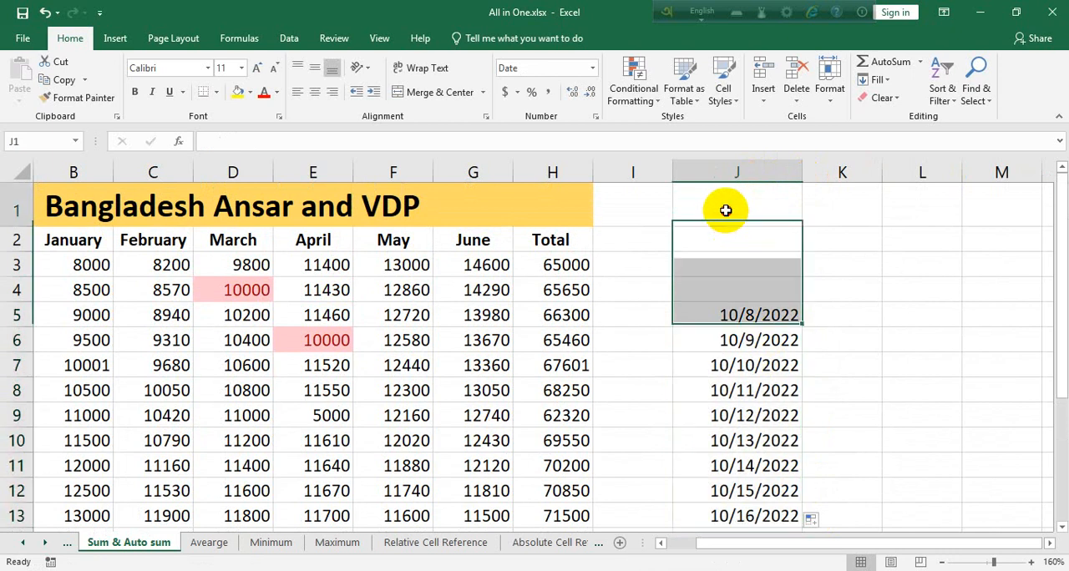
left_click(762, 310)
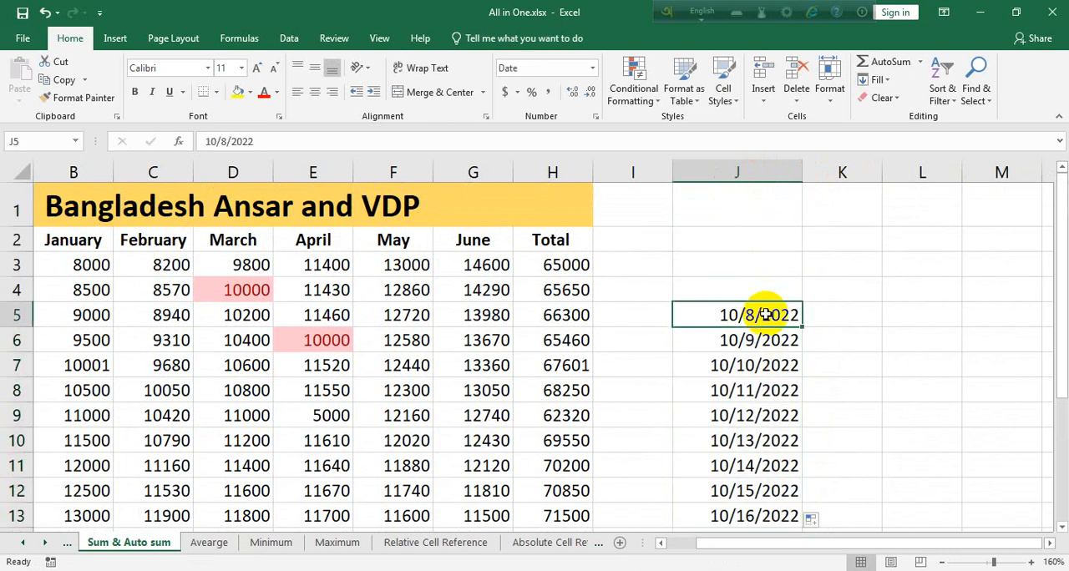
Fill the date in J5 upward into cells J2 to J4.
left_click(884, 80)
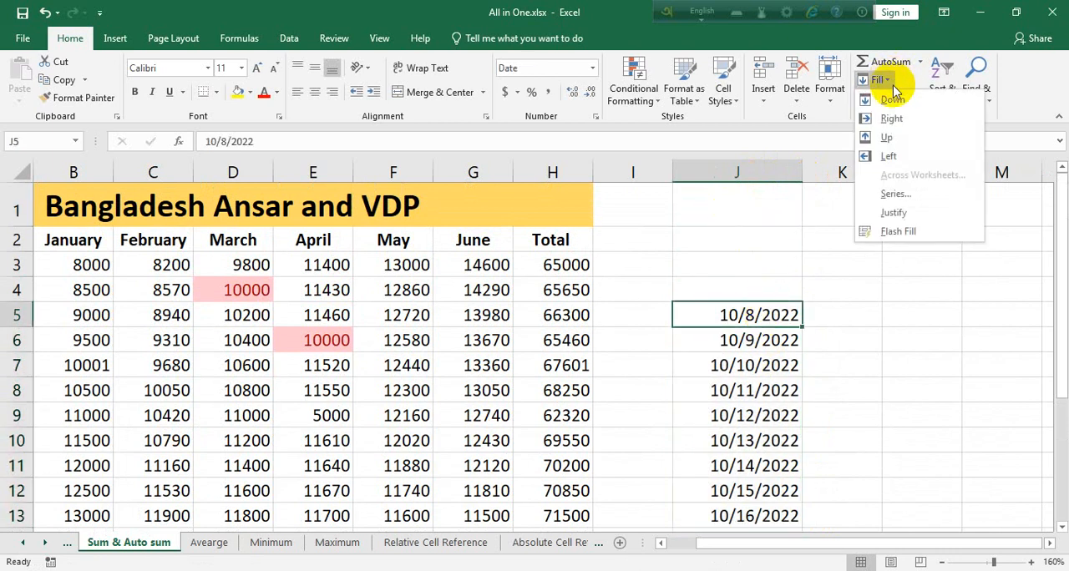
left_click(763, 231)
left_click_drag(764, 232, 782, 304)
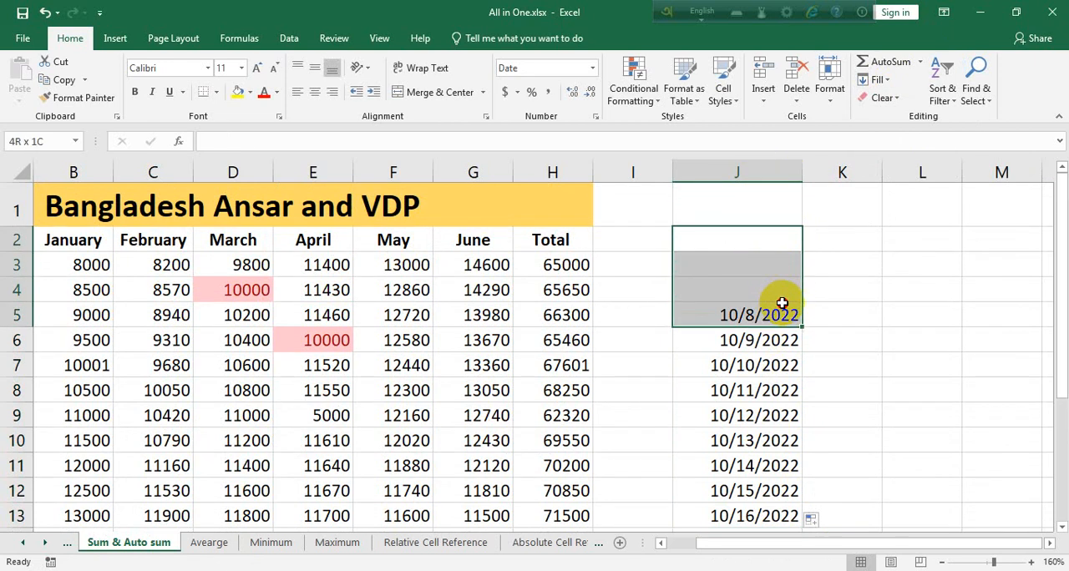
left_click(884, 80)
left_click(904, 137)
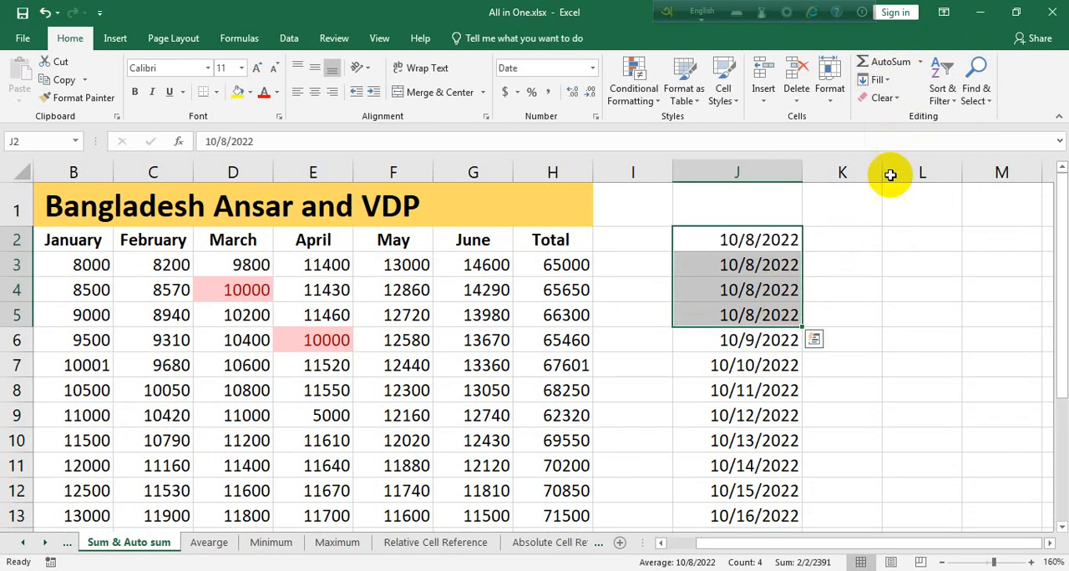
Change the date in J2 to 10/1/2022 and fill the daily series down through J13.
left_click(749, 238)
double_click(752, 235)
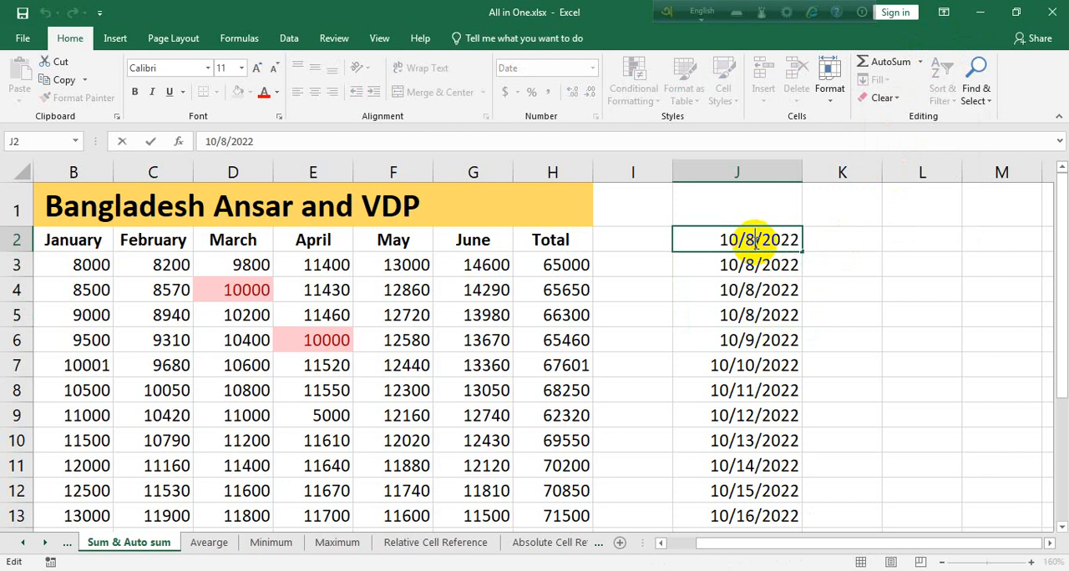
type("5")
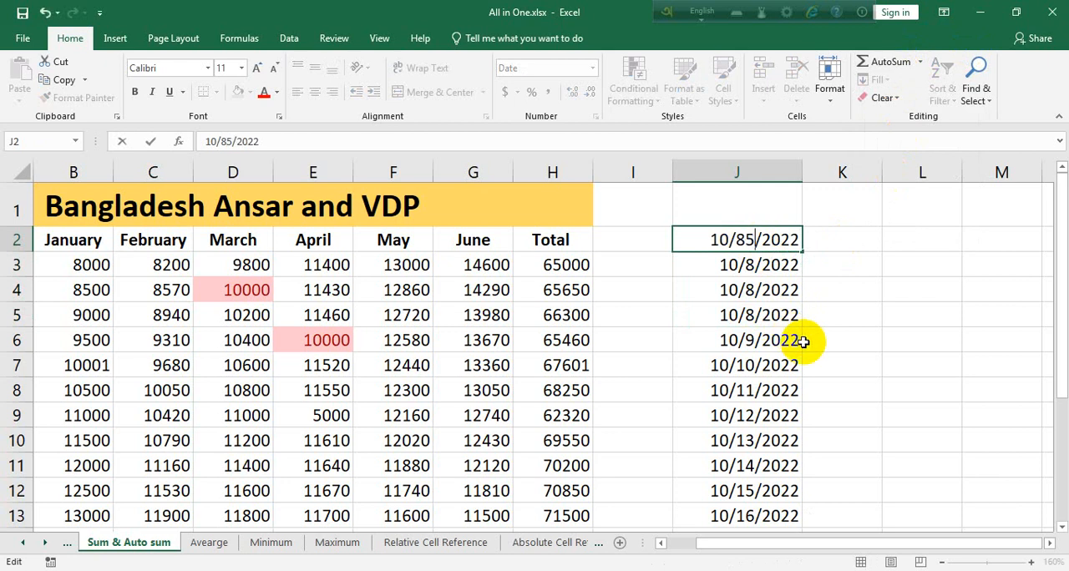
key("BackSpace")
key("BackSpace")
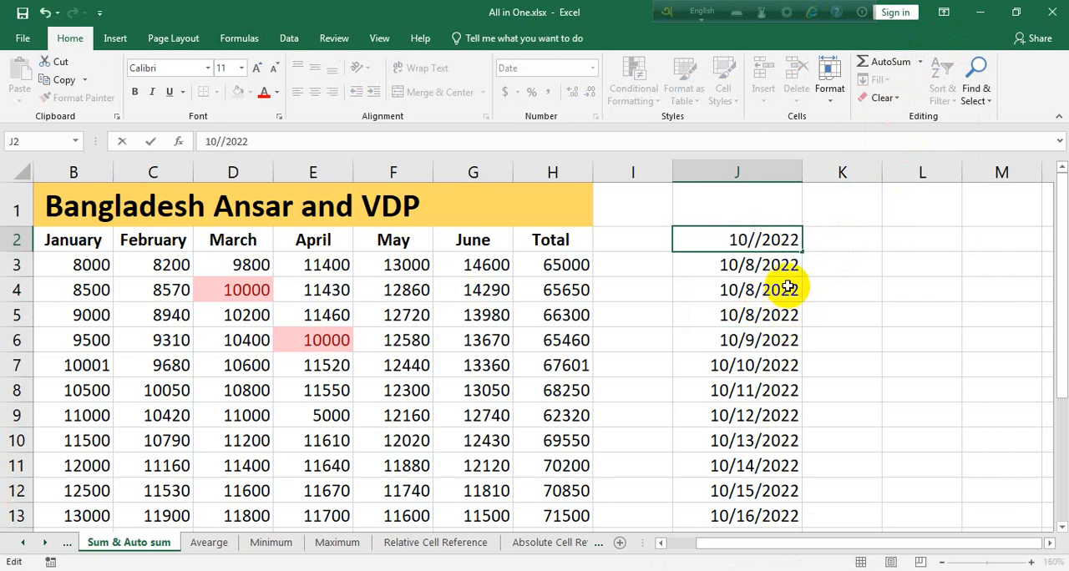
type("1")
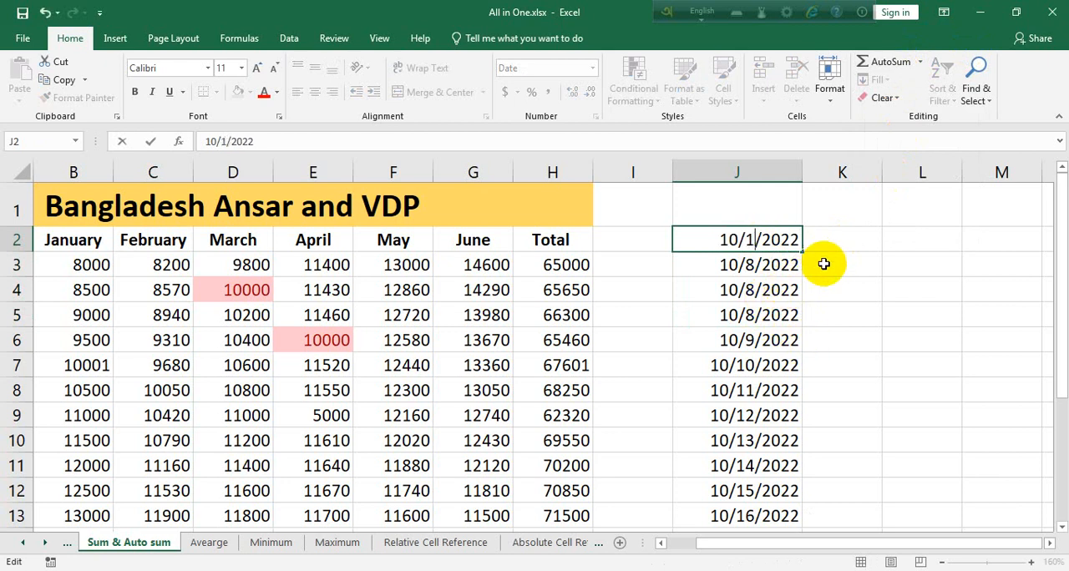
key("ctrl+Return")
left_click_drag(802, 252, 799, 460)
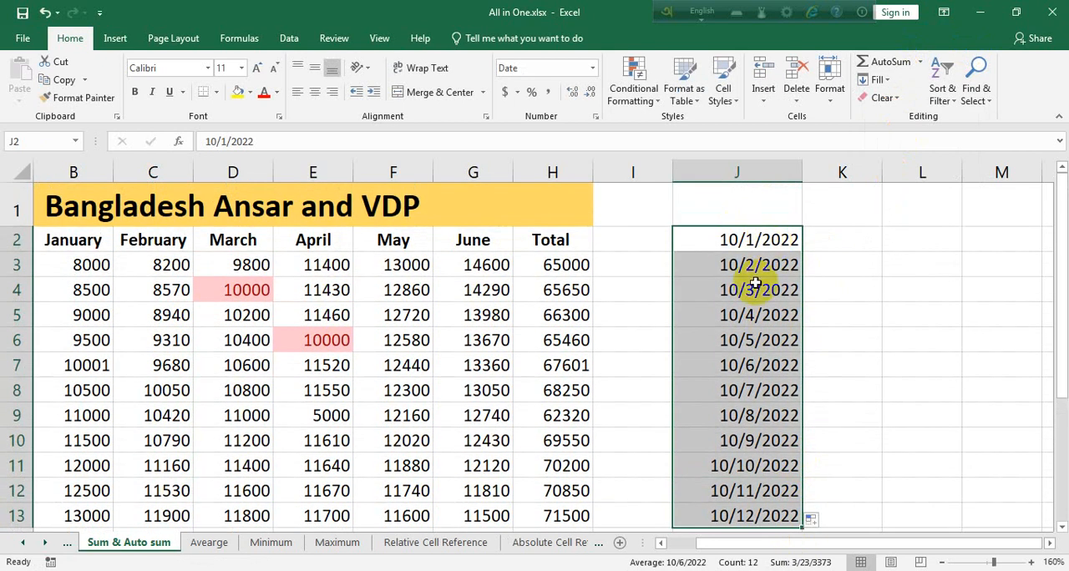
left_click(767, 394)
left_click(764, 422)
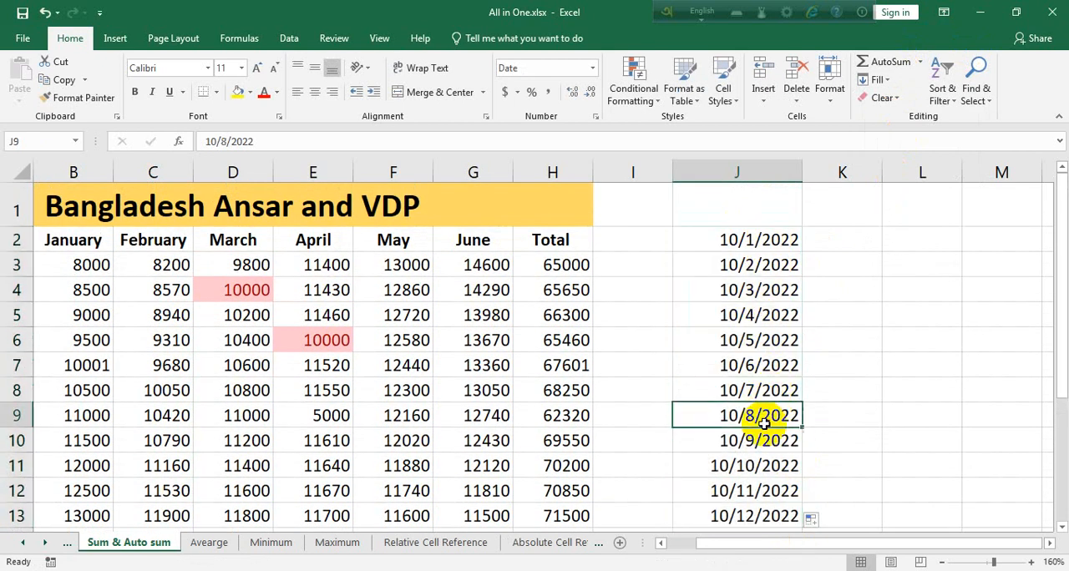
Try a date-occurring rule on J2:J13 that highlights Yesterday with Light Red Fill with Dark Red Text.
left_click_drag(716, 238, 781, 520)
scroll(844, 444, "down", 1)
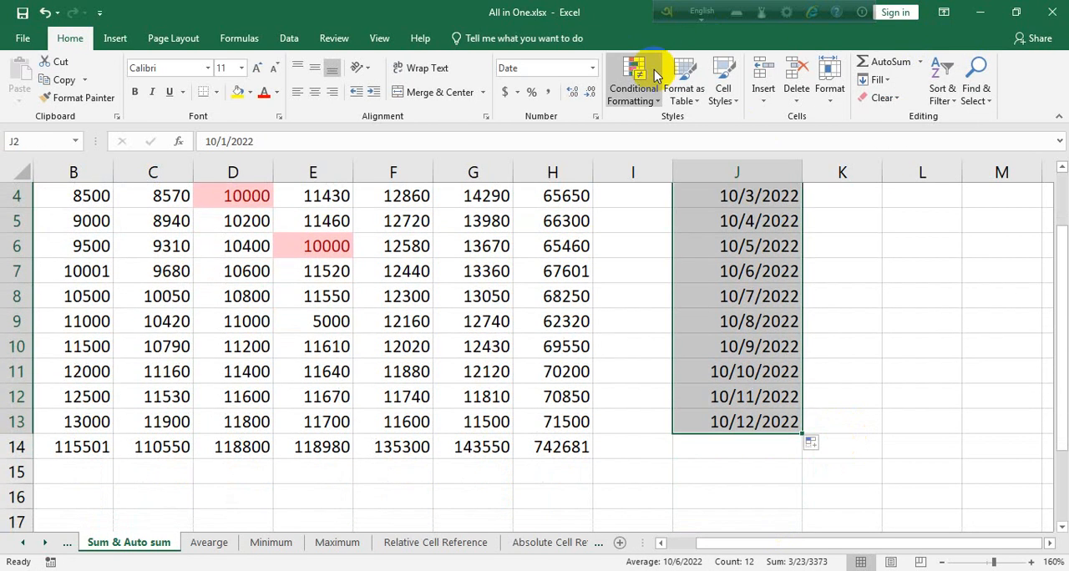
left_click(624, 100)
mouse_move(689, 128)
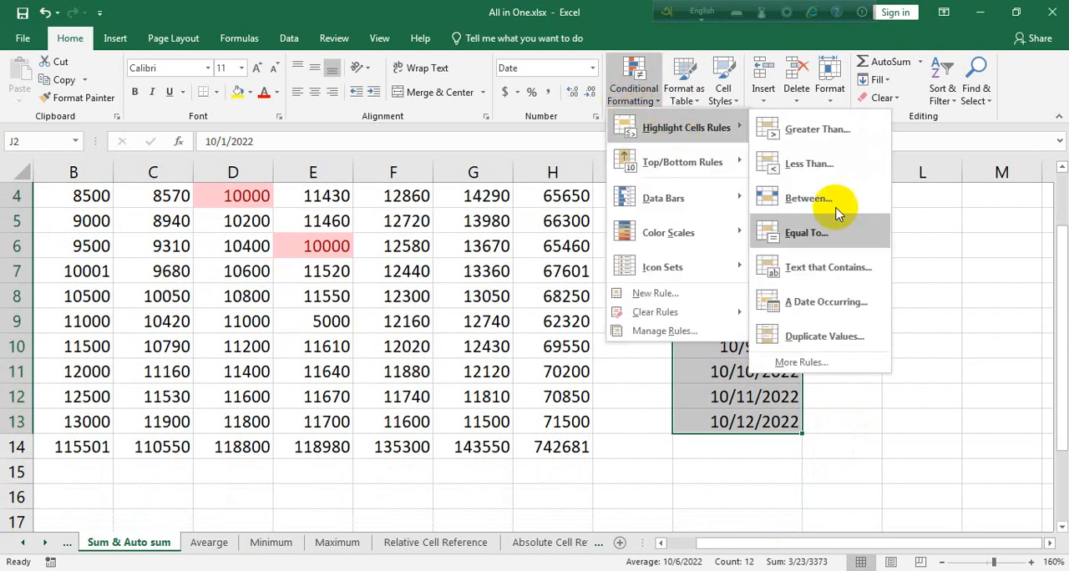
left_click(835, 301)
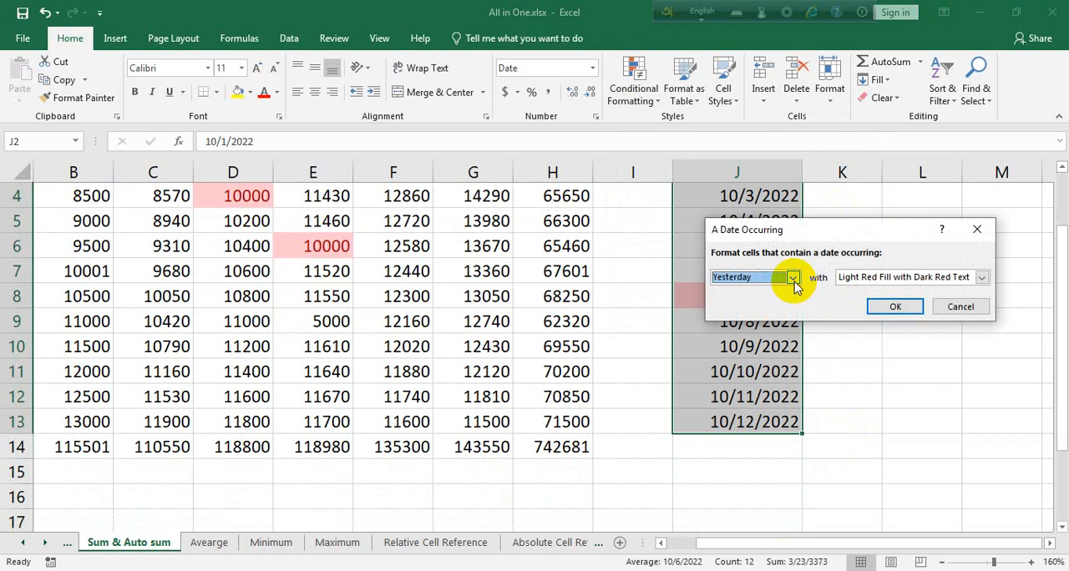
left_click(895, 306)
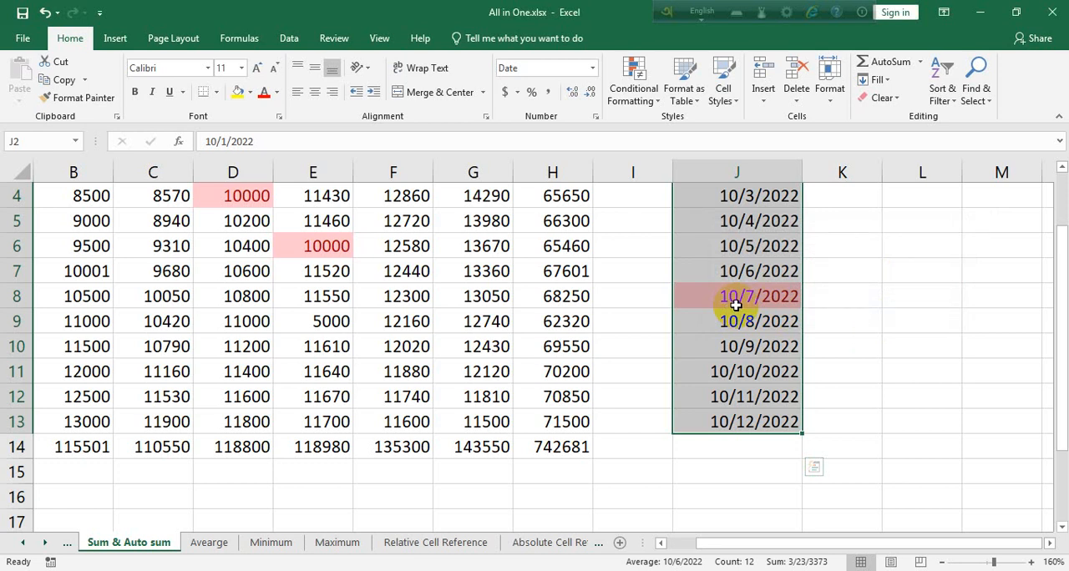
scroll(739, 309, "up", 3)
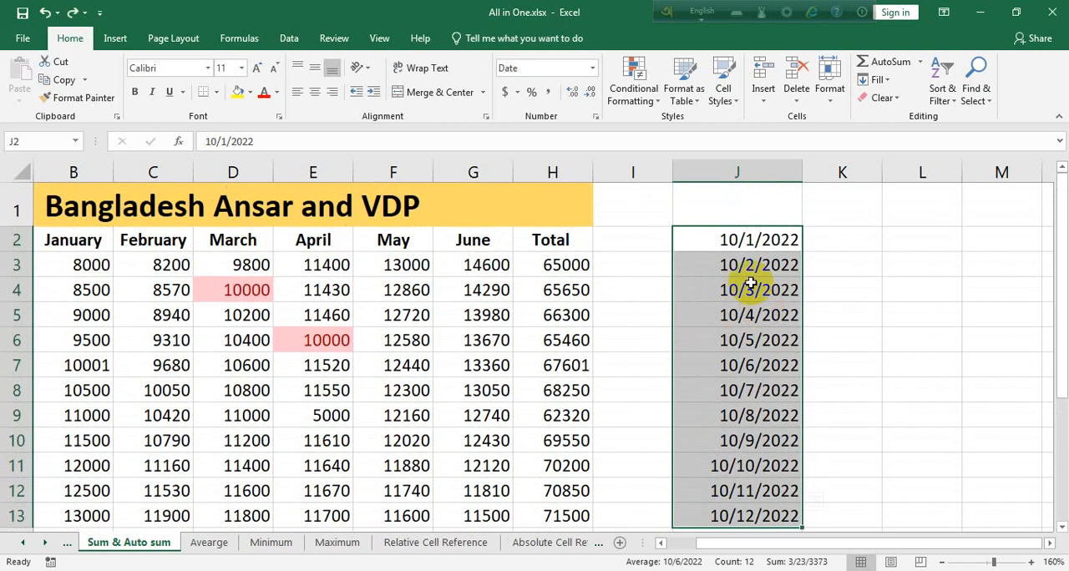
Highlight today's date in J2:J13 with Light Red Fill with Dark Red Text, and check cell J9.
left_click(633, 111)
mouse_move(675, 126)
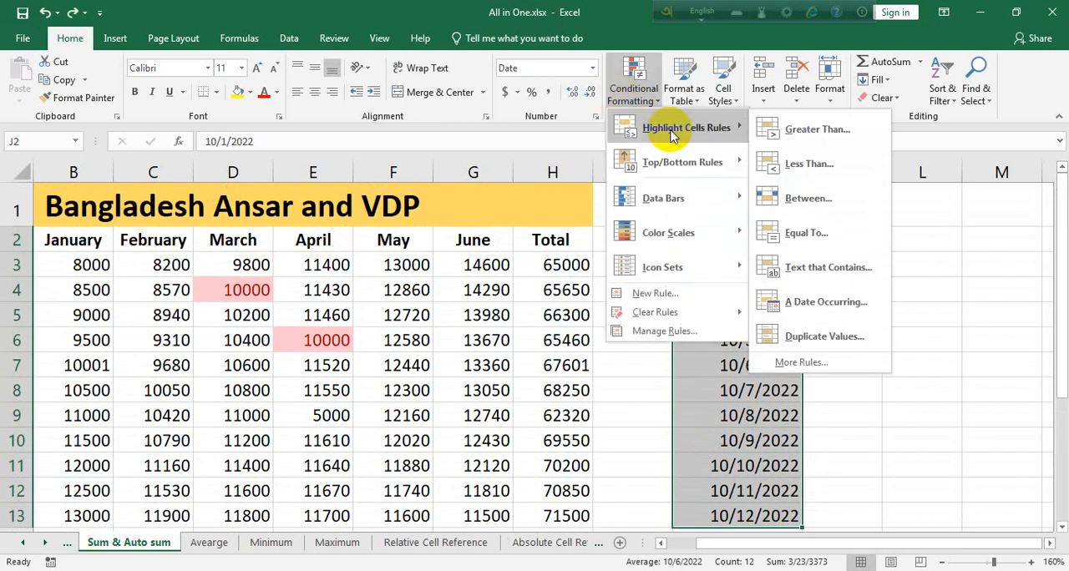
left_click(804, 300)
left_click(791, 278)
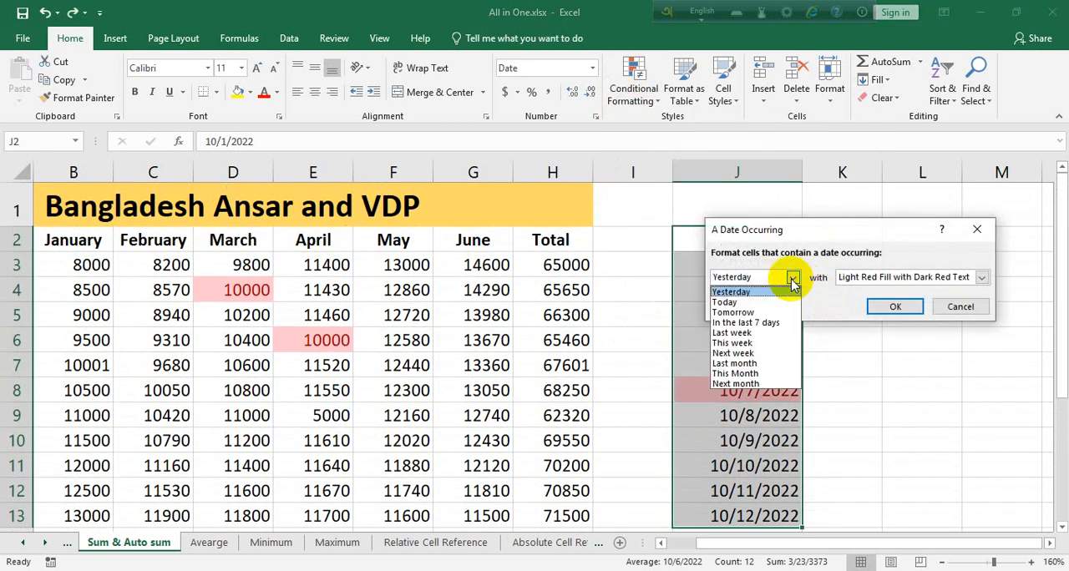
left_click(735, 302)
left_click(895, 306)
left_click(742, 426)
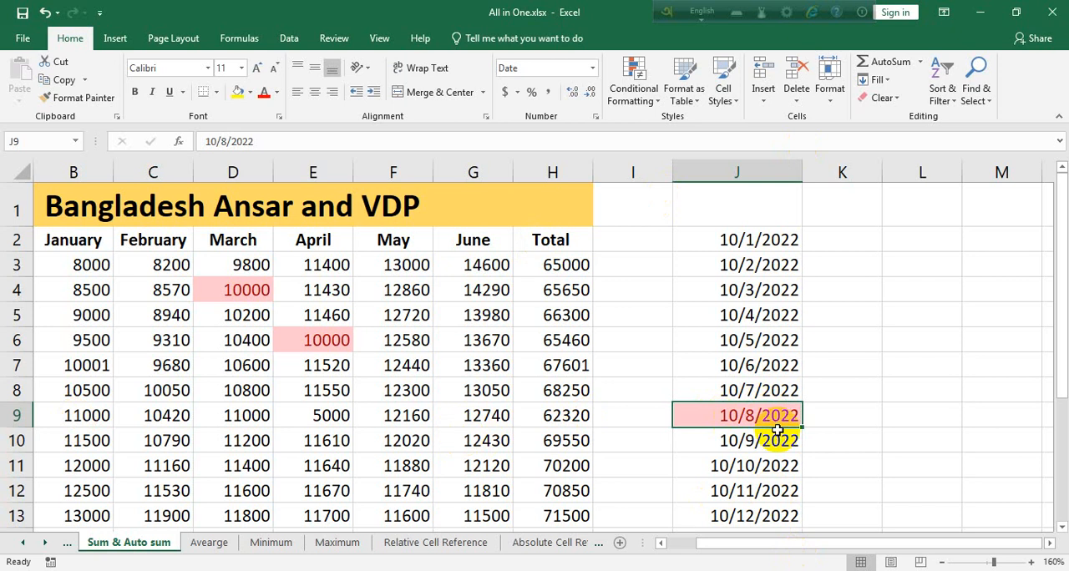
Add a date-occurring rule for Tomorrow with Light Red Fill with Dark Red Text to cell J9 only.
left_click(645, 92)
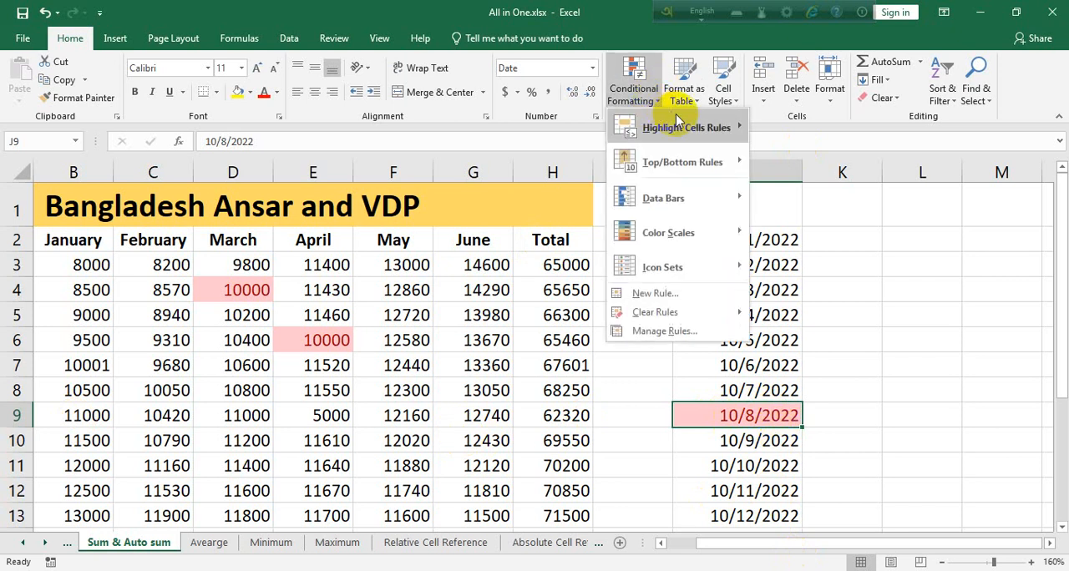
mouse_move(683, 126)
left_click(825, 302)
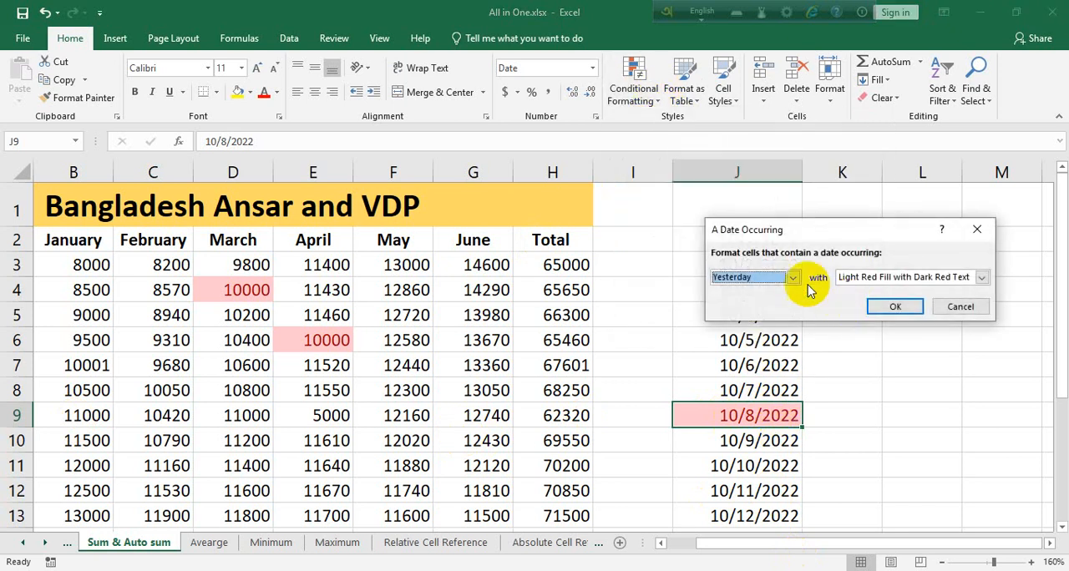
left_click(794, 282)
left_click(770, 312)
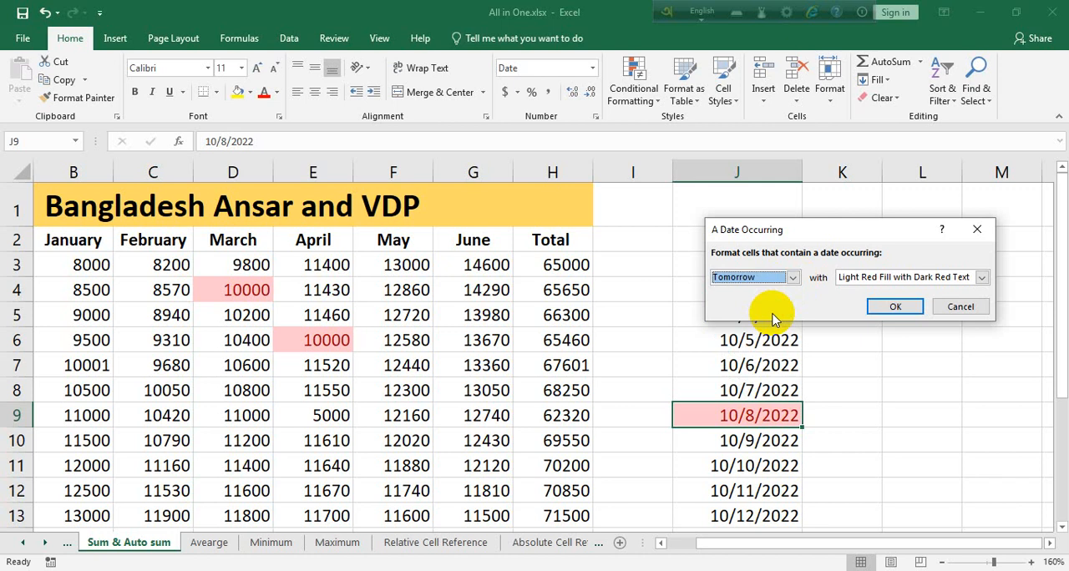
left_click(890, 305)
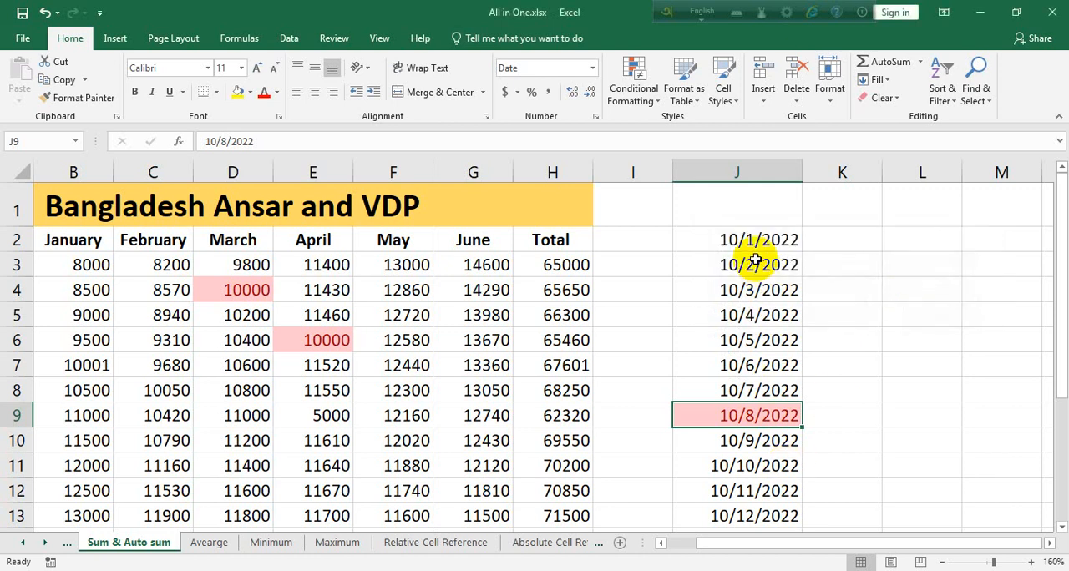
Highlight tomorrow's date across J2:J13 with Light Red Fill with Dark Red Text, and check cell J10.
left_click_drag(749, 243, 761, 509)
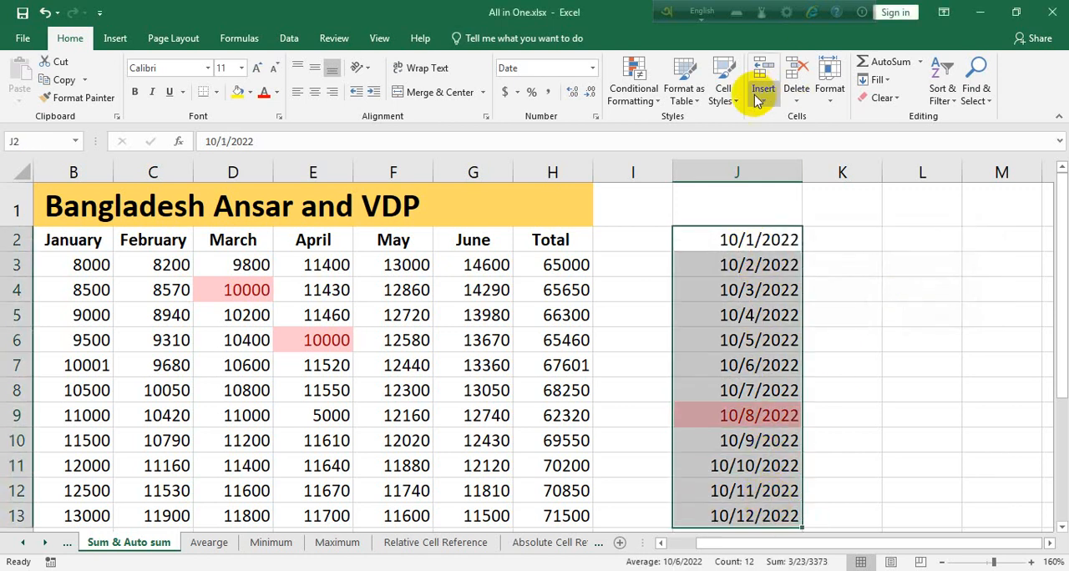
left_click(633, 87)
mouse_move(706, 127)
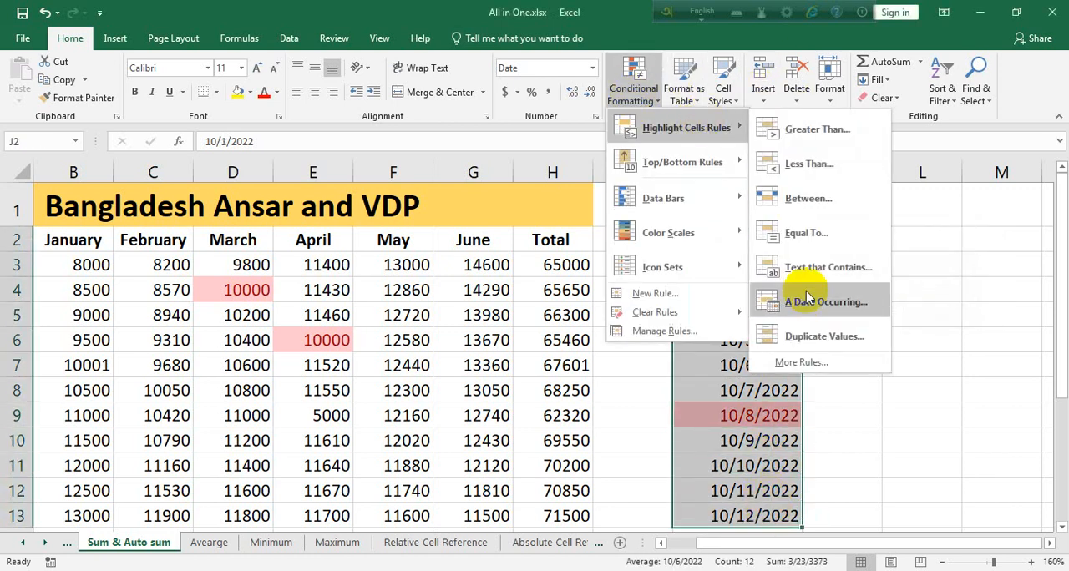
left_click(815, 297)
left_click(791, 276)
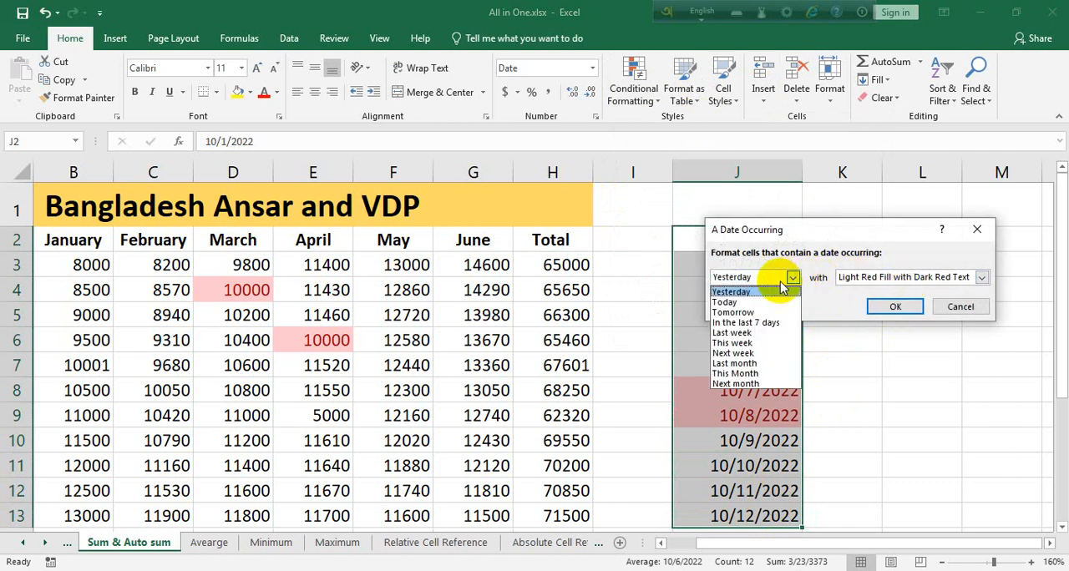
left_click(752, 312)
left_click(895, 306)
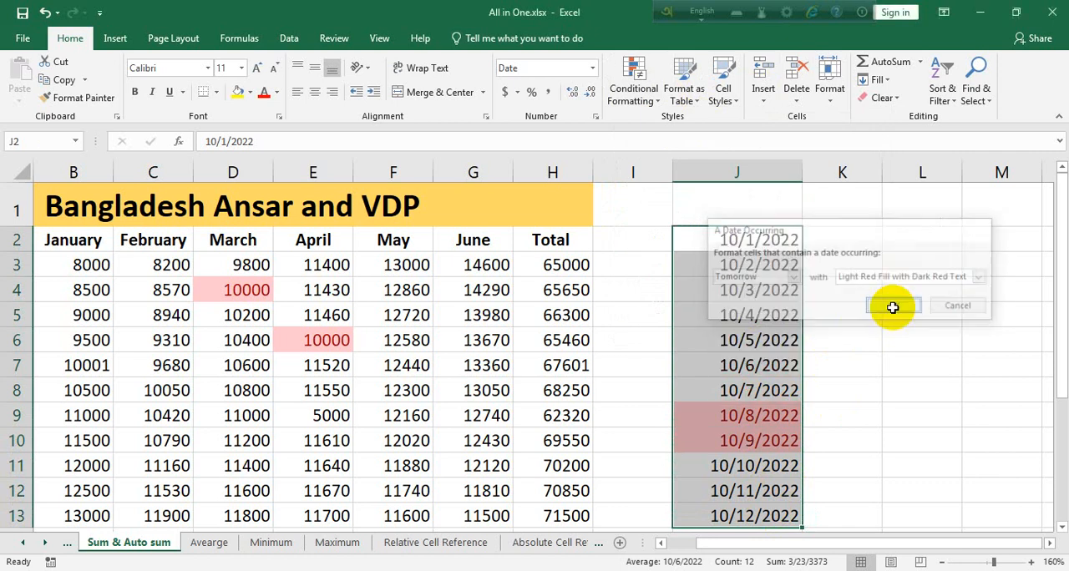
left_click(755, 442)
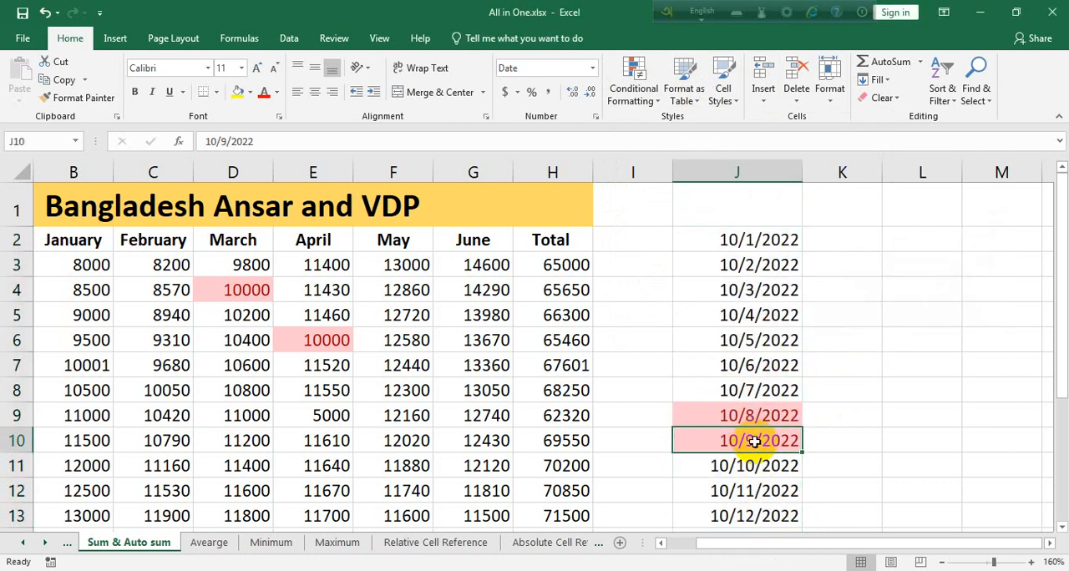
Examine the available time periods of the date-occurring rule for J2:J13 without applying one.
left_click_drag(724, 239, 754, 506)
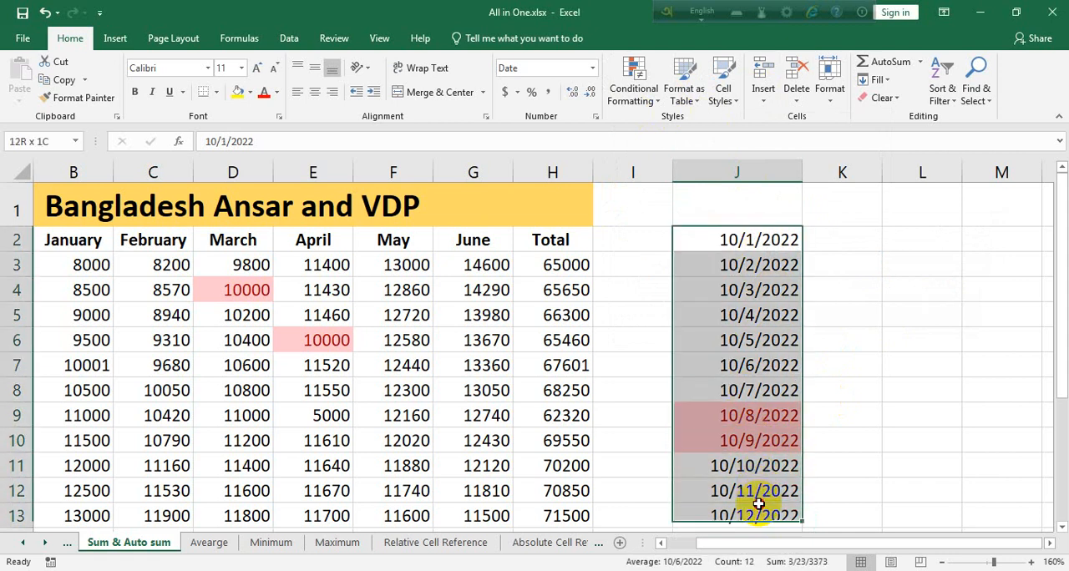
left_click(640, 95)
mouse_move(686, 129)
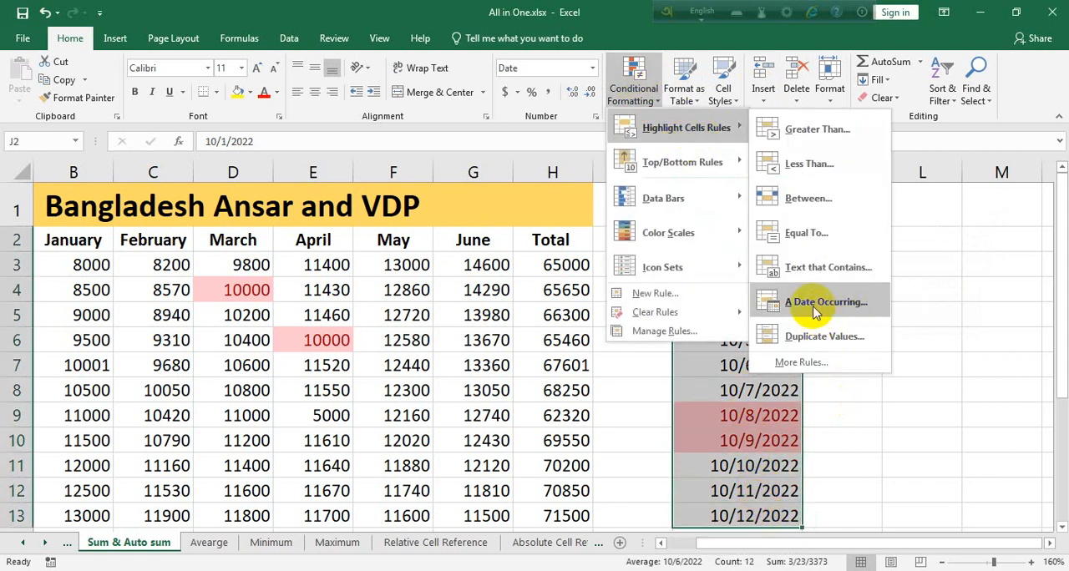
left_click(793, 300)
left_click(791, 278)
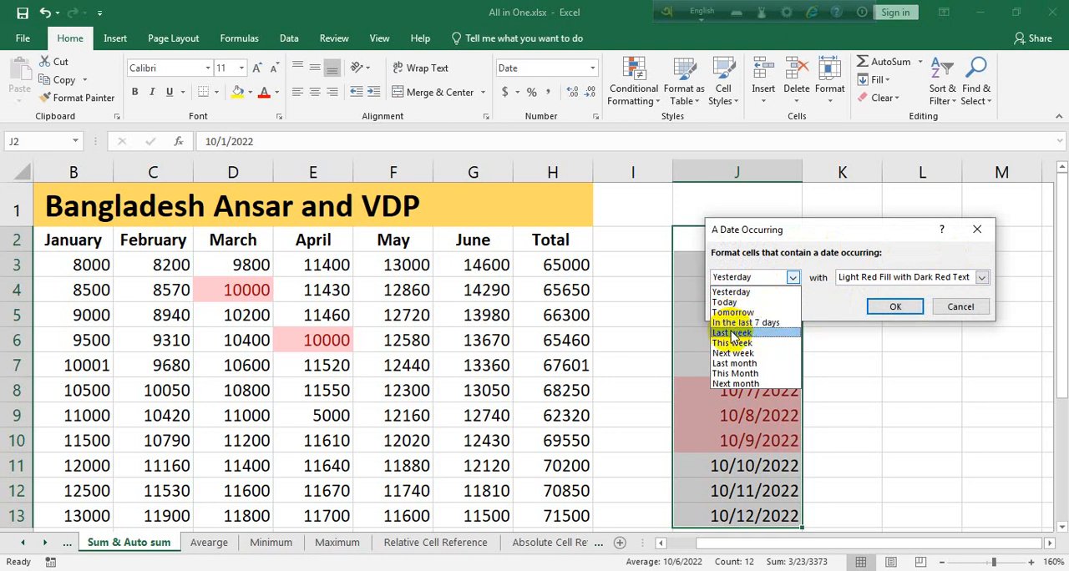
left_click(960, 306)
left_click(949, 309)
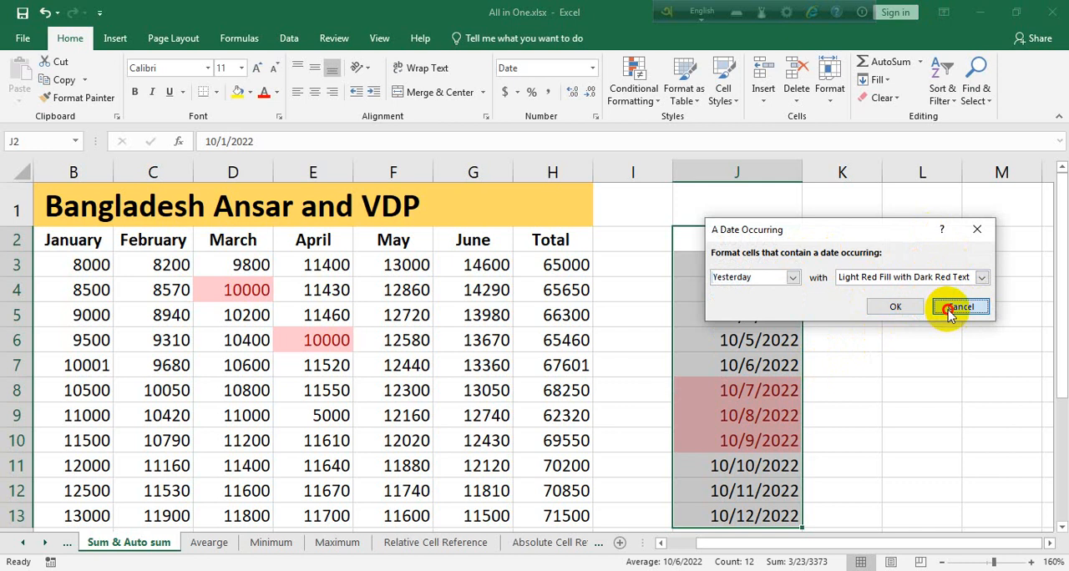
Try clearing the formats of J9:J10, and undo both the clearing and the Tomorrow rule on J2:J13.
left_click_drag(768, 411, 768, 441)
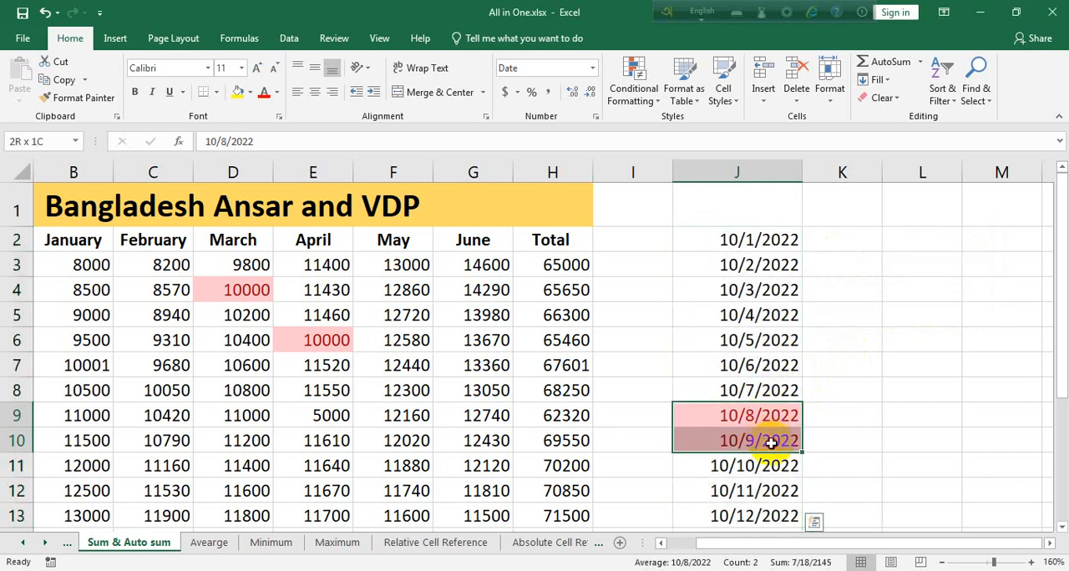
left_click(883, 98)
left_click(892, 137)
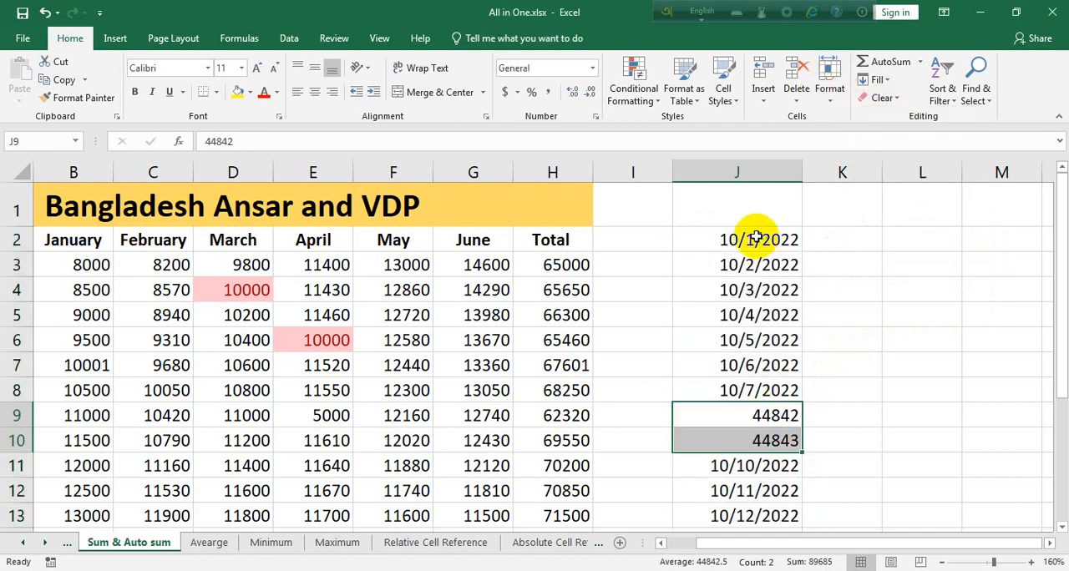
left_click_drag(756, 237, 794, 468)
key("ctrl+z")
key("ctrl+z")
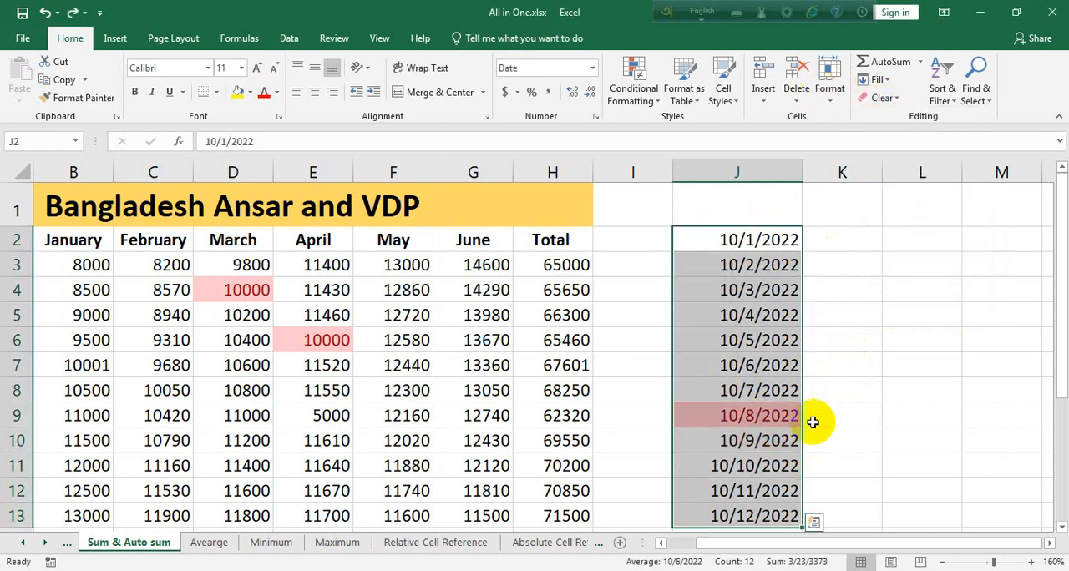
Try clearing the formats of cell J9 alone, and undo it.
left_click(771, 413)
left_click(885, 98)
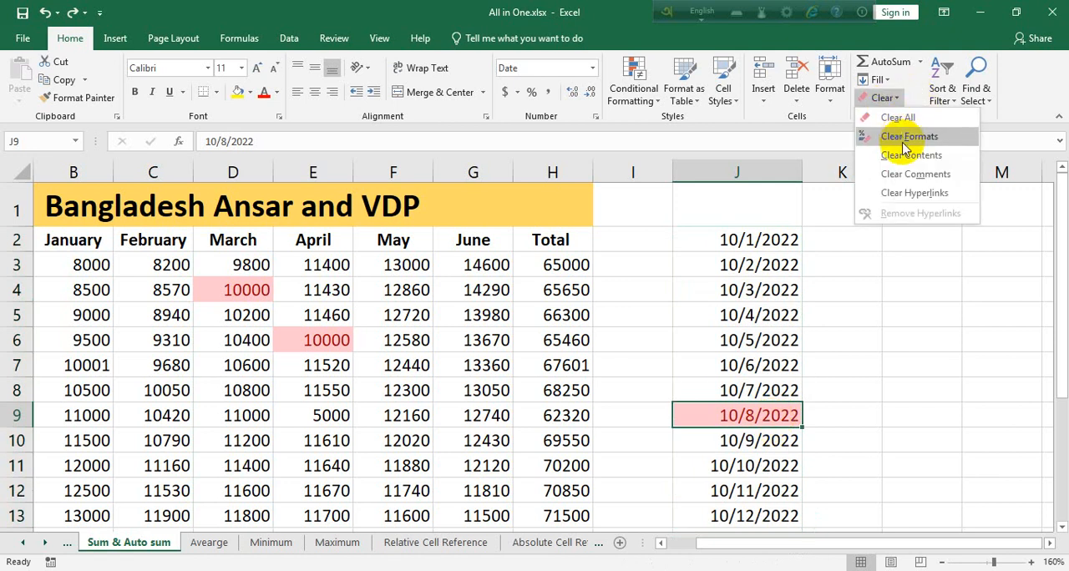
left_click(903, 139)
key("ctrl+z")
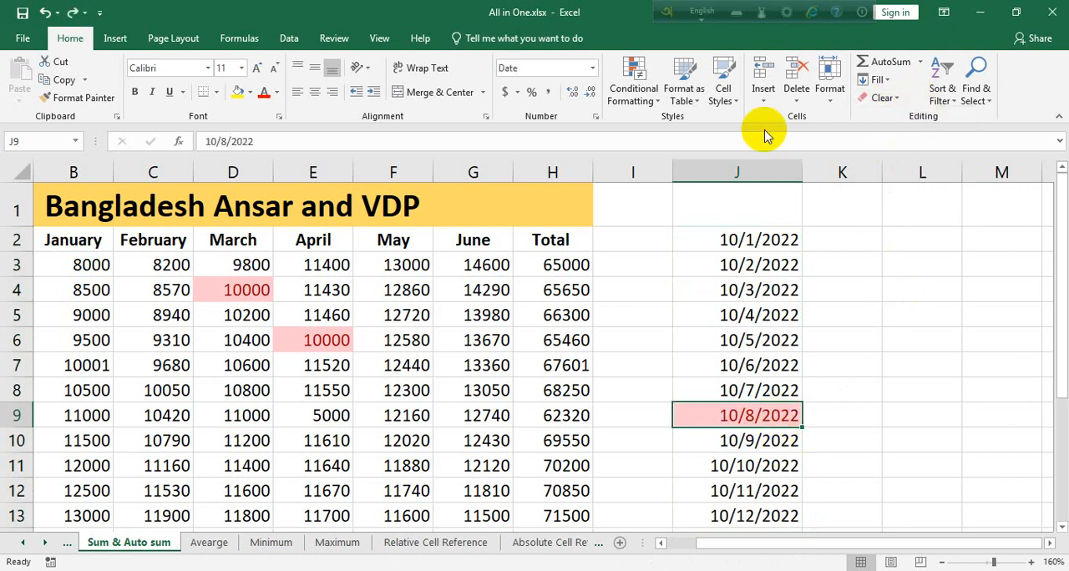
left_click(872, 98)
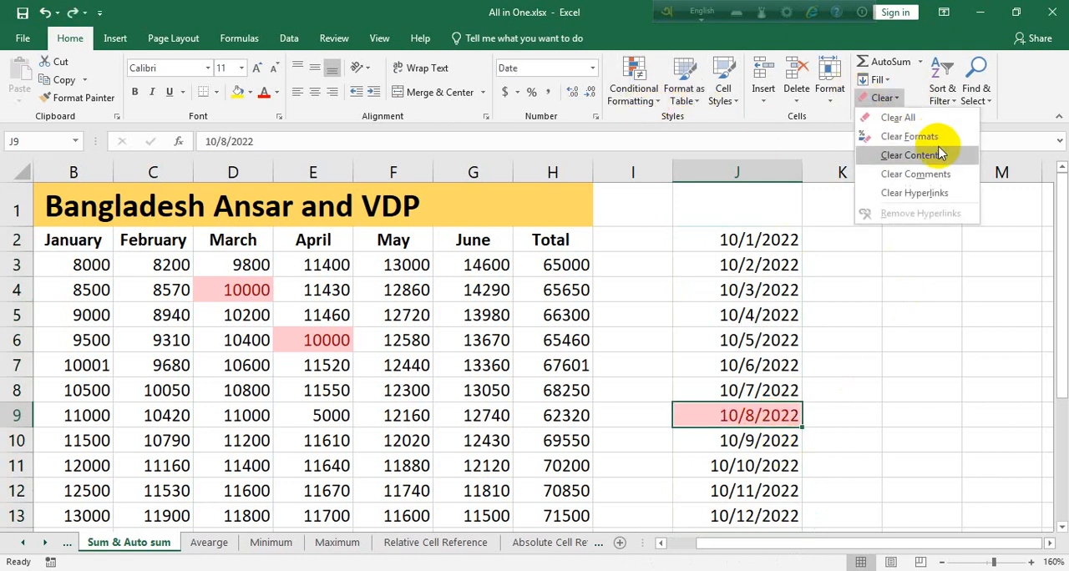
left_click(934, 174)
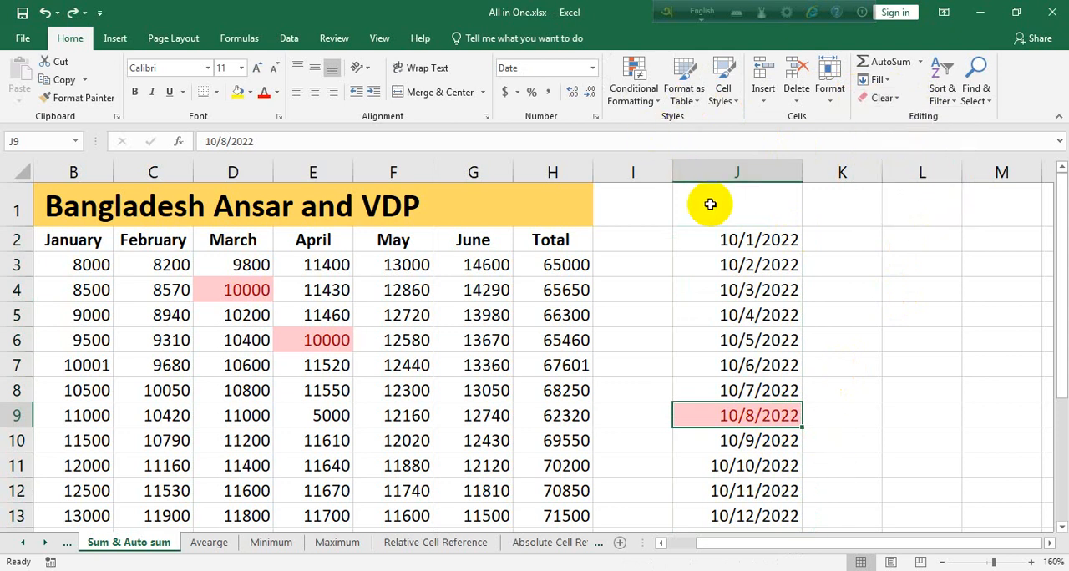
Try highlighting dates occurring last week in J2:J13 with Green Fill with Dark Green Text.
left_click_drag(714, 241, 752, 515)
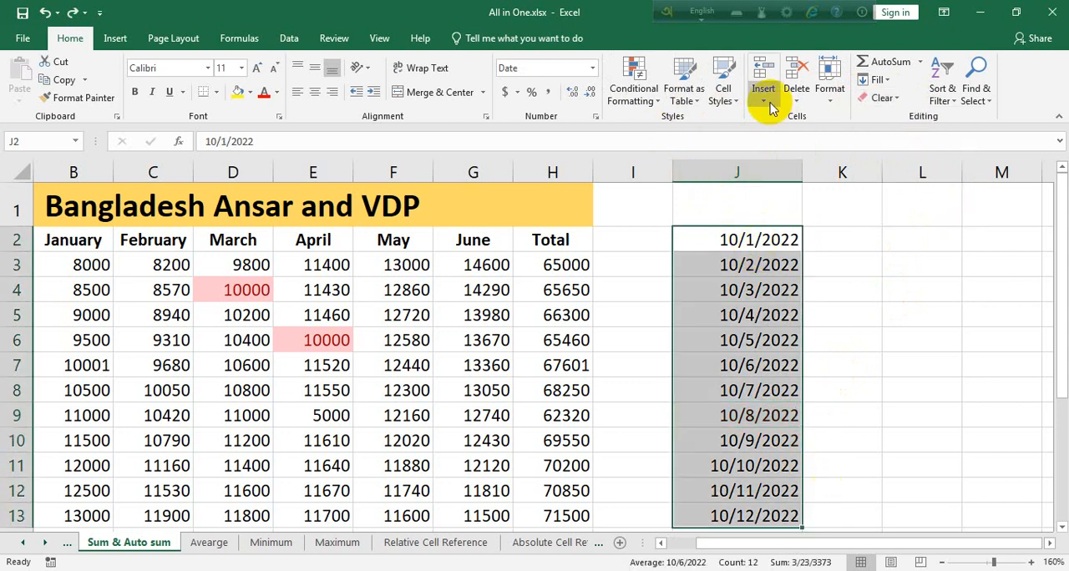
left_click(637, 93)
mouse_move(700, 128)
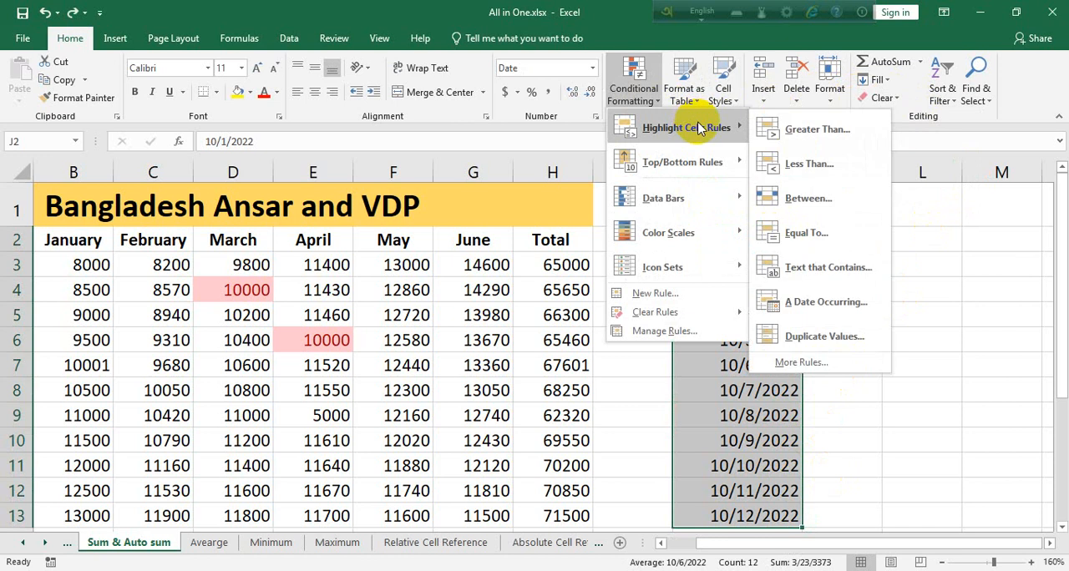
left_click(825, 302)
left_click(793, 277)
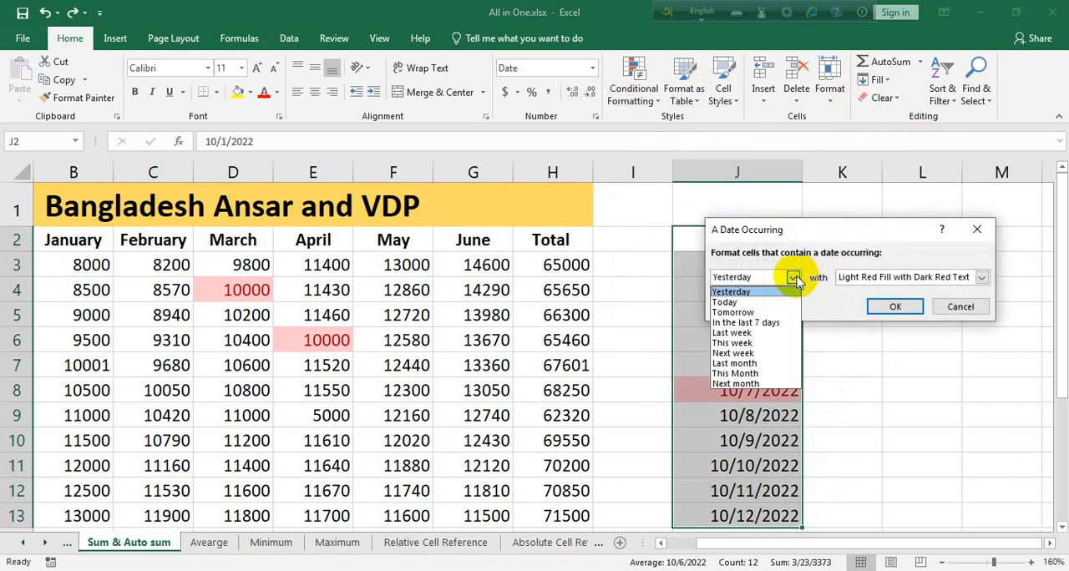
left_click(772, 334)
left_click(982, 278)
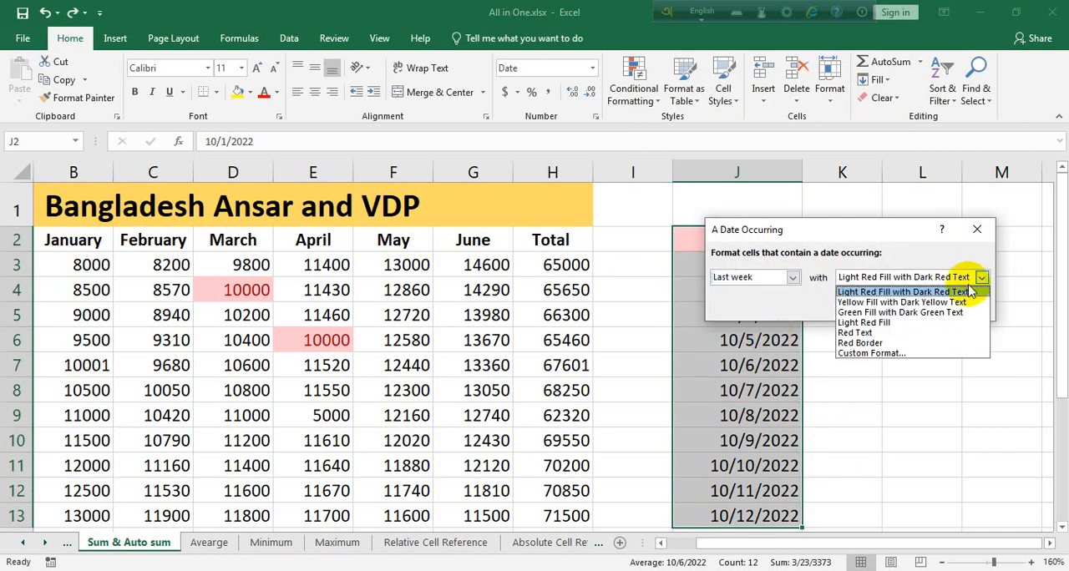
left_click(862, 314)
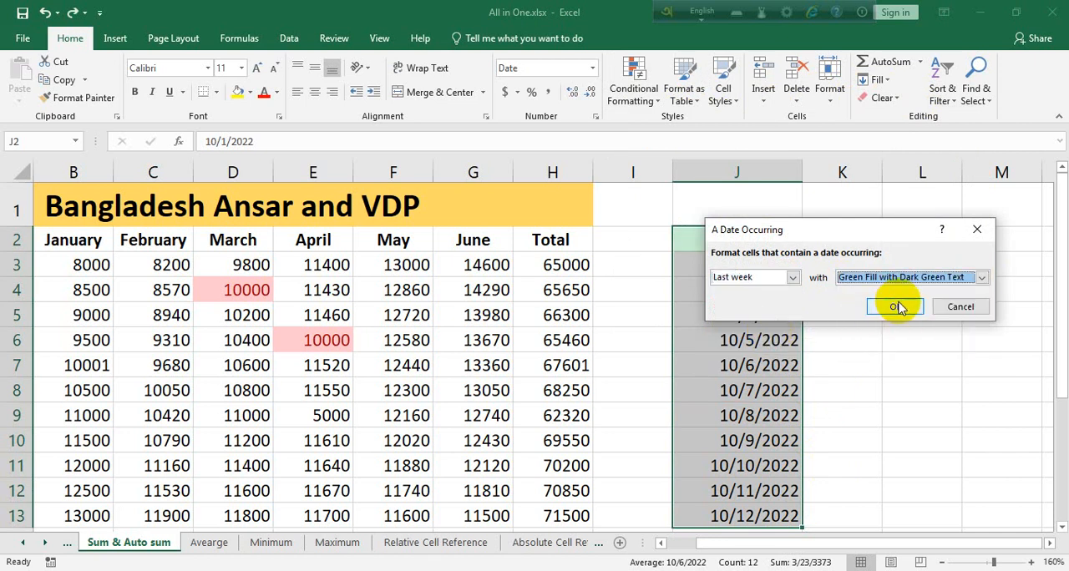
left_click(895, 306)
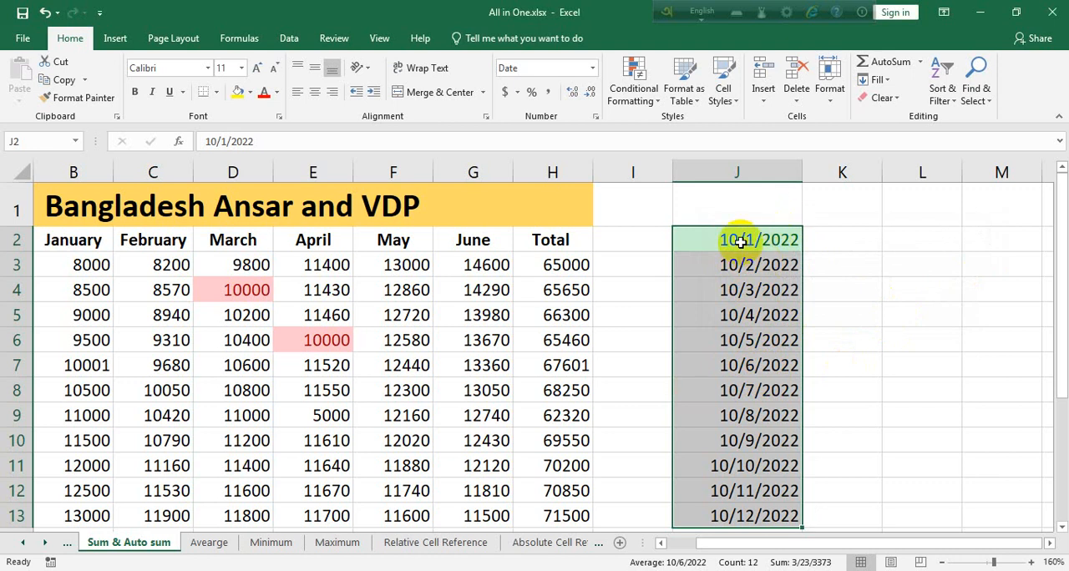
Highlight dates occurring next week across J2:J14 with Light Red Fill with Dark Red Text, and check the surrounding dates.
left_click_drag(742, 241, 775, 528)
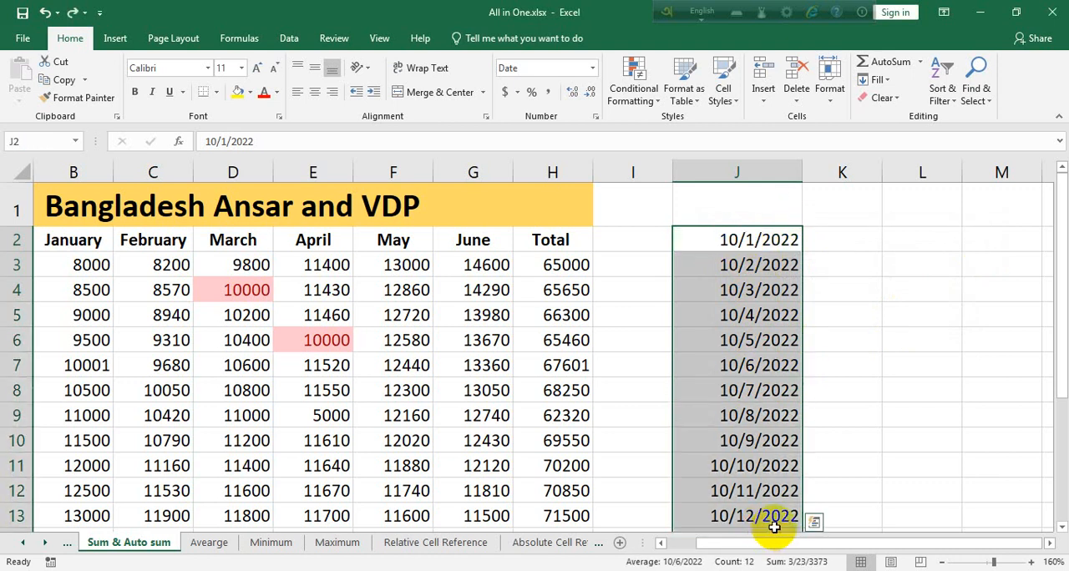
left_click(640, 98)
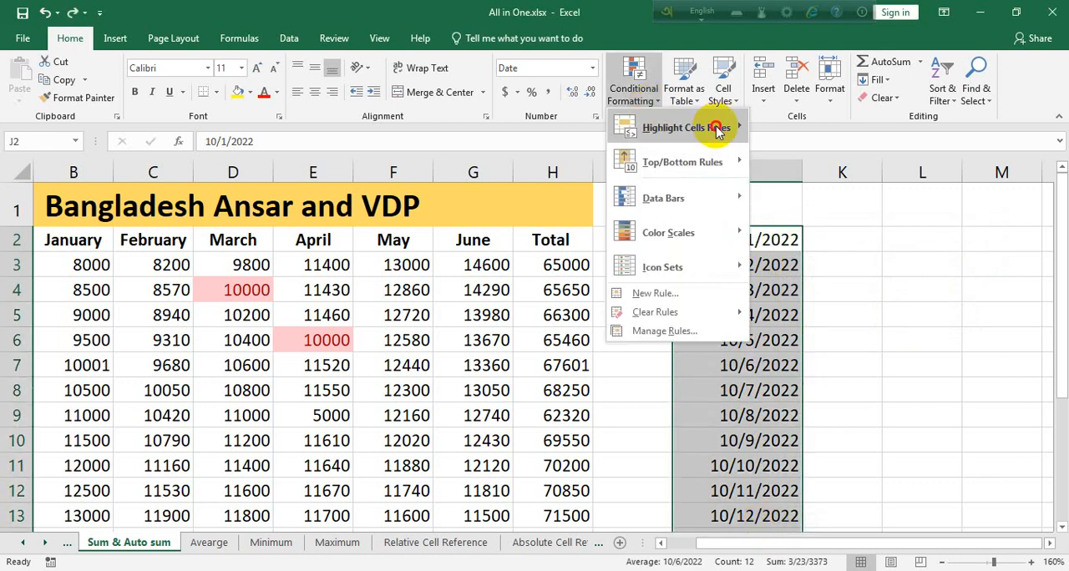
left_click(716, 129)
left_click(807, 304)
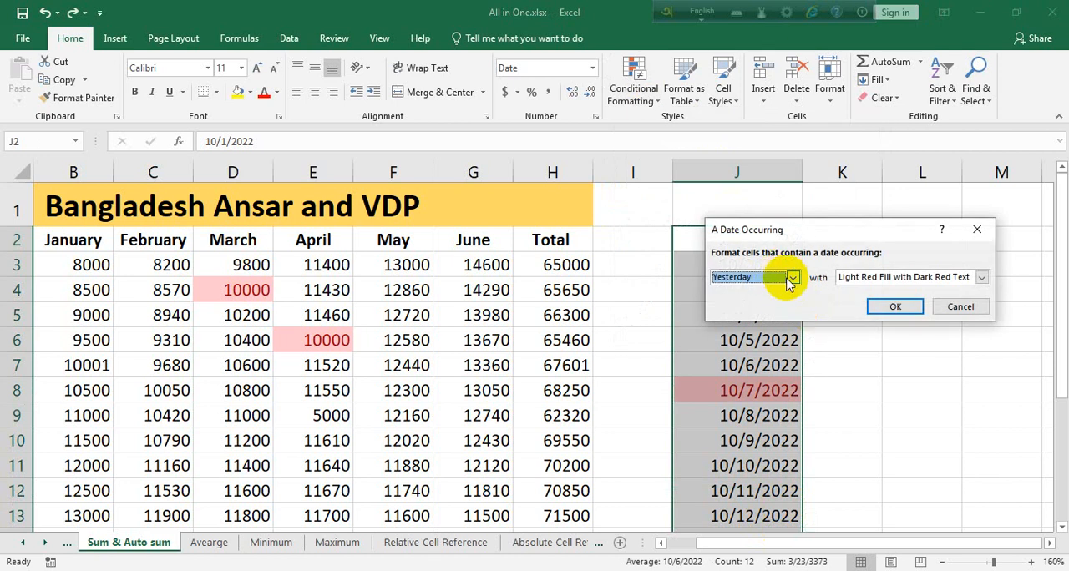
left_click(791, 277)
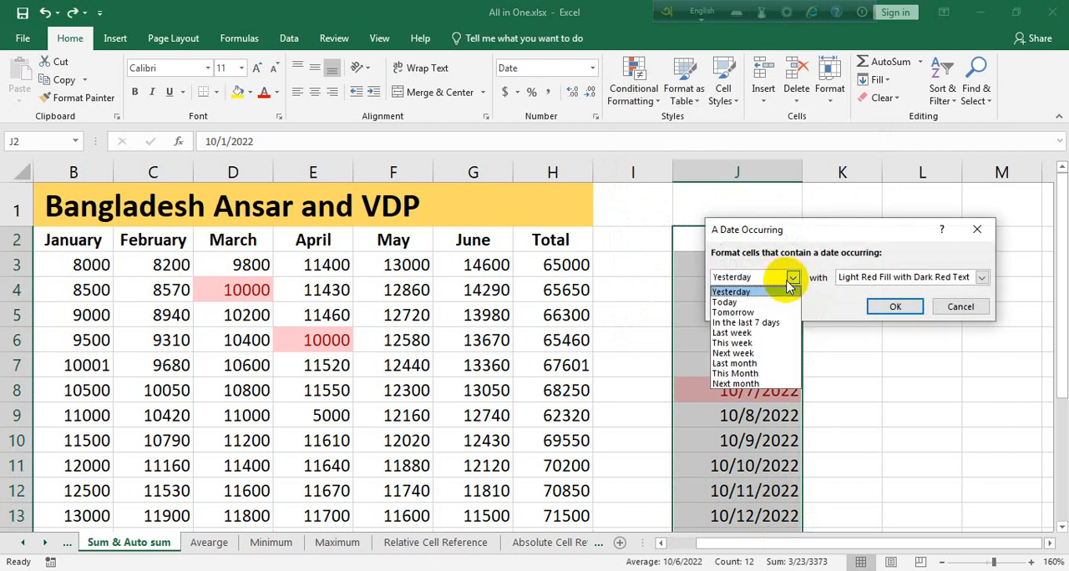
left_click(750, 354)
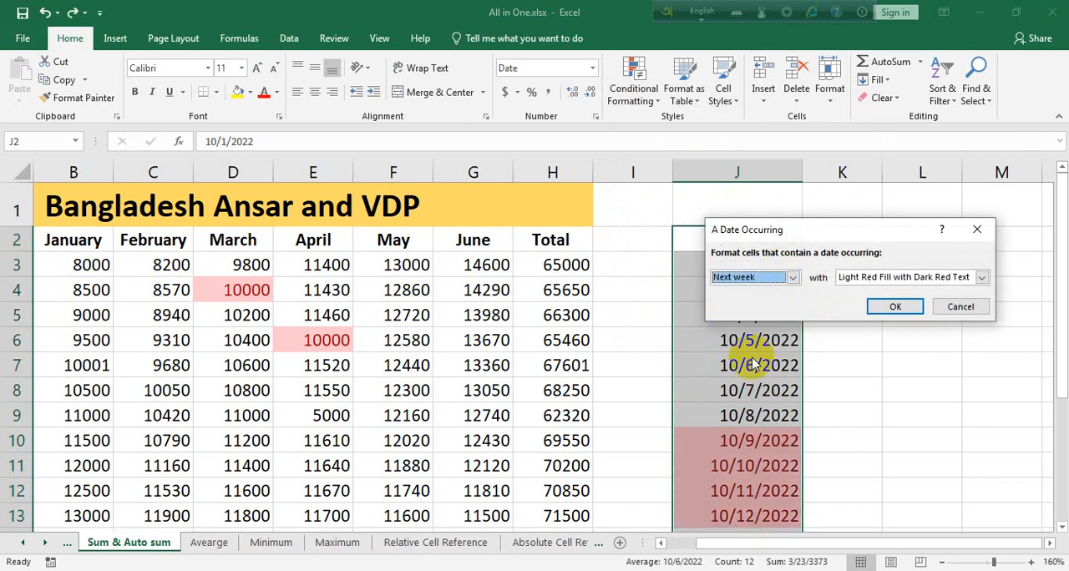
left_click(892, 306)
scroll(780, 405, "down", 3)
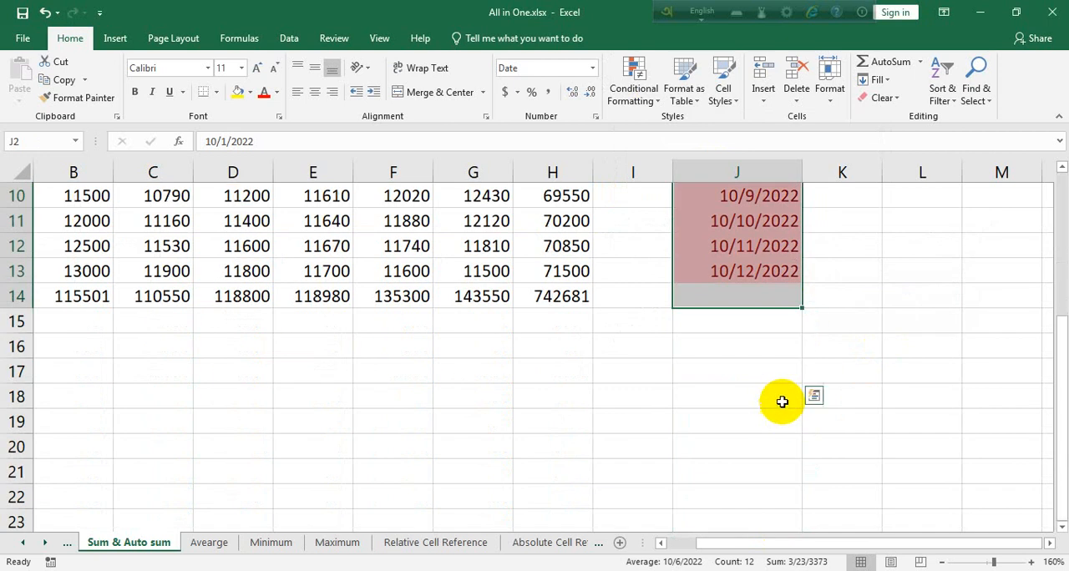
scroll(759, 246, "up", 1)
left_click(760, 246)
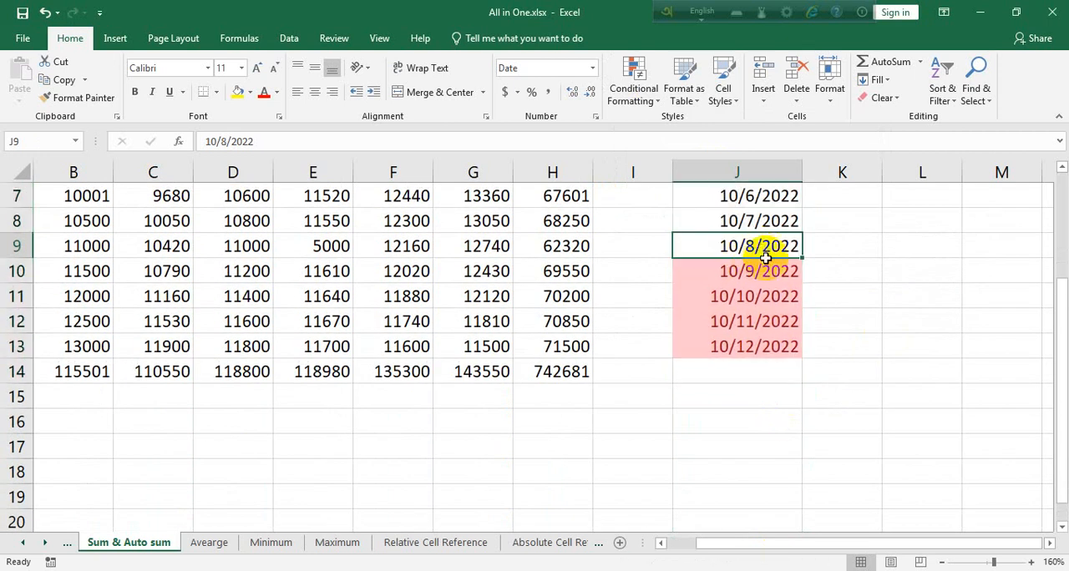
Extend the date series from J13 down to J19, and check the highlighted week in J10:J16.
left_click(758, 346)
left_click_drag(802, 358, 811, 499)
left_click(713, 448)
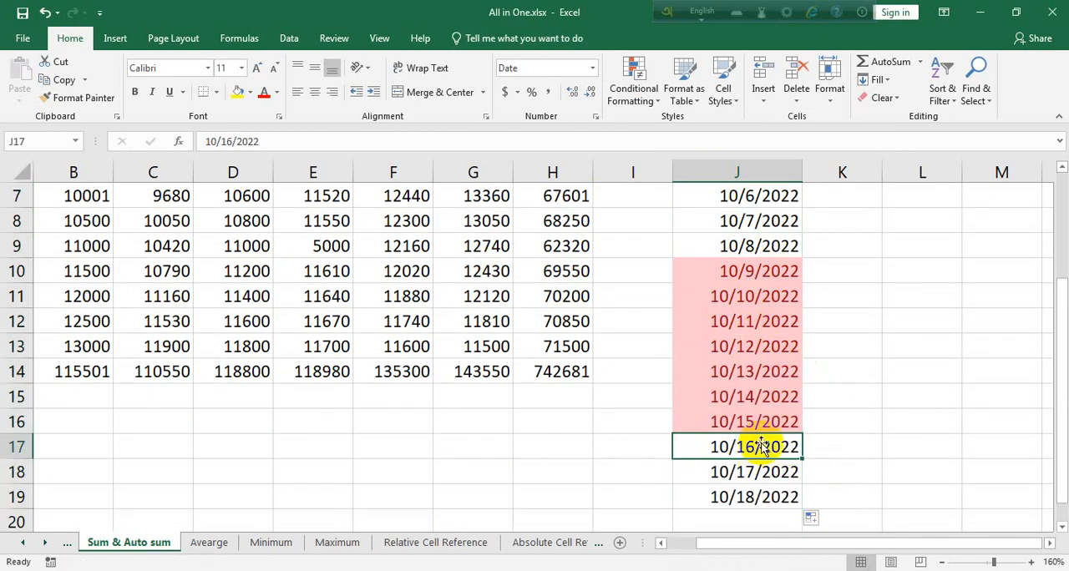
left_click_drag(696, 269, 723, 421)
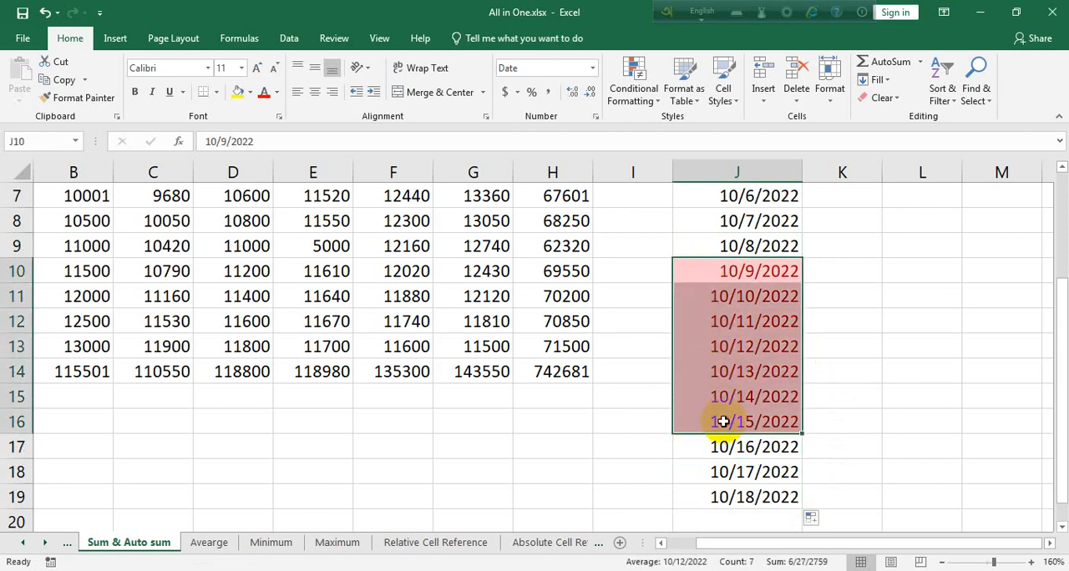
scroll(723, 422, "down", 1)
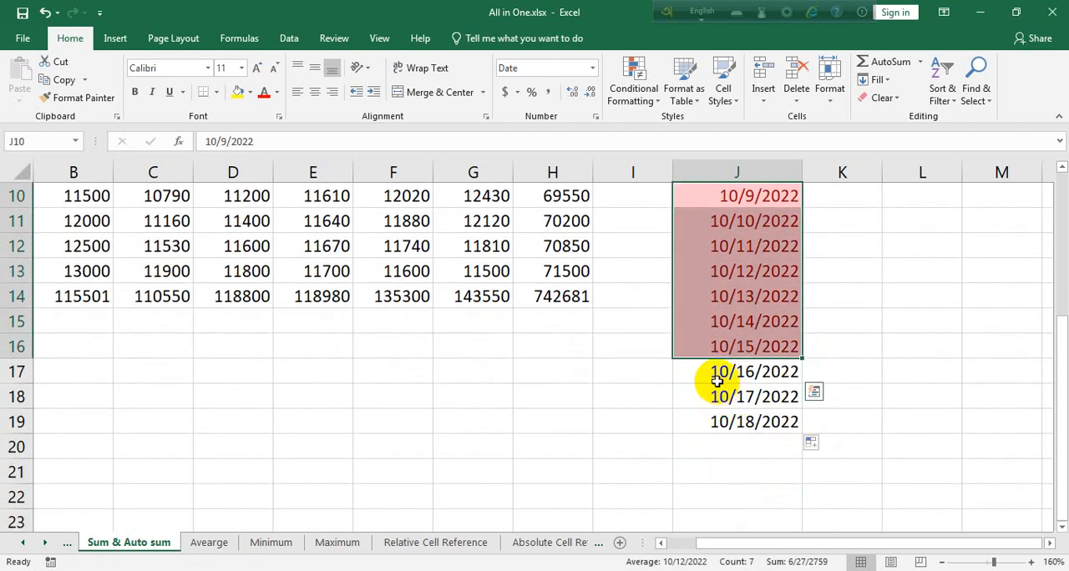
left_click(767, 202)
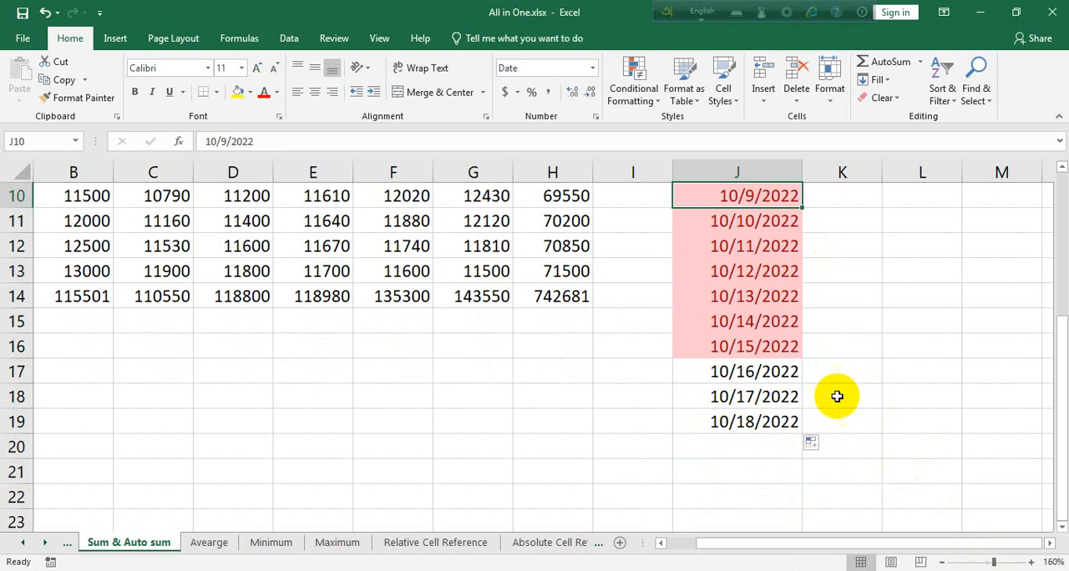
mouse_move(681, 127)
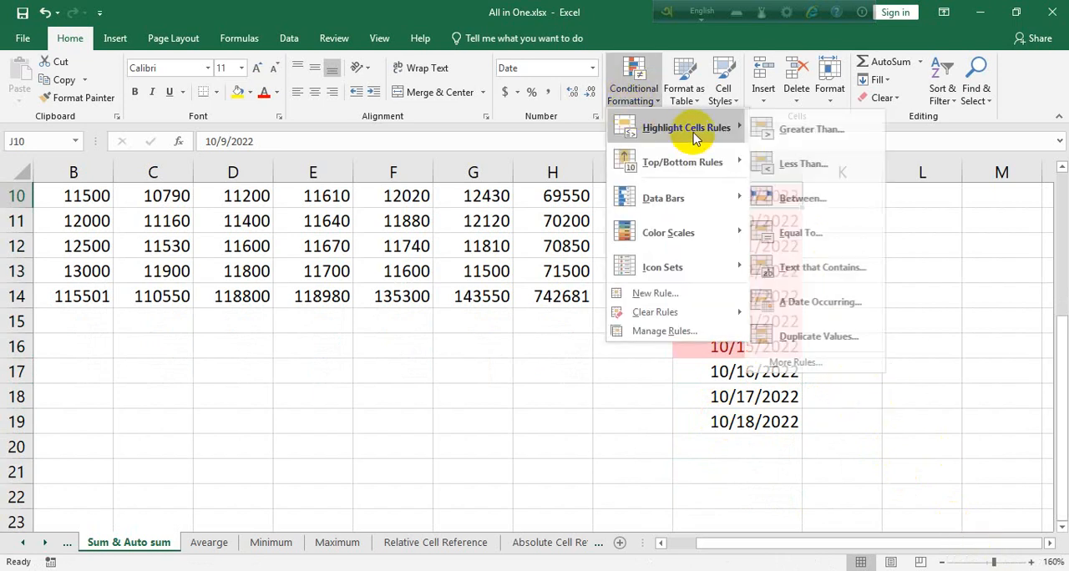
scroll(827, 460, "up", 3)
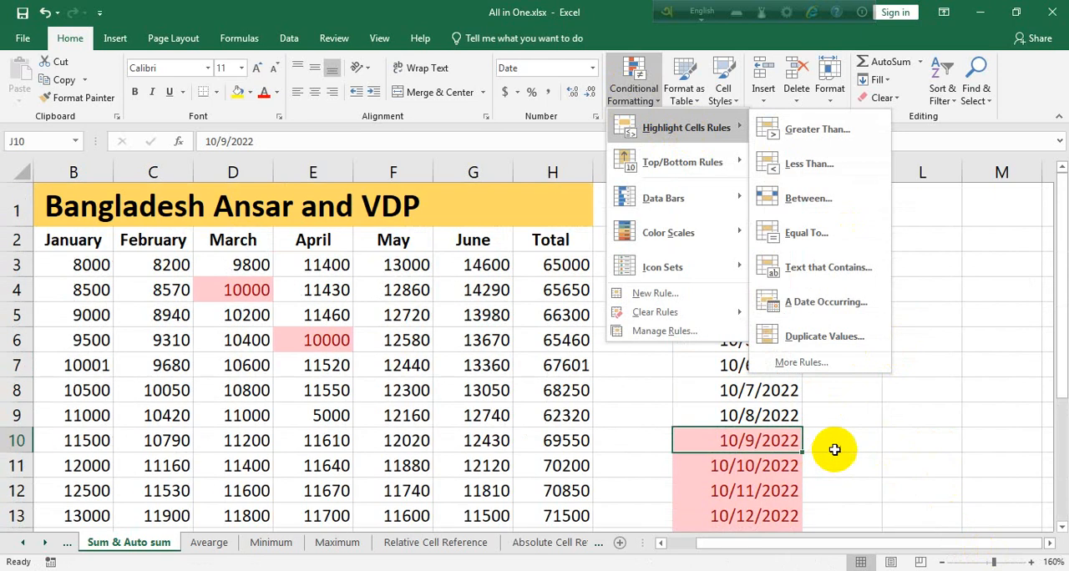
left_click(830, 446)
scroll(560, 394, "down", 2)
left_click_drag(562, 377, 1, 30)
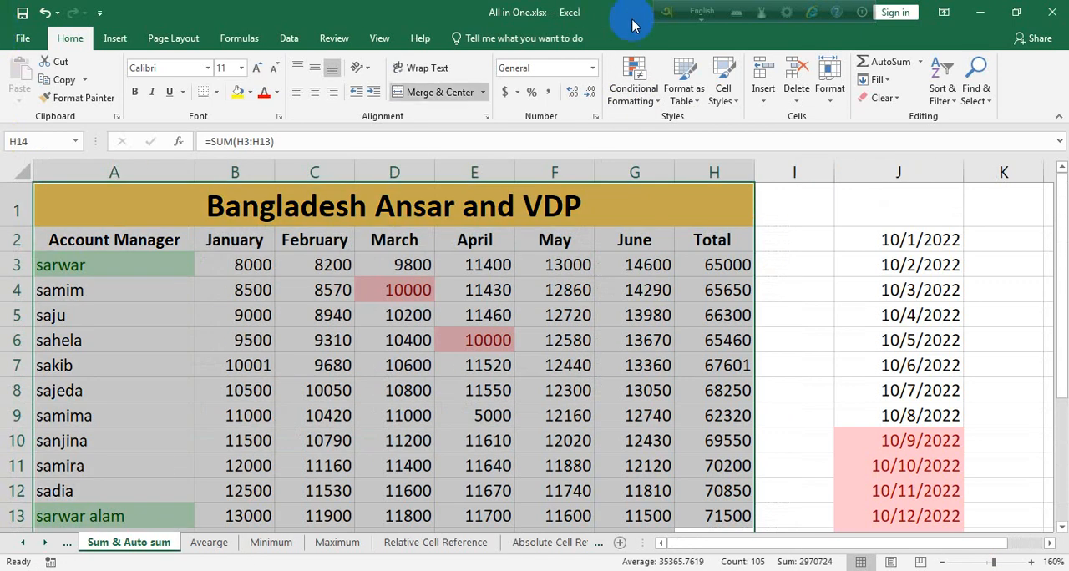
left_click(765, 99)
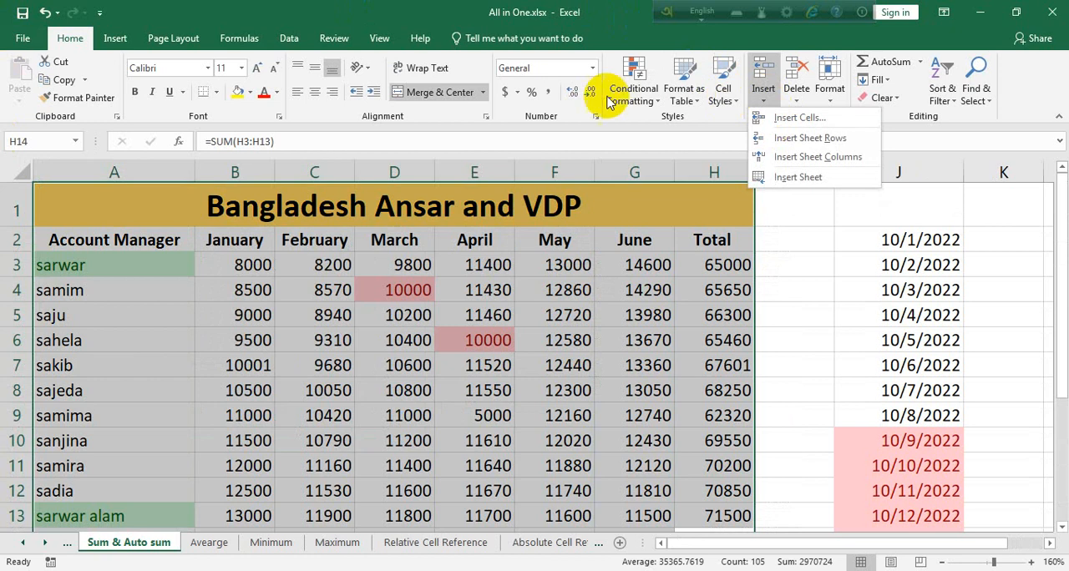
left_click(632, 87)
mouse_move(644, 128)
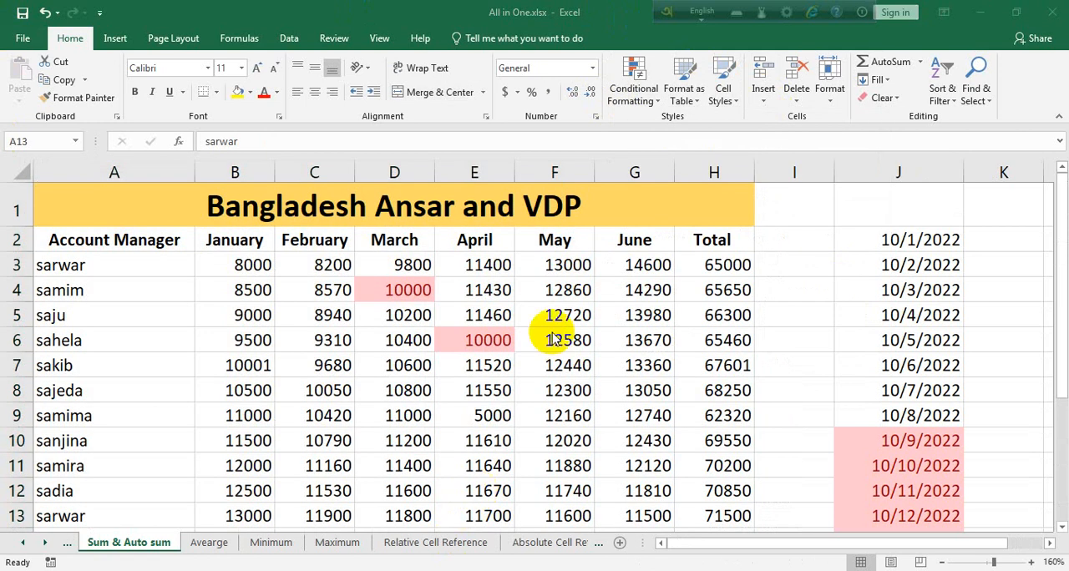
left_click(630, 108)
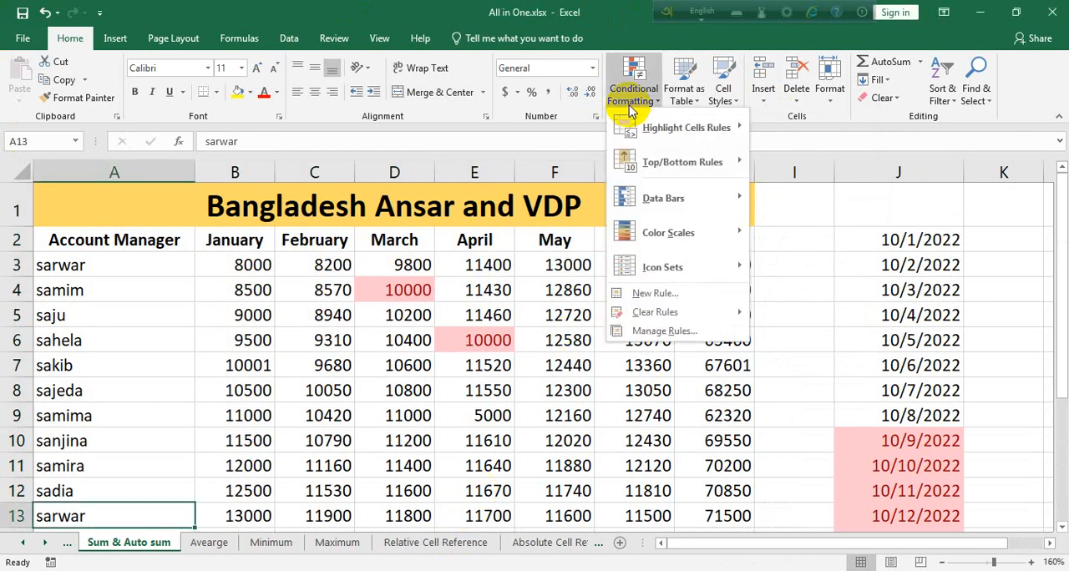
left_click(86, 248)
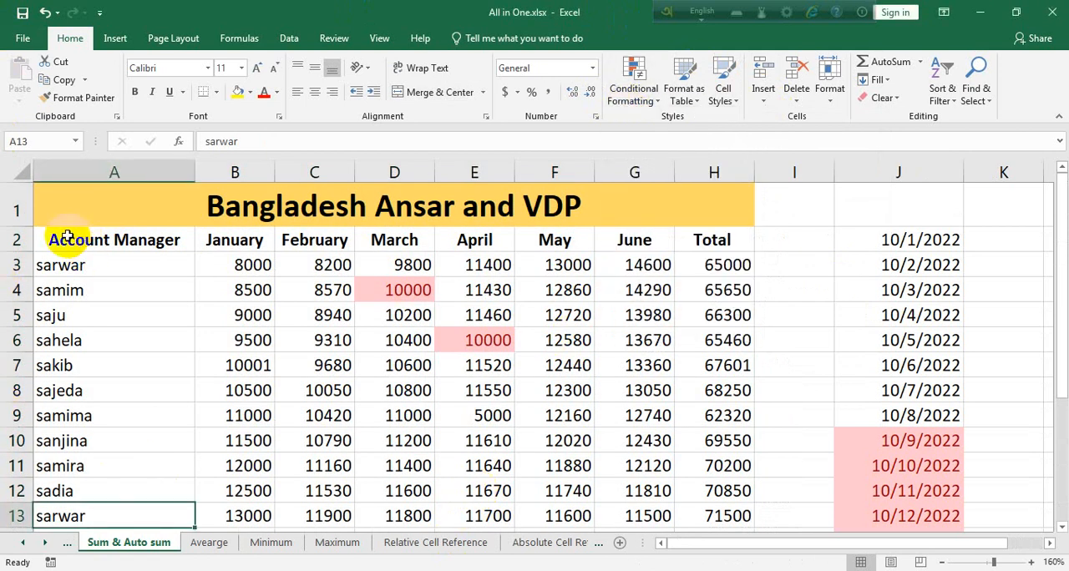
Highlight duplicate values in the table A2:H14 with Light Red Fill with Dark Red Text.
left_click_drag(61, 230, 740, 473)
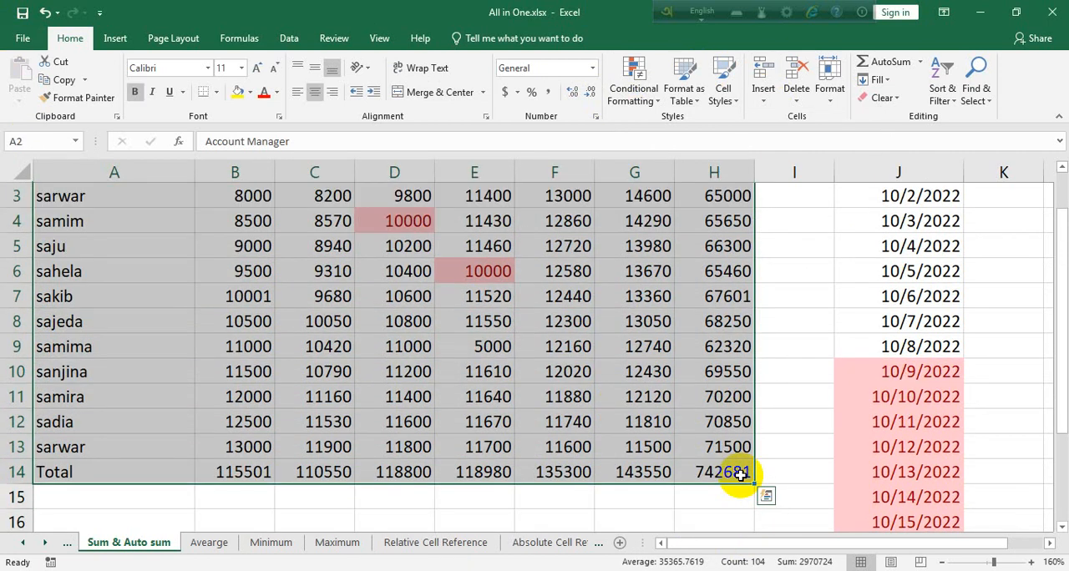
left_click(644, 100)
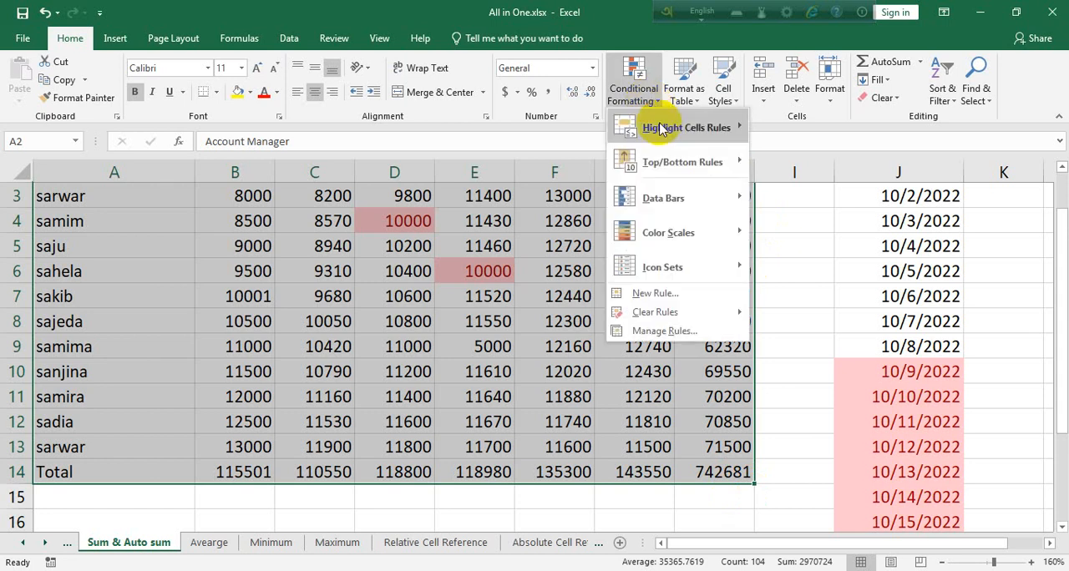
mouse_move(661, 127)
left_click(797, 339)
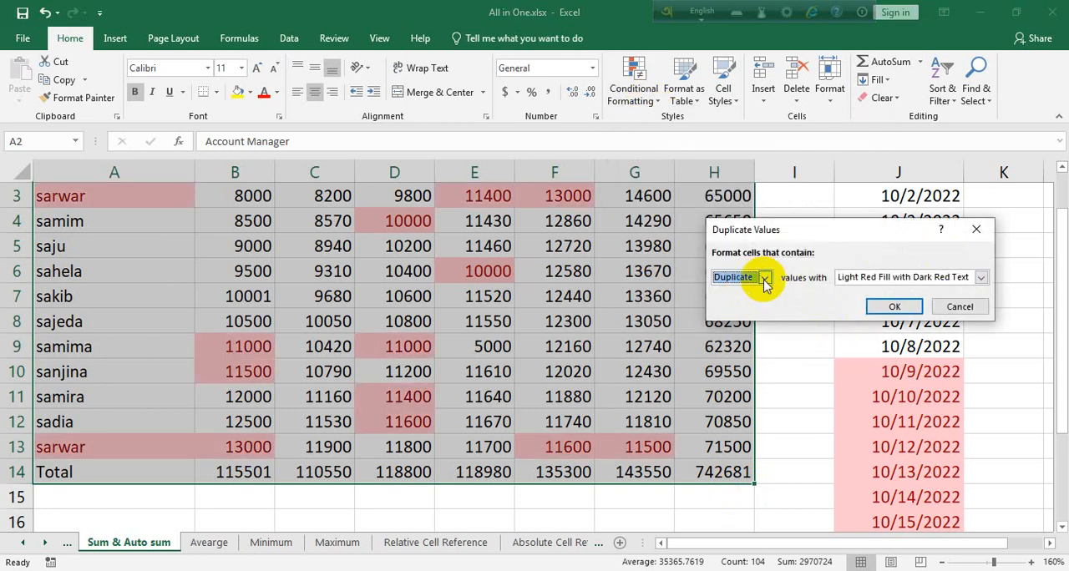
left_click(892, 311)
Examine the highlighted duplicates in the table, comparing B9 with D9 and B10 with G13.
scroll(649, 329, "up", 1)
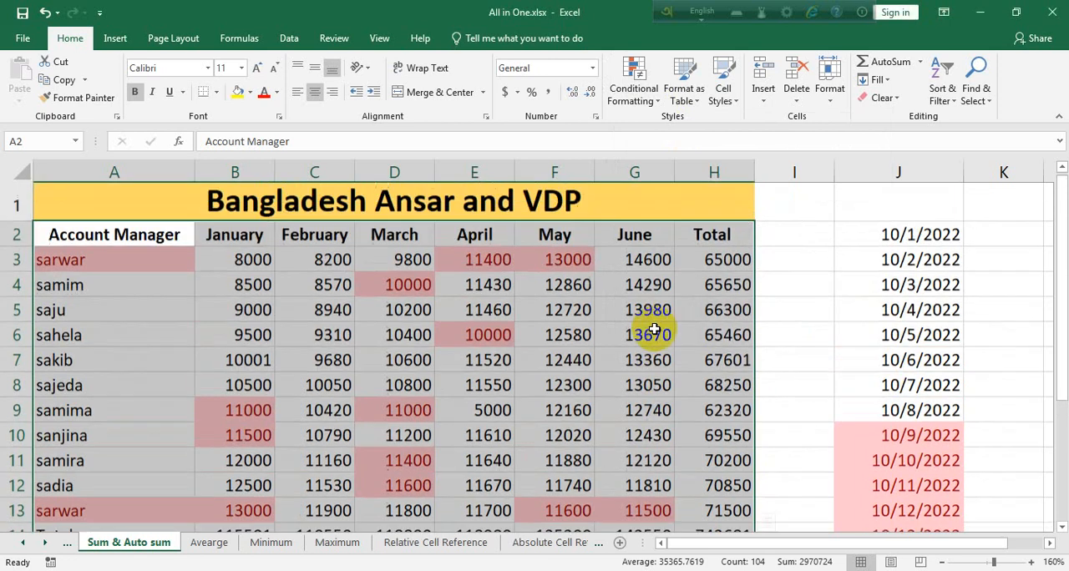
left_click(522, 330)
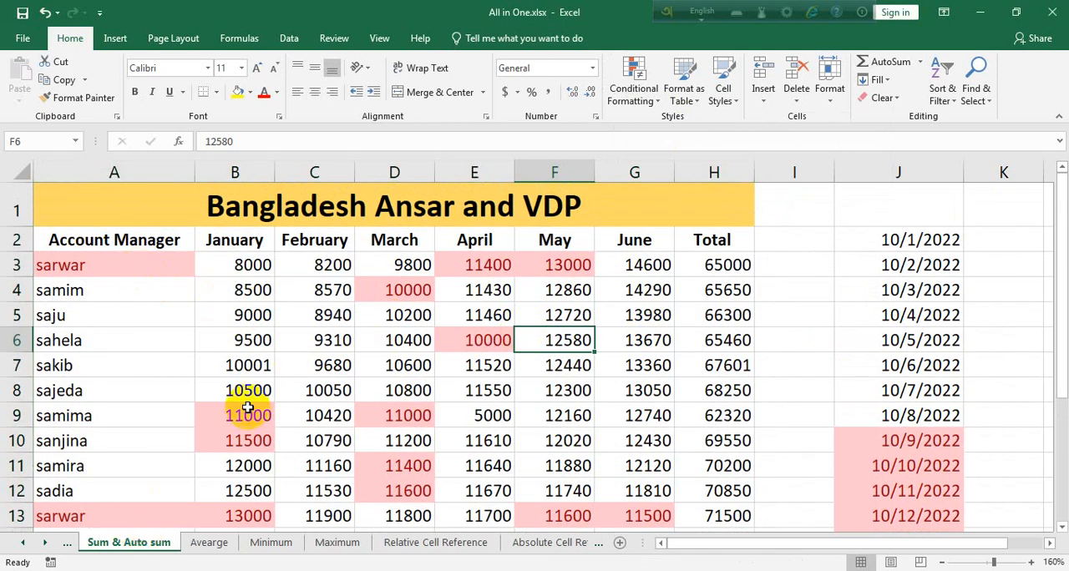
scroll(248, 400, "down", 1)
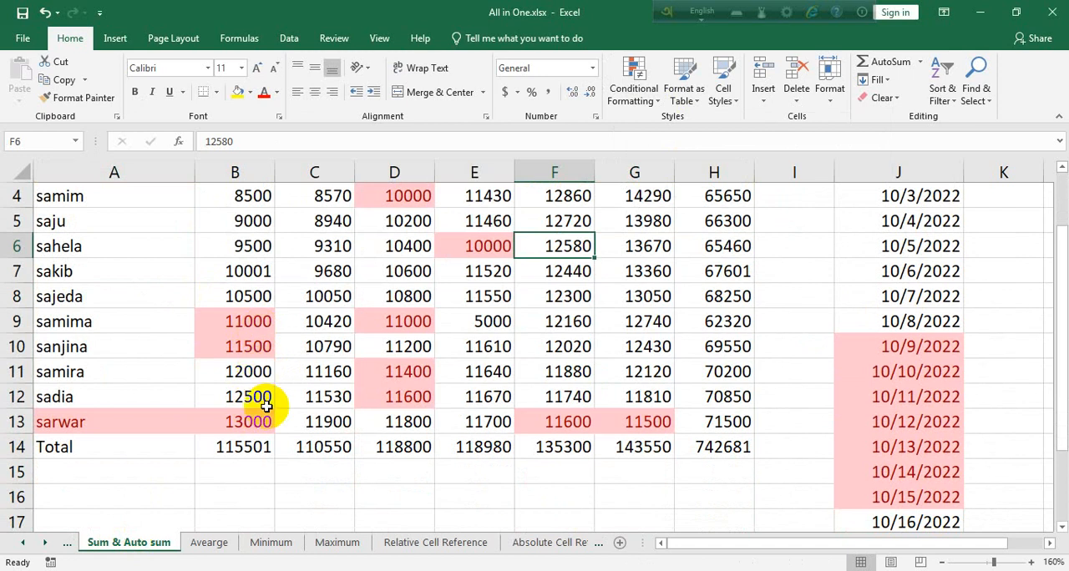
left_click(248, 324)
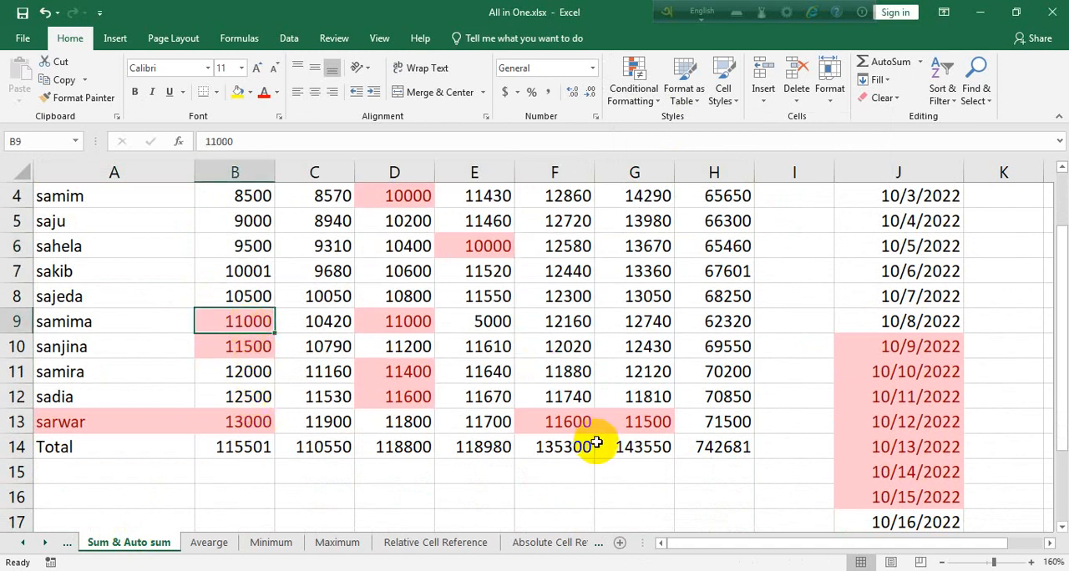
left_click(409, 322)
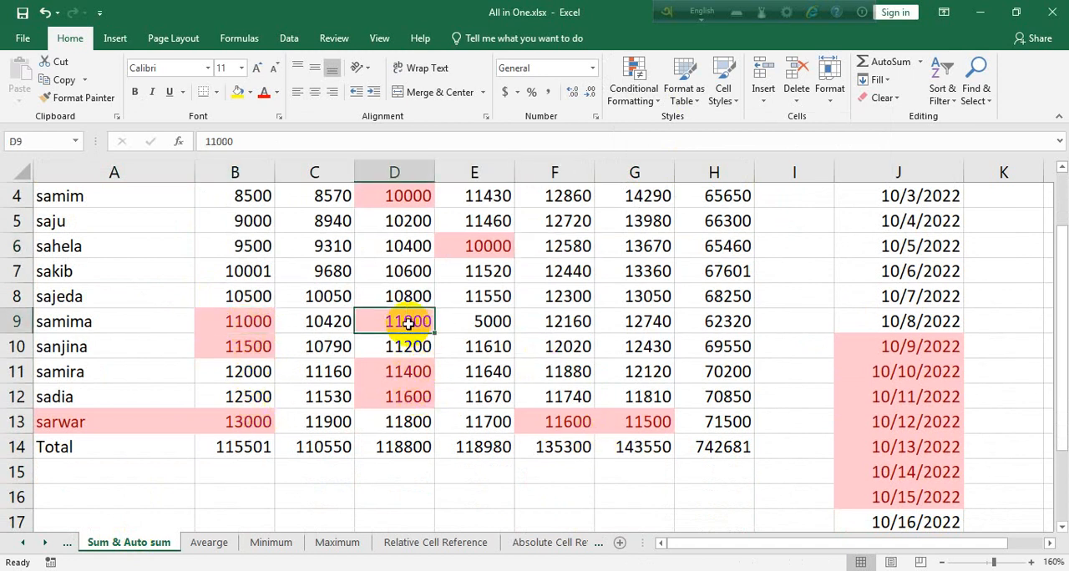
left_click(267, 354)
left_click(651, 422)
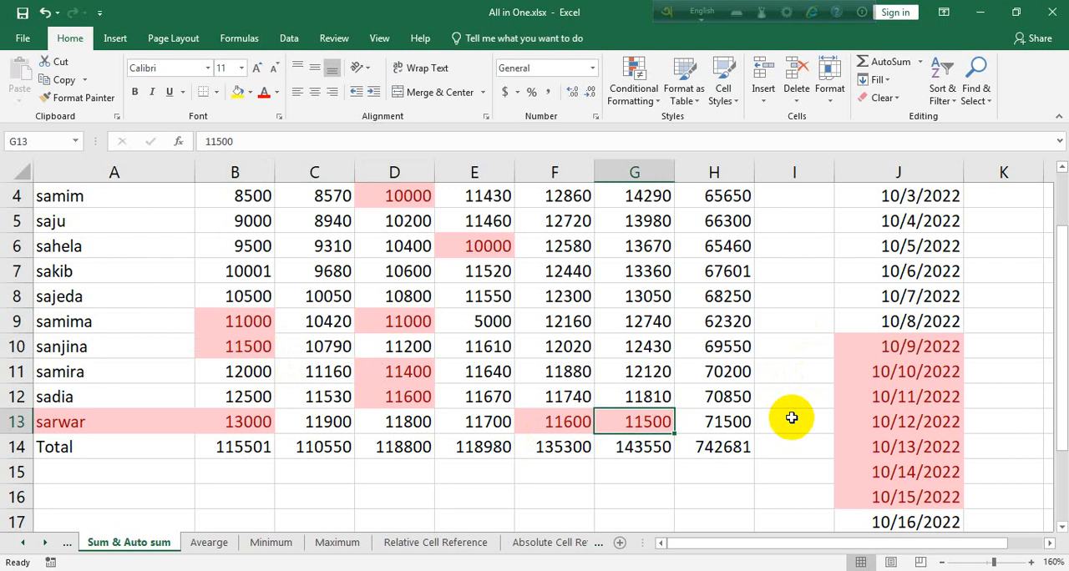
Select the whole table including its title, A1:H14.
left_click(706, 445)
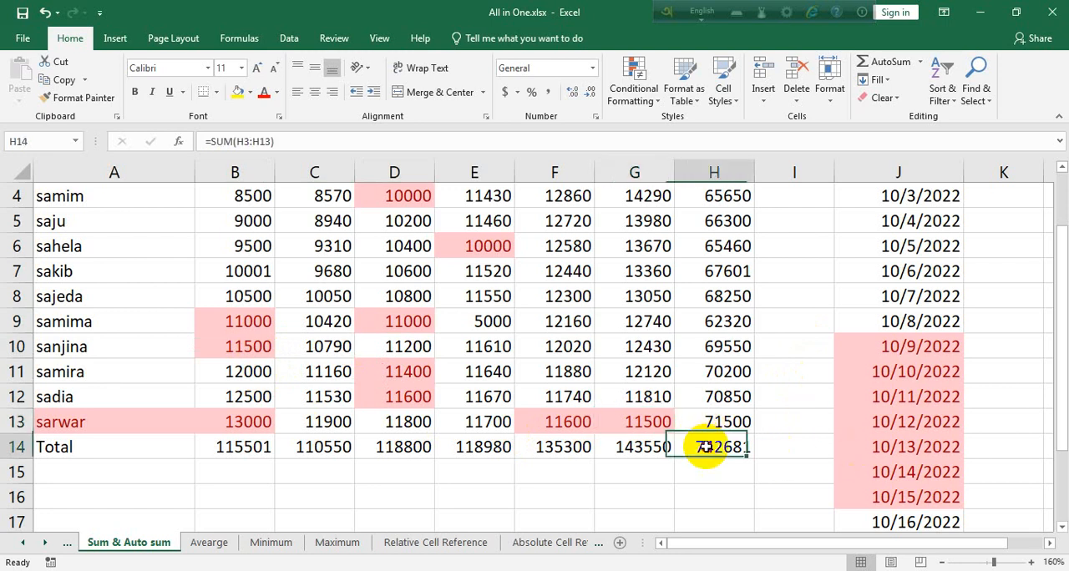
left_click_drag(733, 448, 4, 122)
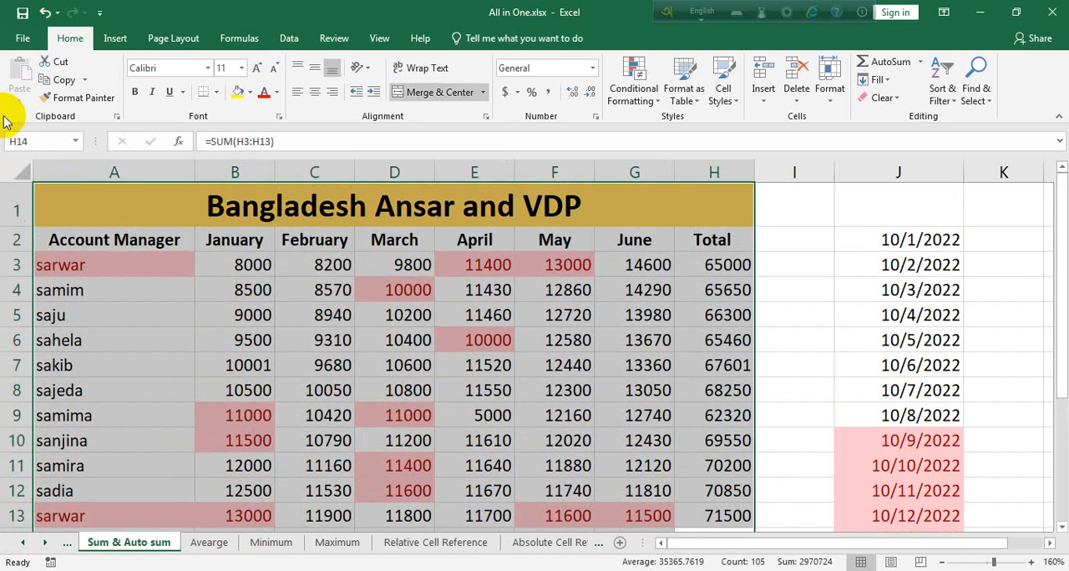
left_click(632, 94)
mouse_move(679, 136)
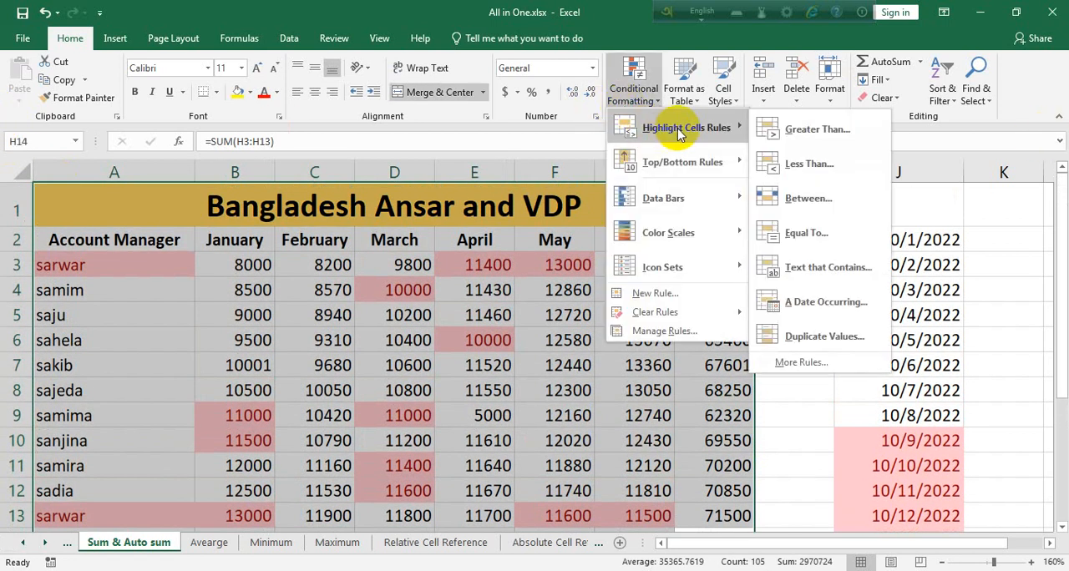
mouse_move(692, 162)
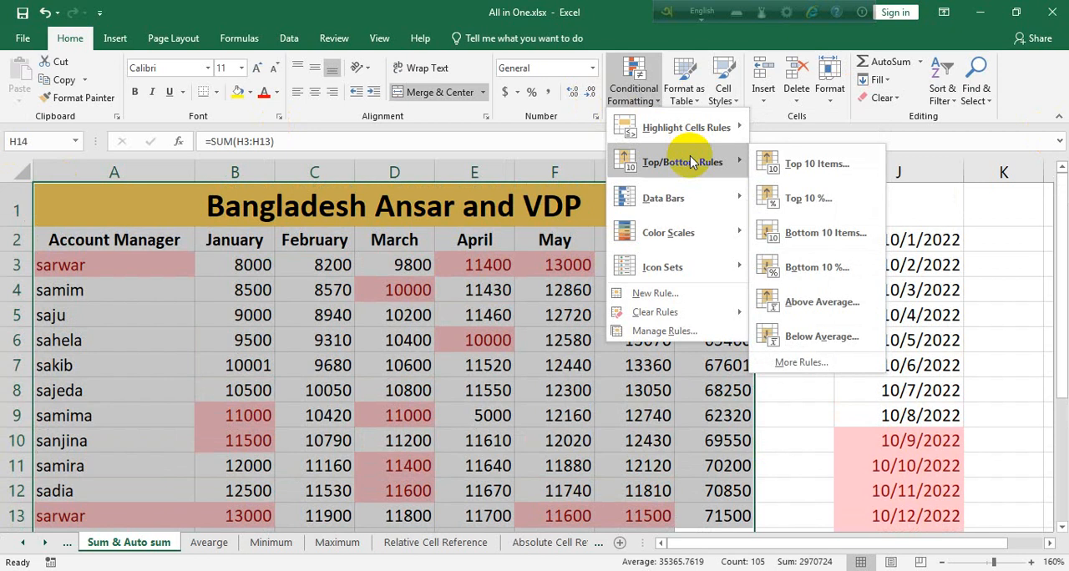
left_click(830, 164)
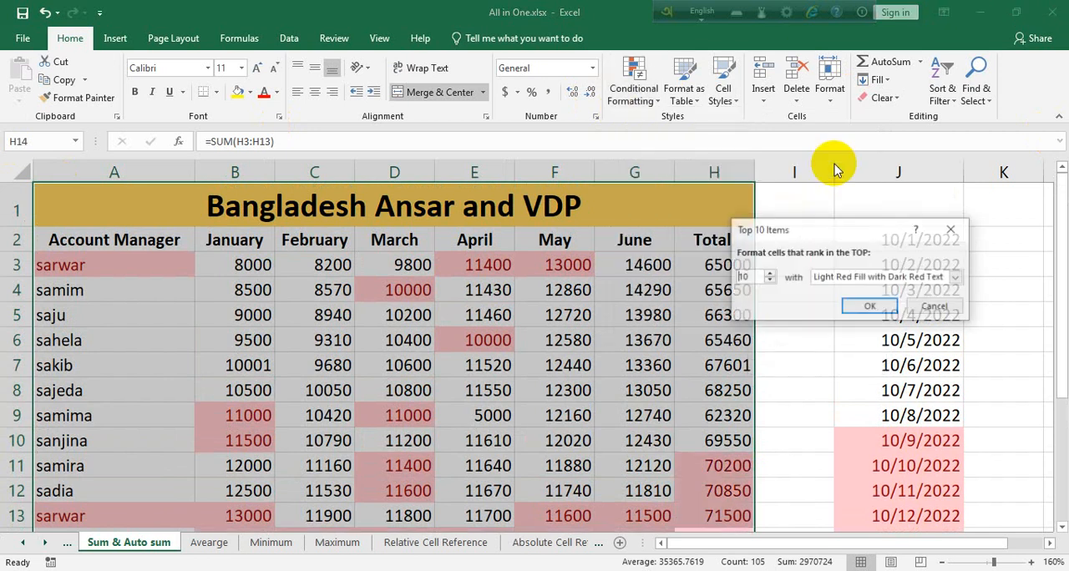
left_click_drag(747, 276, 718, 270)
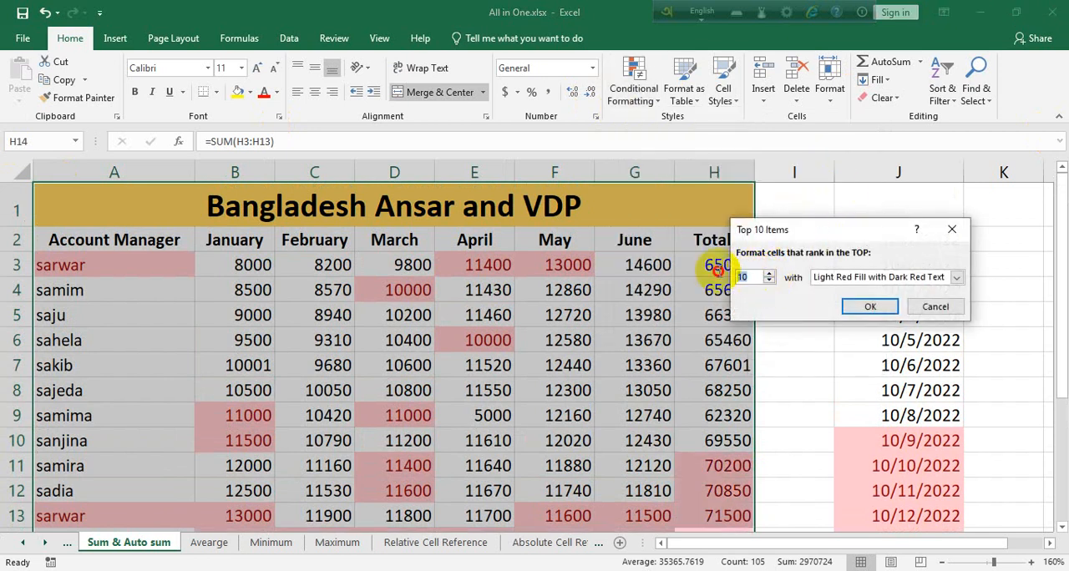
left_click(953, 233)
Clear all formatting from the table A1:H14 while keeping its contents.
scroll(671, 371, "down", 1)
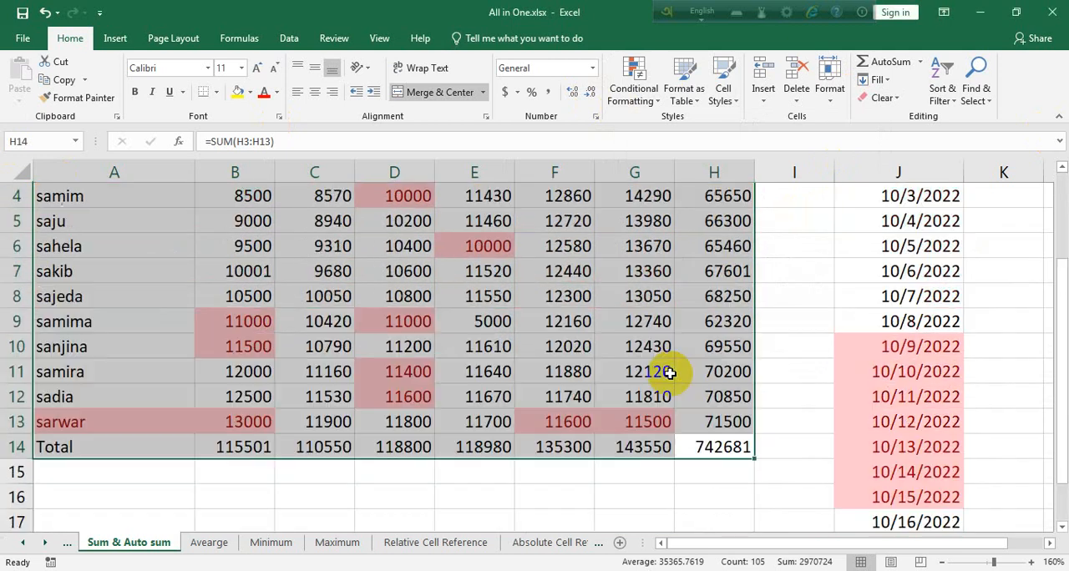
left_click(880, 98)
left_click(919, 136)
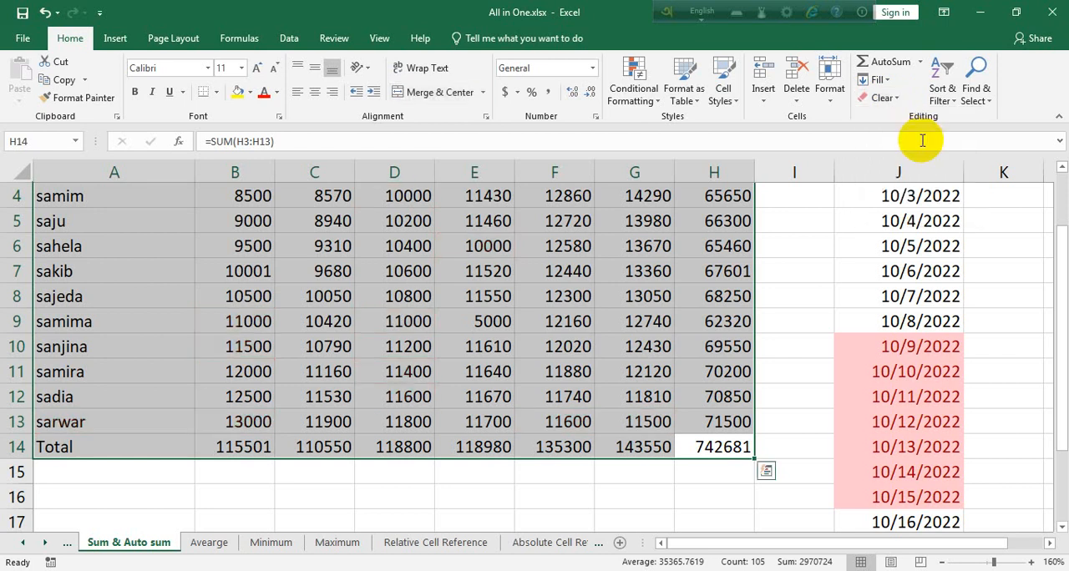
Try highlighting the top 10 items in B3:H14 with Light Red Fill with Dark Red Text, and undo the rule.
scroll(690, 445, "up", 1)
left_click_drag(252, 245, 742, 467)
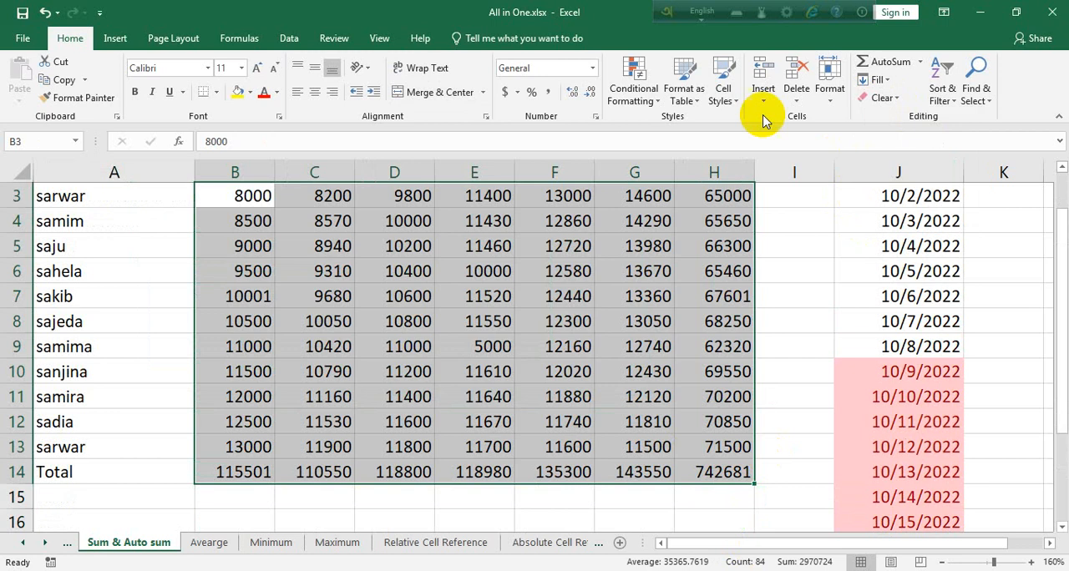
left_click(634, 93)
left_click(715, 161)
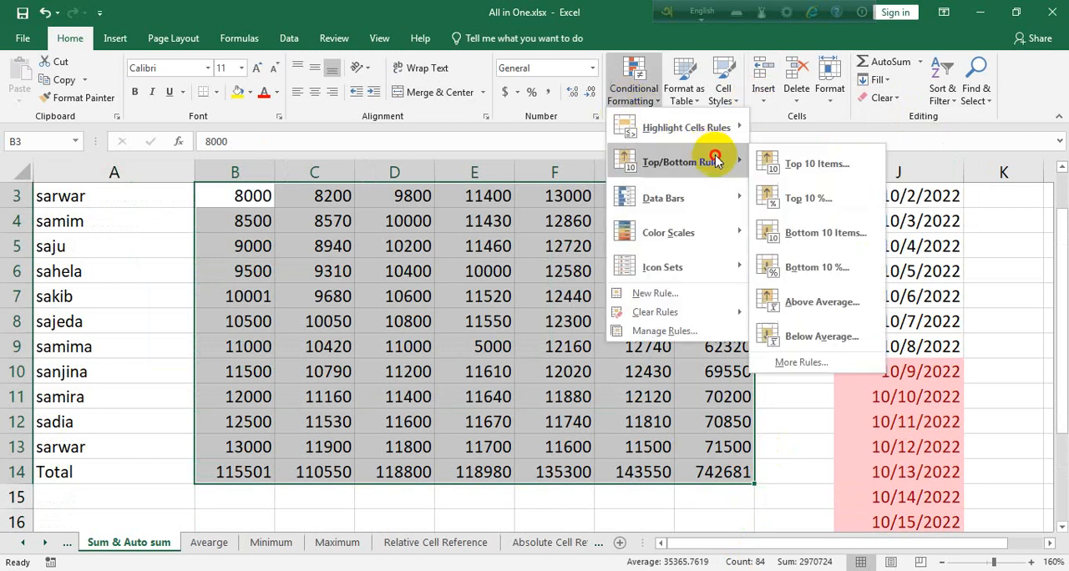
left_click(817, 165)
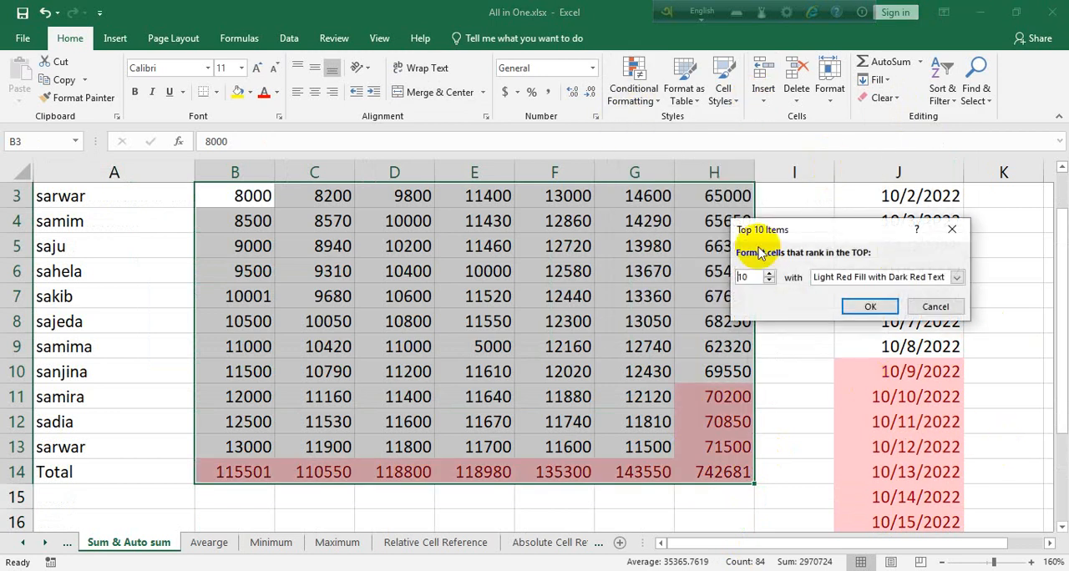
left_click_drag(759, 279, 724, 278)
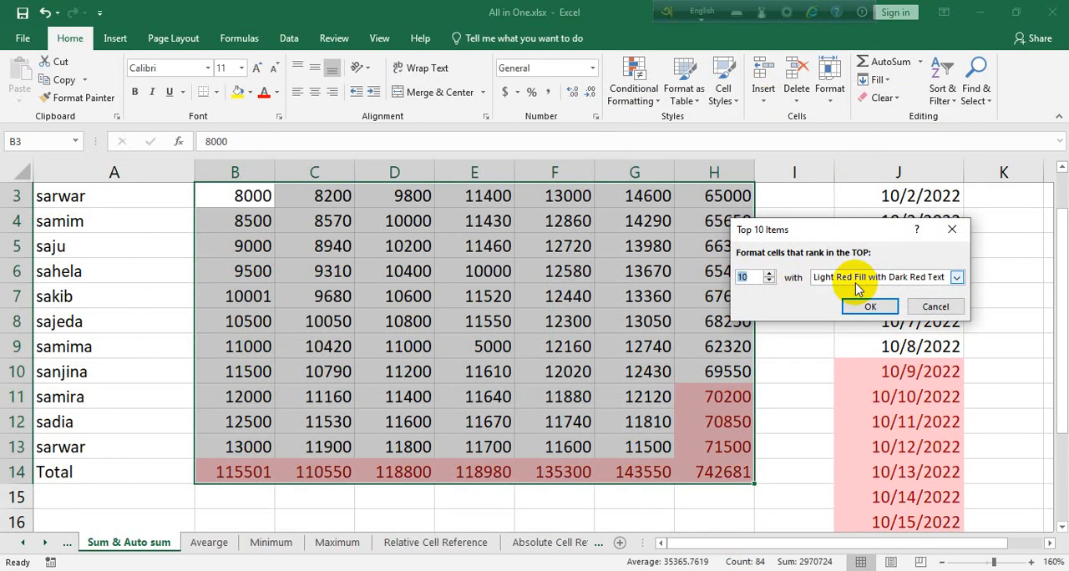
left_click(870, 306)
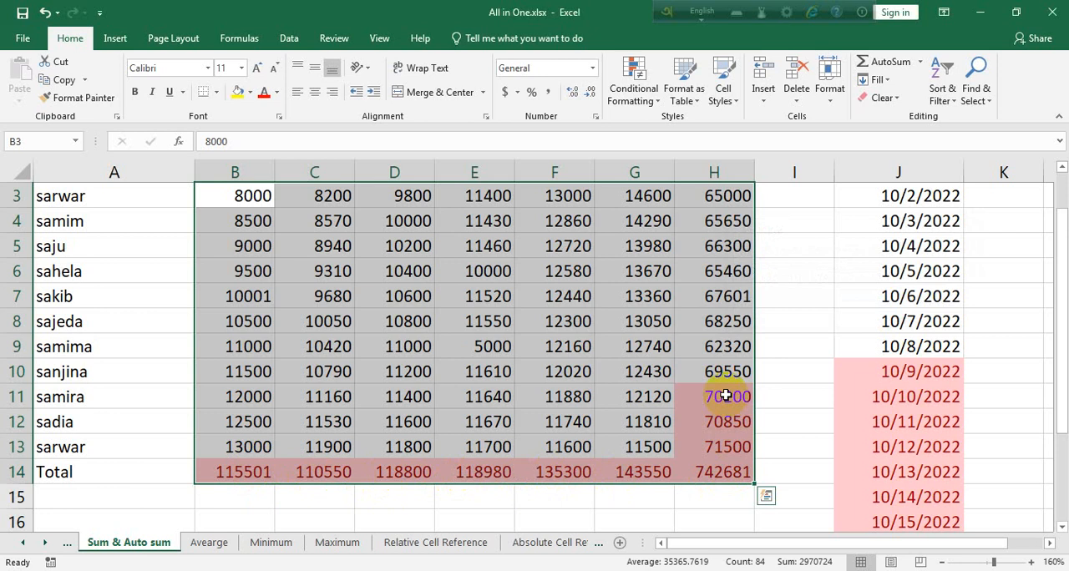
key("ctrl+z")
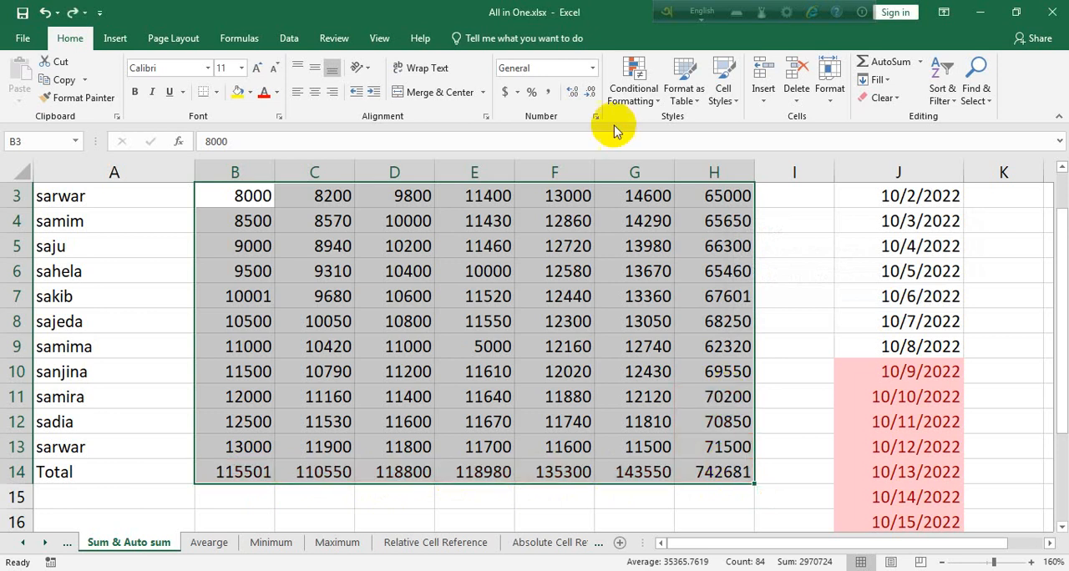
Highlight the top 50% of values in B3:H14 with Light Red Fill with Dark Red Text.
left_click(631, 80)
mouse_move(693, 163)
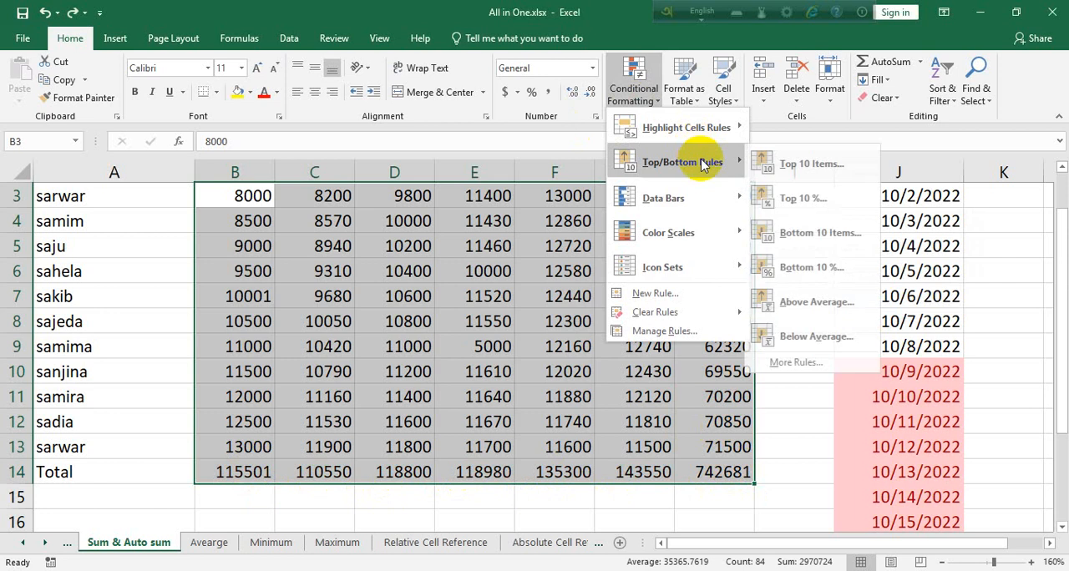
left_click(807, 198)
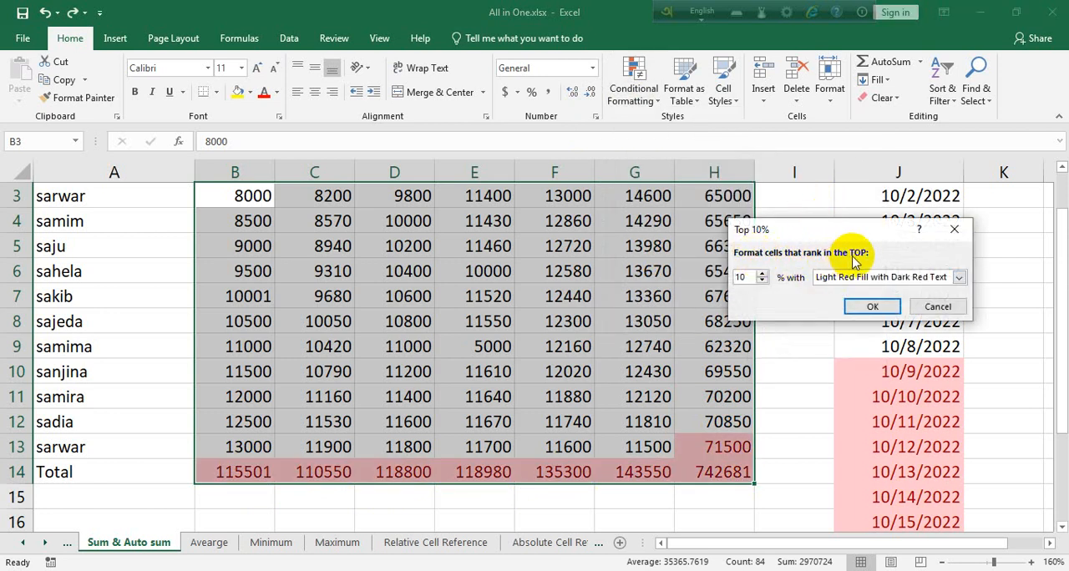
left_click(755, 276)
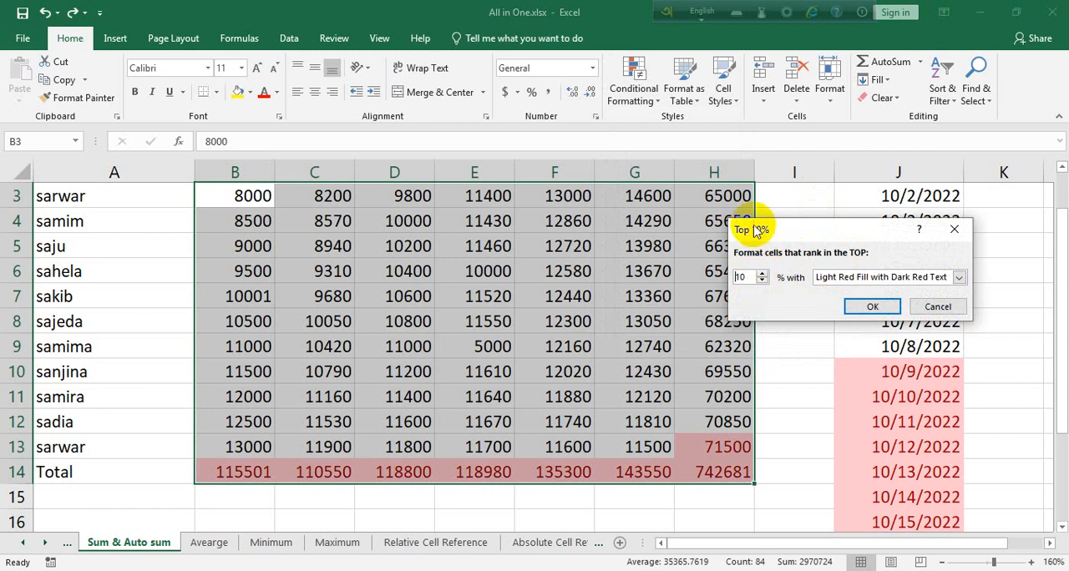
double_click(754, 276)
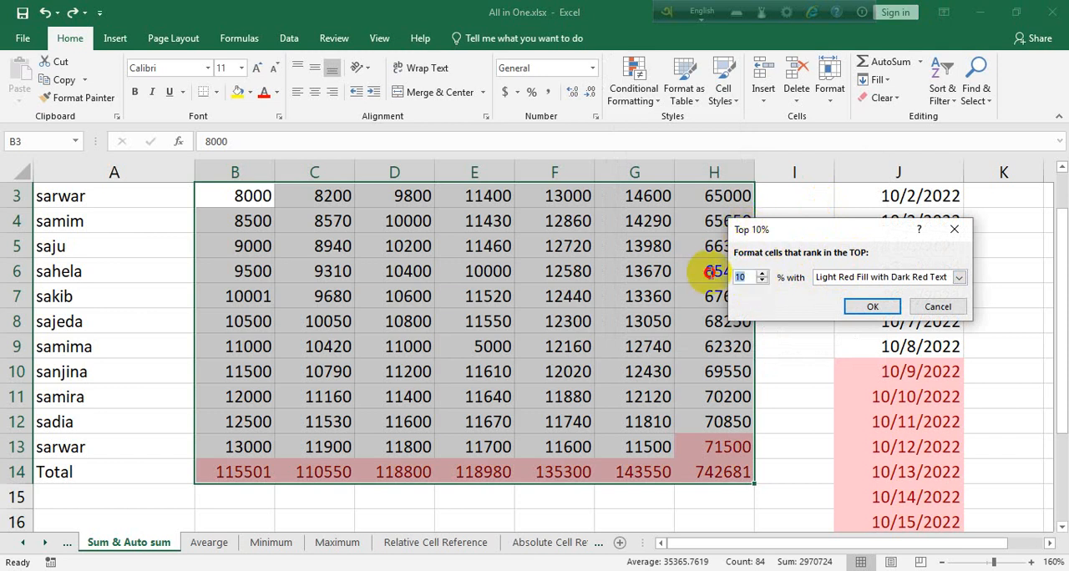
type("50")
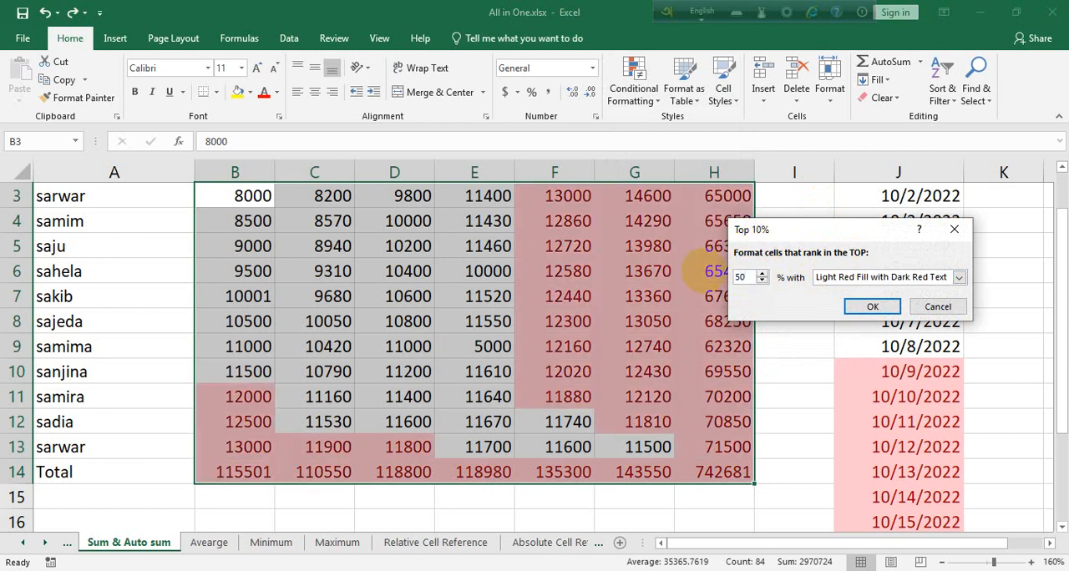
left_click(877, 307)
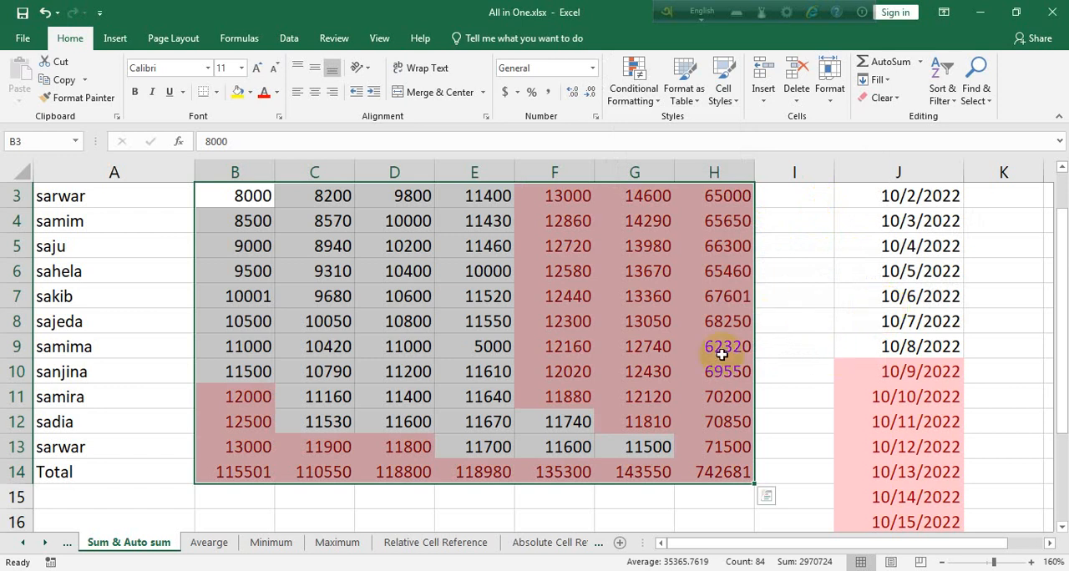
Undo the top 50% highlighting in B3:H14.
left_click(634, 90)
mouse_move(718, 155)
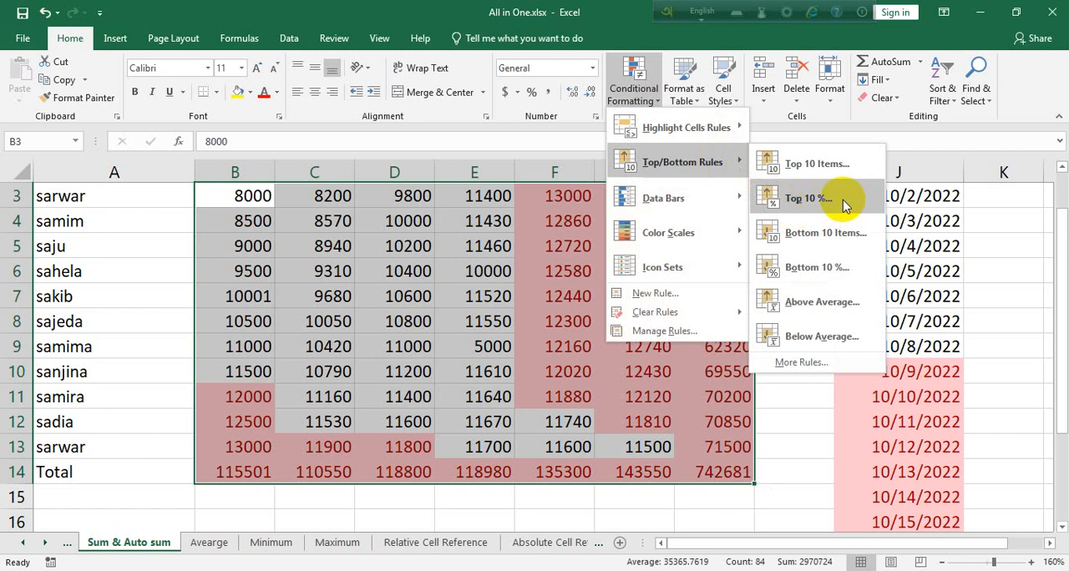
left_click(782, 446)
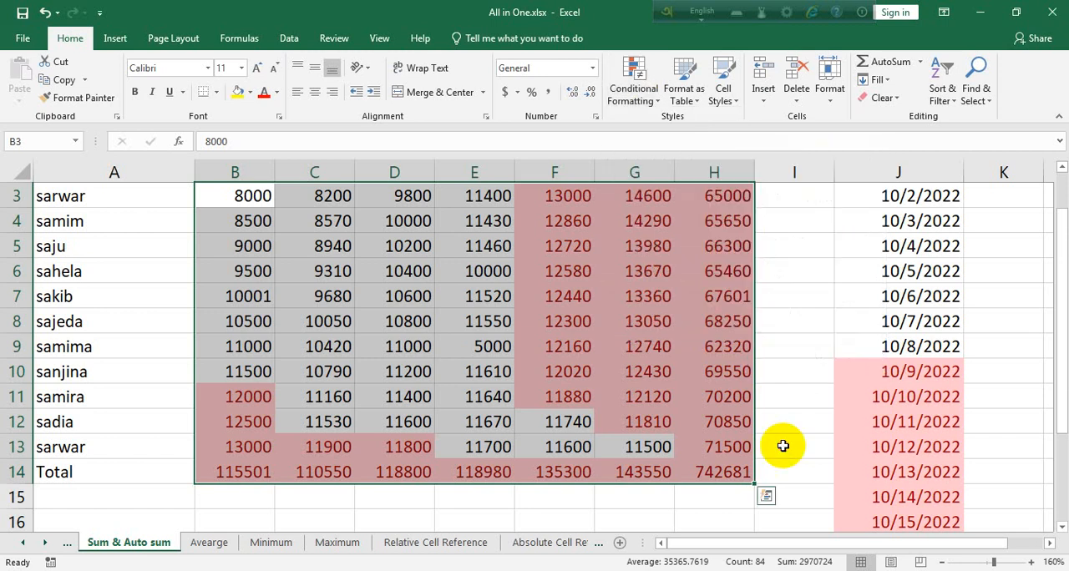
key("ctrl+z")
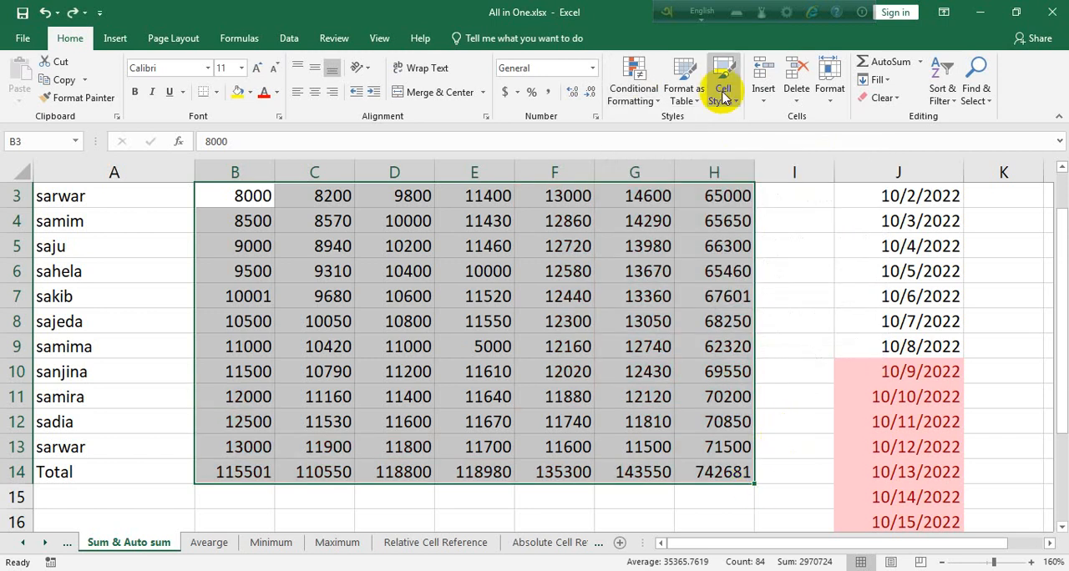
Highlight the bottom 20 items in B3:H14 with Light Red Fill with Dark Red Text.
left_click(768, 104)
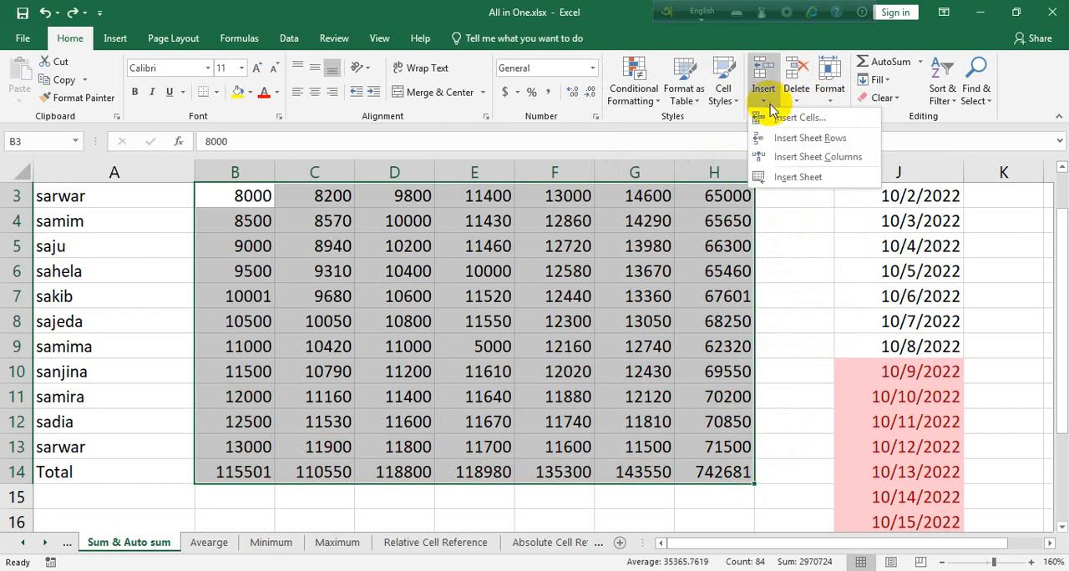
left_click(643, 96)
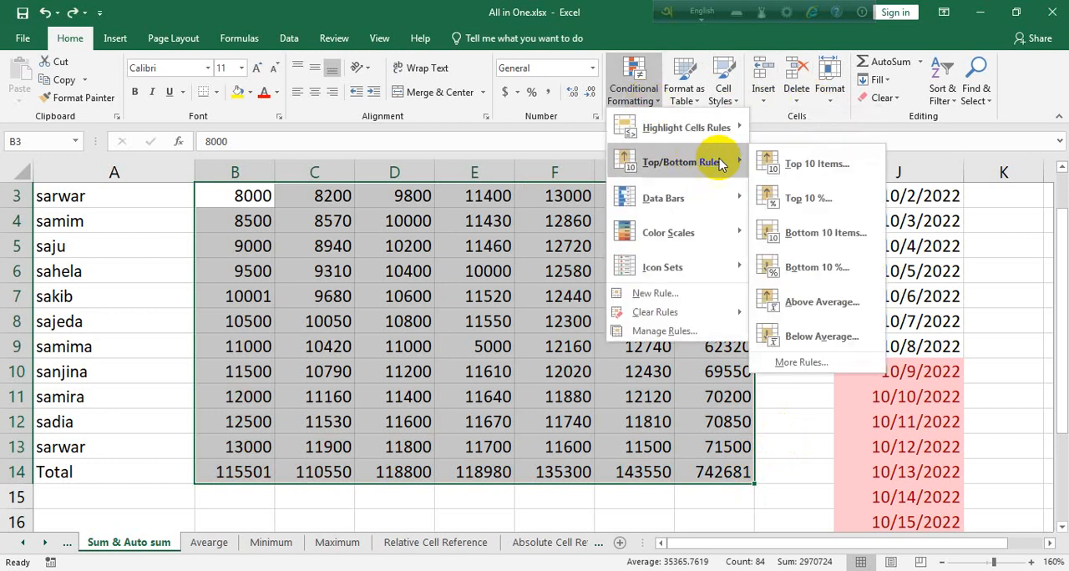
left_click(832, 233)
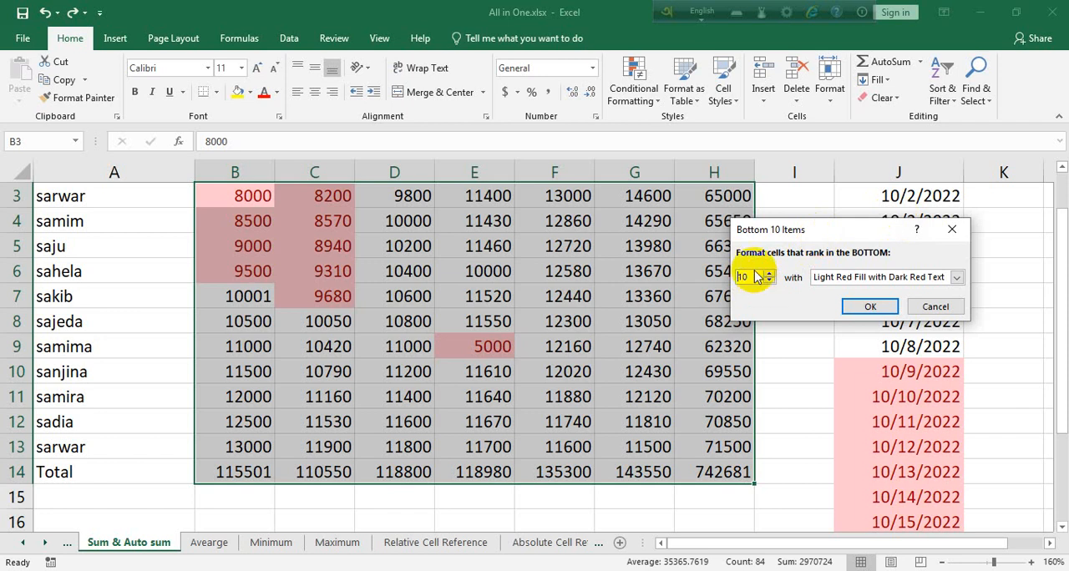
left_click_drag(753, 275, 702, 275)
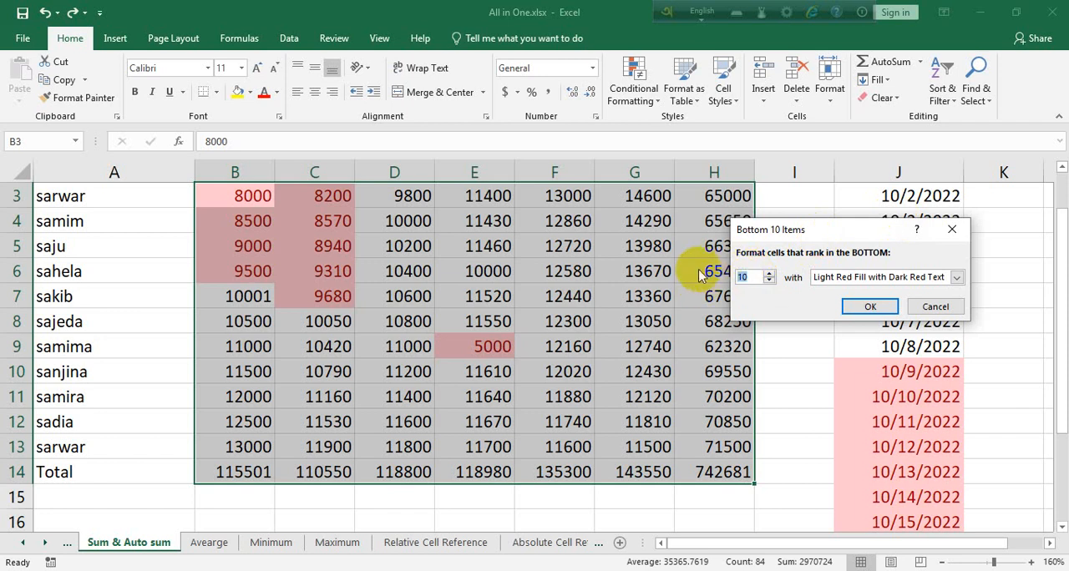
type("20")
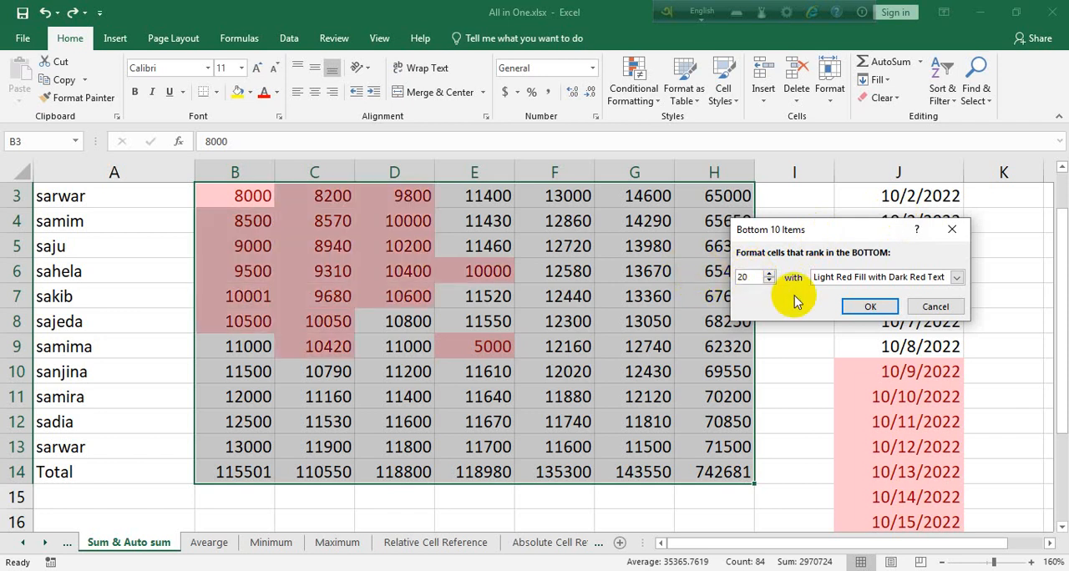
left_click(847, 307)
Highlight the bottom 50% of values in B3:H14 with Light Red Fill with Dark Red Text.
scroll(304, 313, "up", 1)
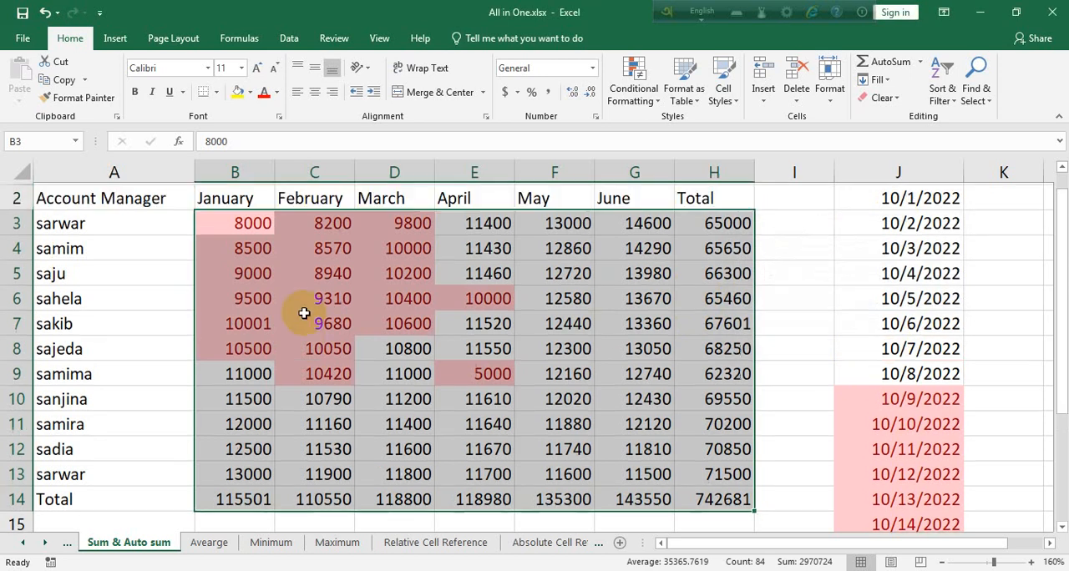
scroll(304, 313, "up", 1)
left_click(636, 96)
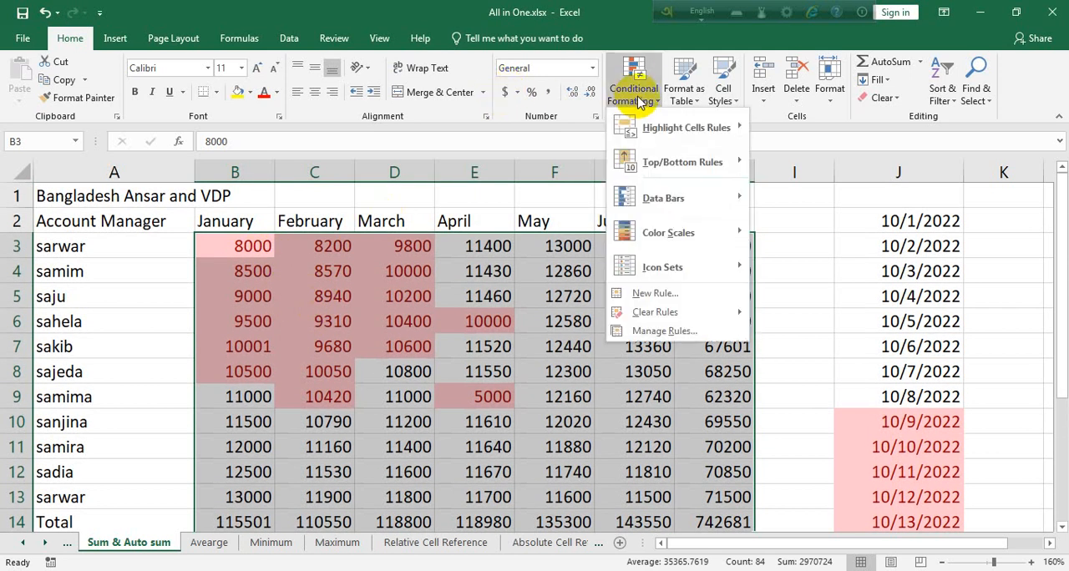
mouse_move(672, 162)
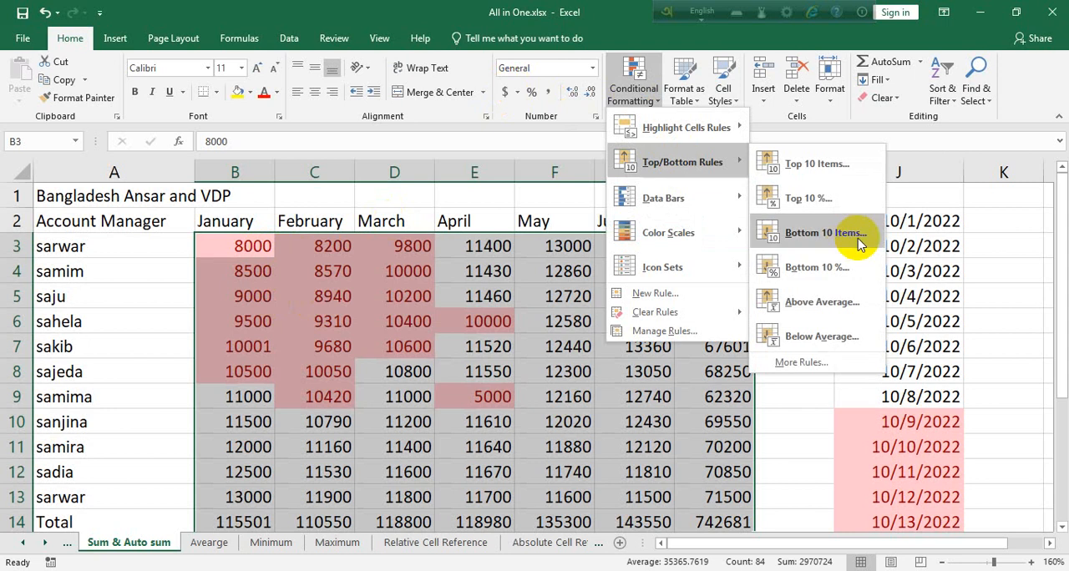
left_click(793, 272)
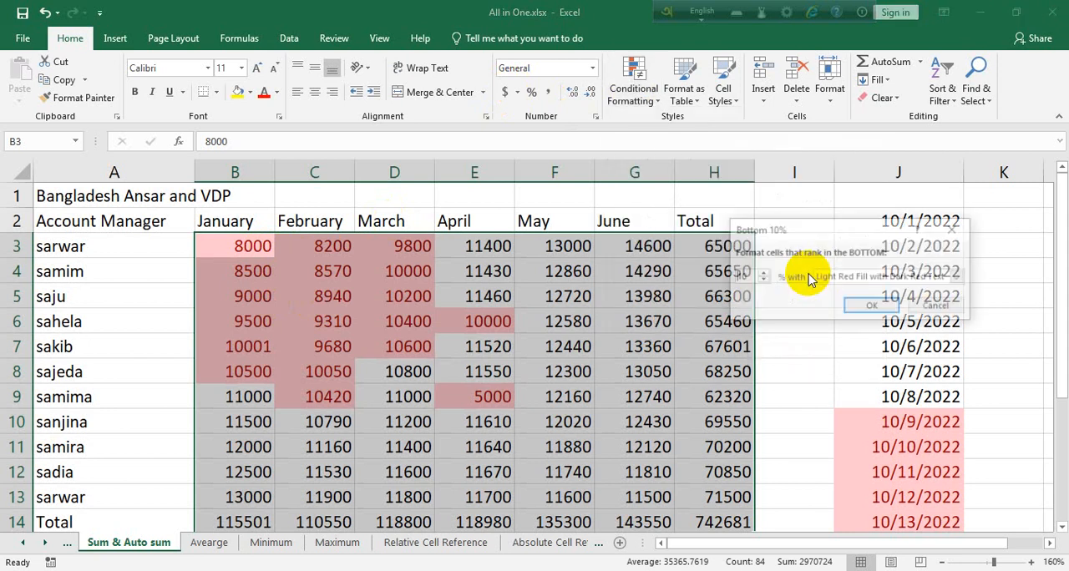
double_click(754, 275)
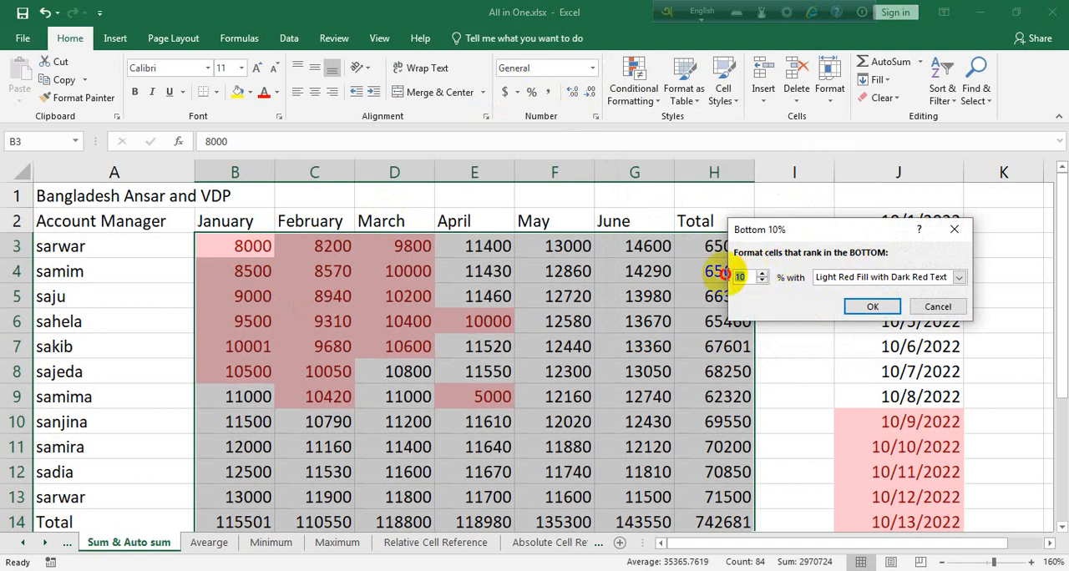
type("50")
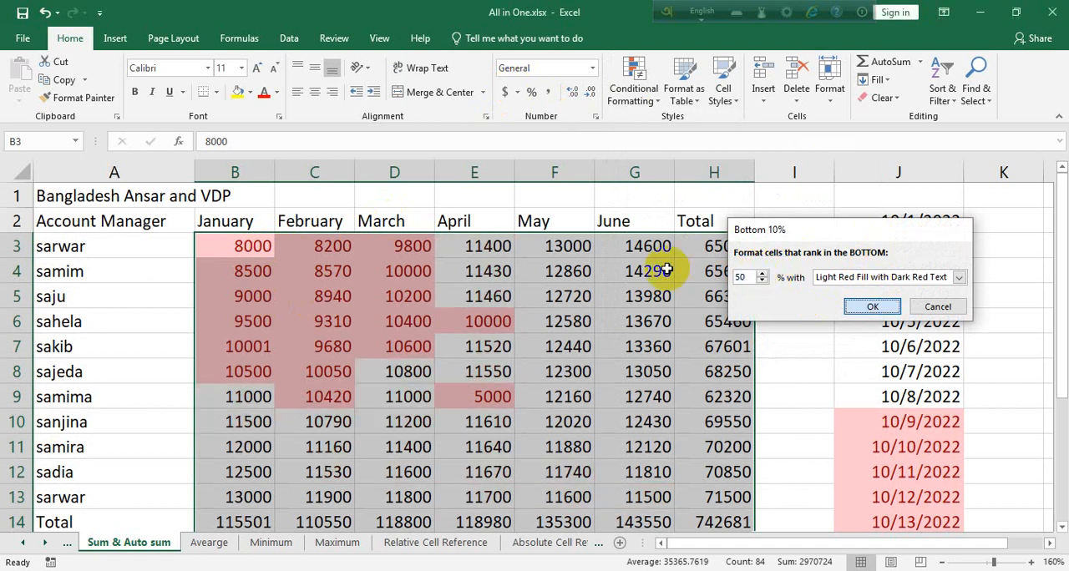
key("Return")
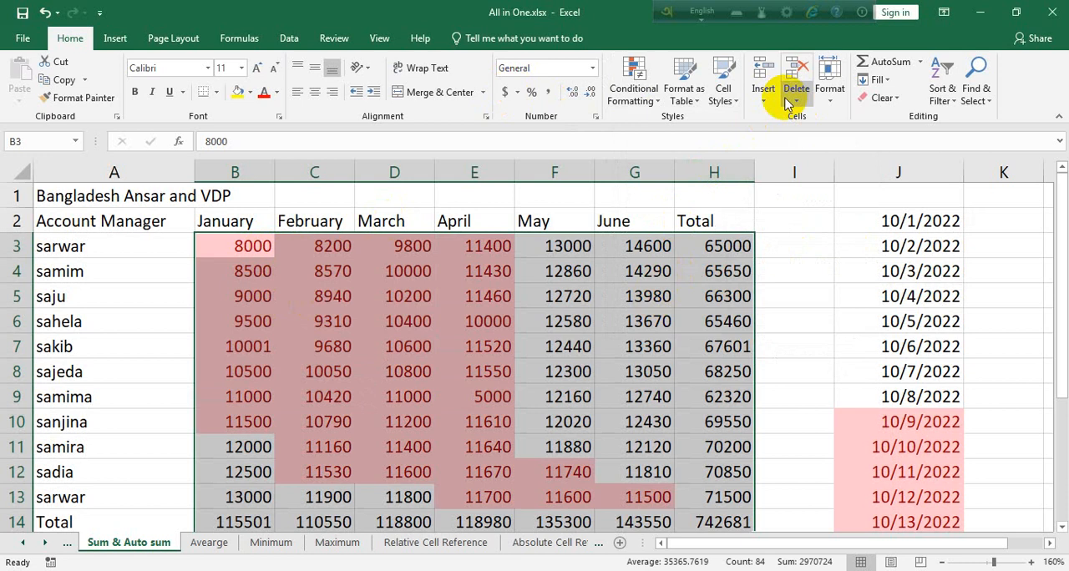
Undo the bottom 50% highlighting in B3:H14.
left_click(641, 100)
left_click(696, 160)
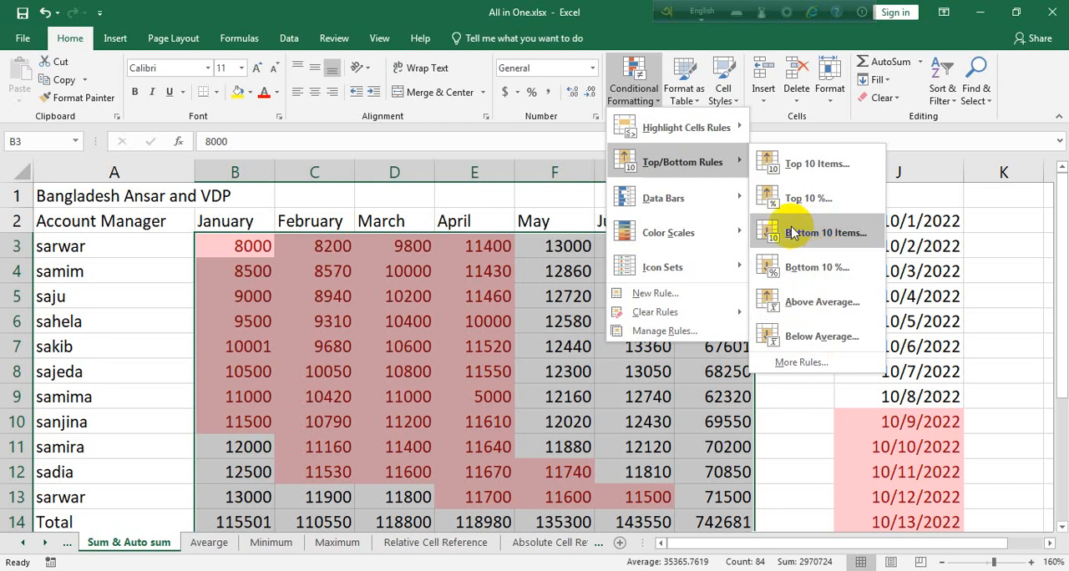
left_click(791, 440)
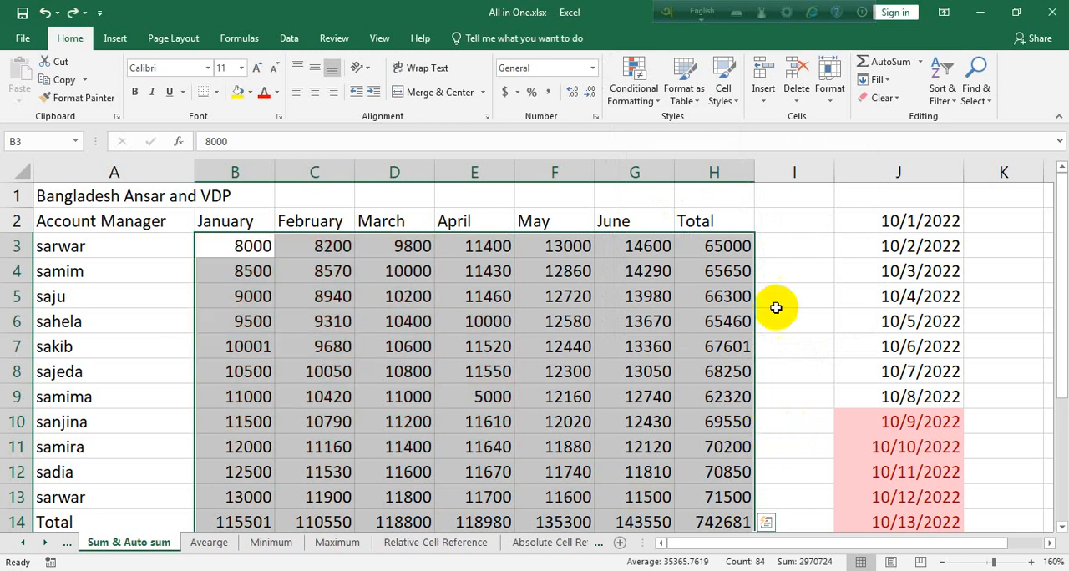
Apply solid-fill purple data bars to B3:H14, including the totals.
left_click(634, 93)
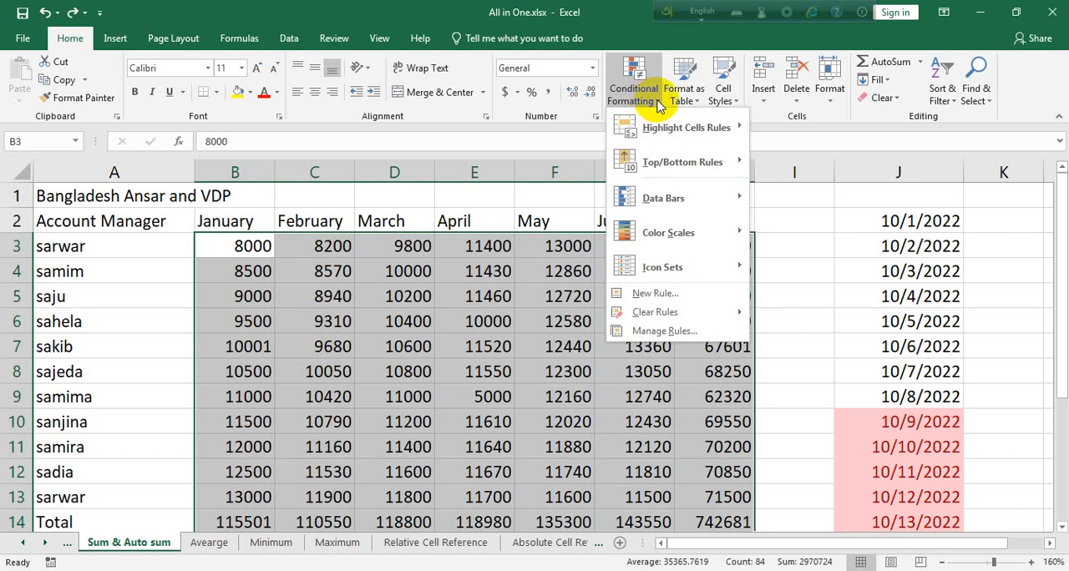
mouse_move(643, 198)
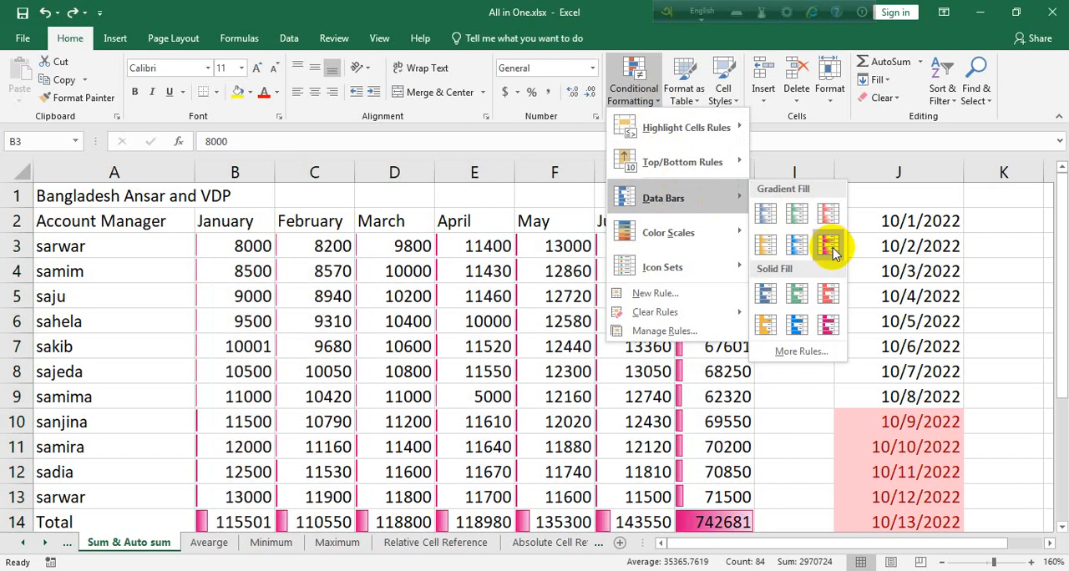
left_click(828, 325)
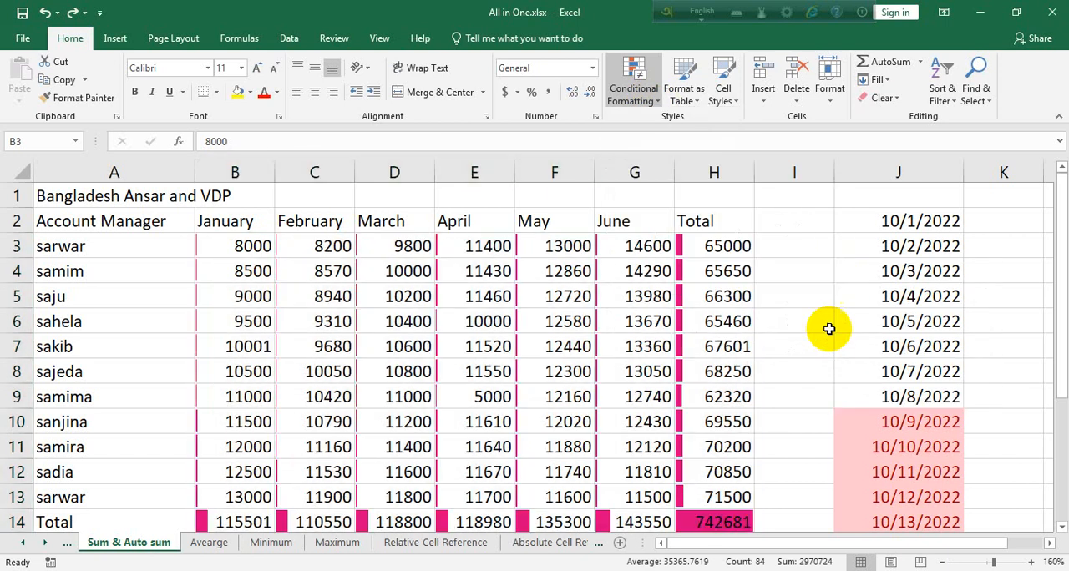
scroll(684, 406, "down", 1)
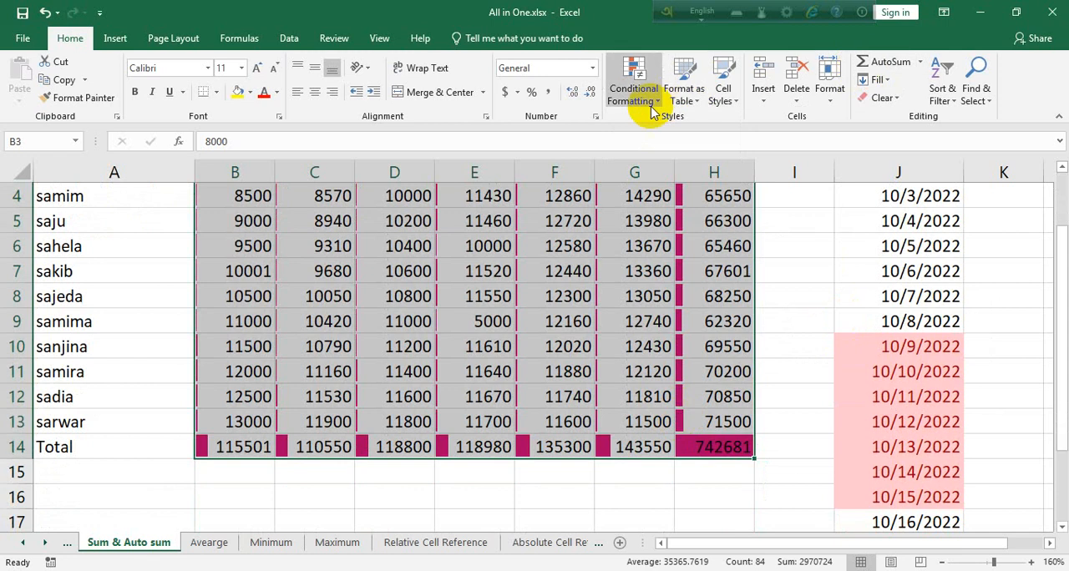
Check the bar in the grand total cell H14 and undo the data bars in B3:H14.
left_click(653, 108)
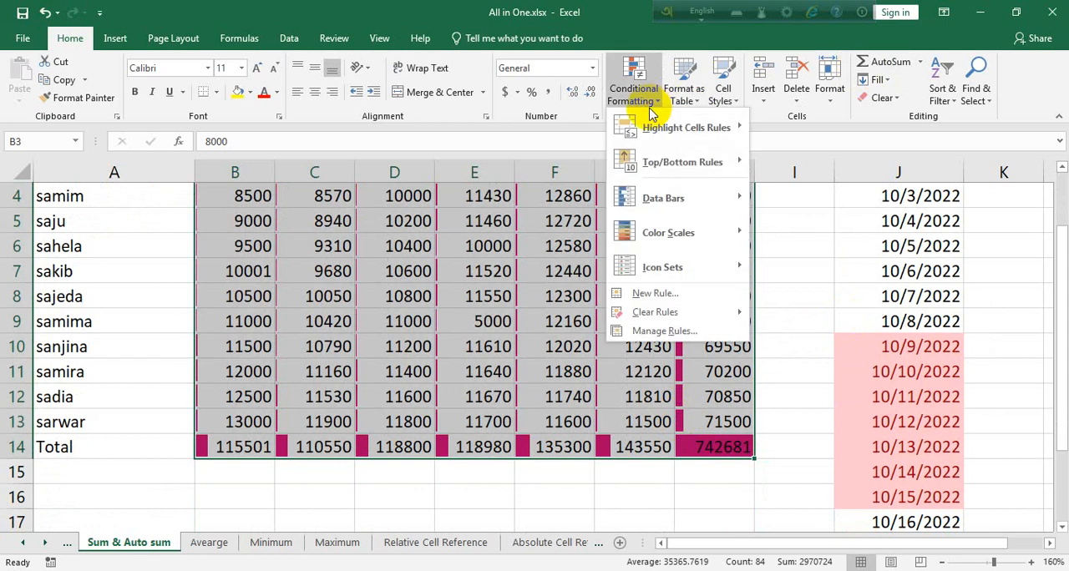
left_click(434, 380)
left_click(380, 349)
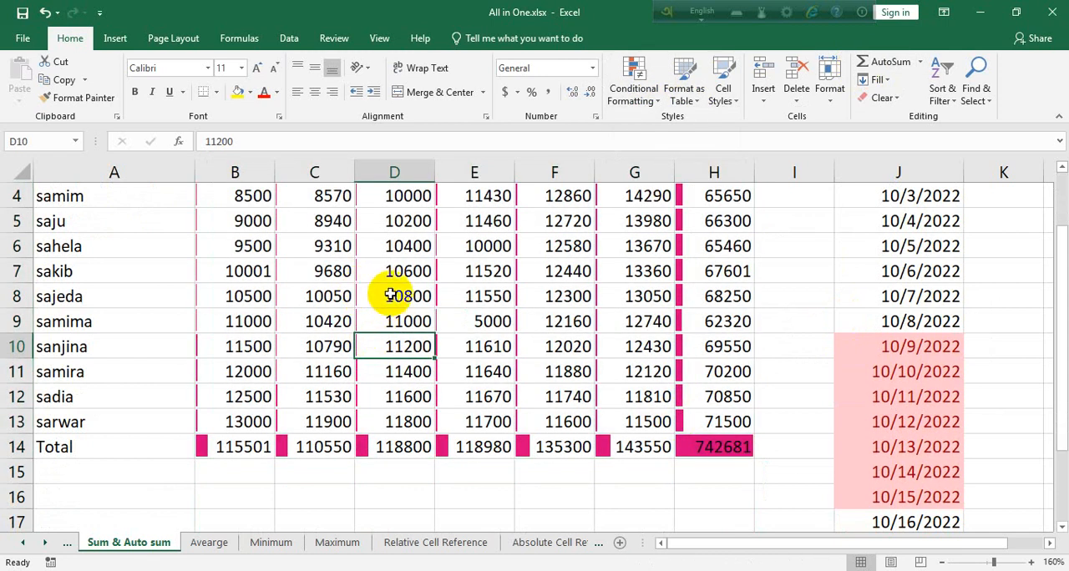
left_click(707, 446)
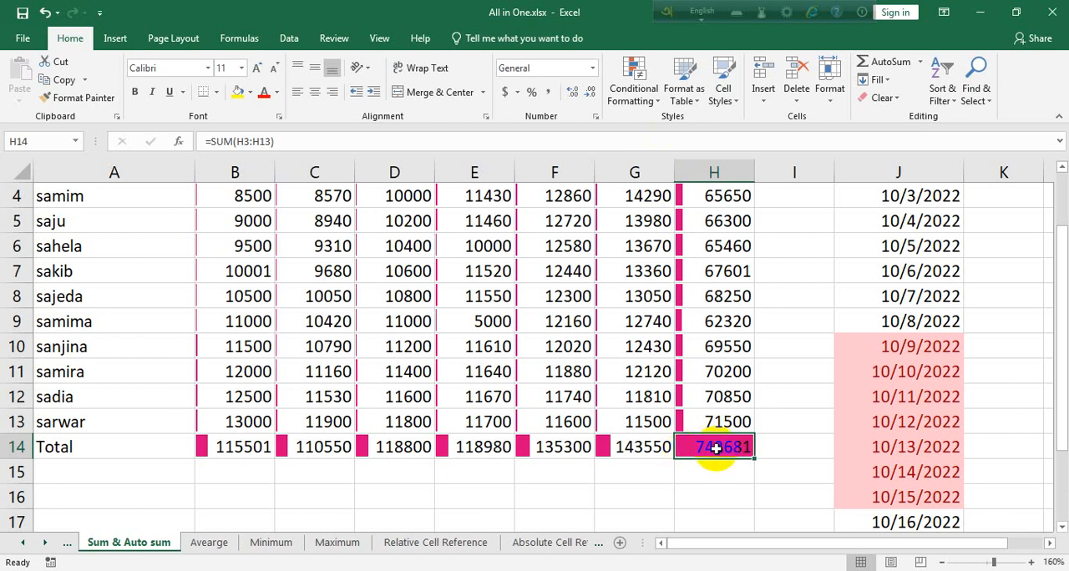
key("ctrl+z")
Apply solid-fill purple data bars to the monthly figures in B3:G13 and compare the bars around cell E9.
left_click_drag(653, 449, 231, 242)
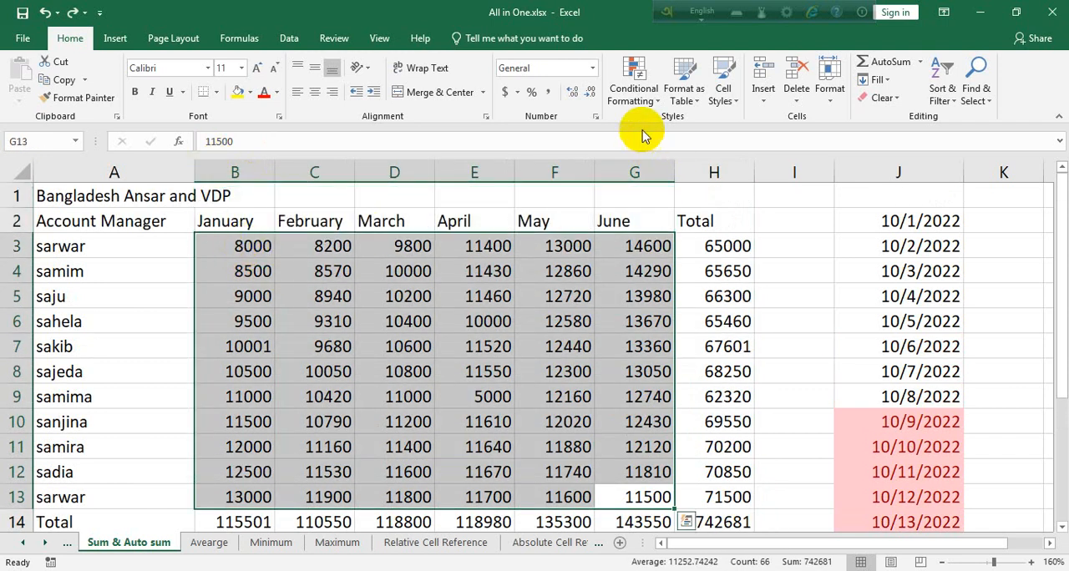
left_click(632, 86)
mouse_move(710, 194)
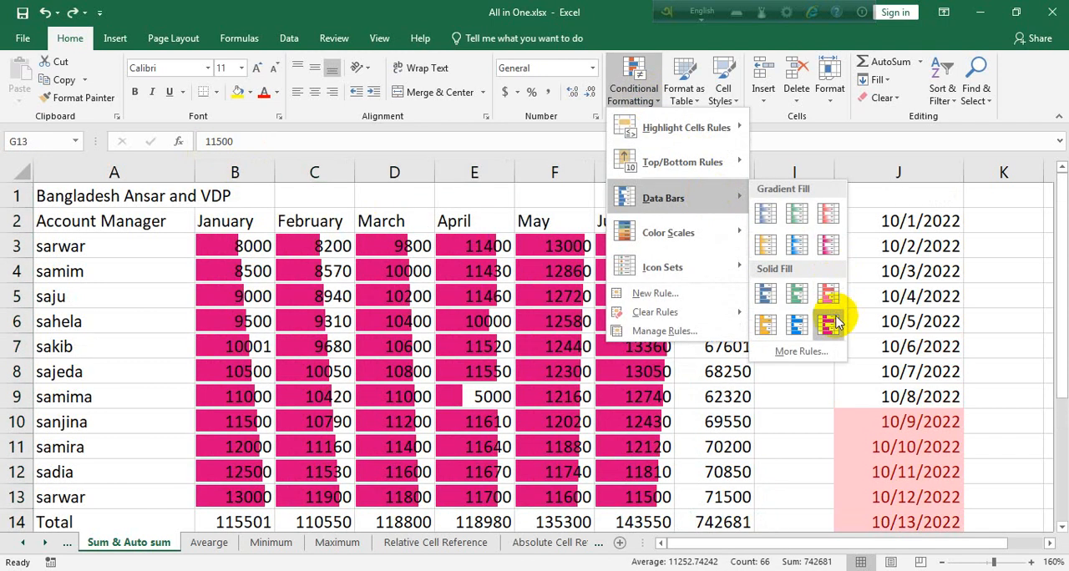
left_click(833, 325)
left_click(494, 439)
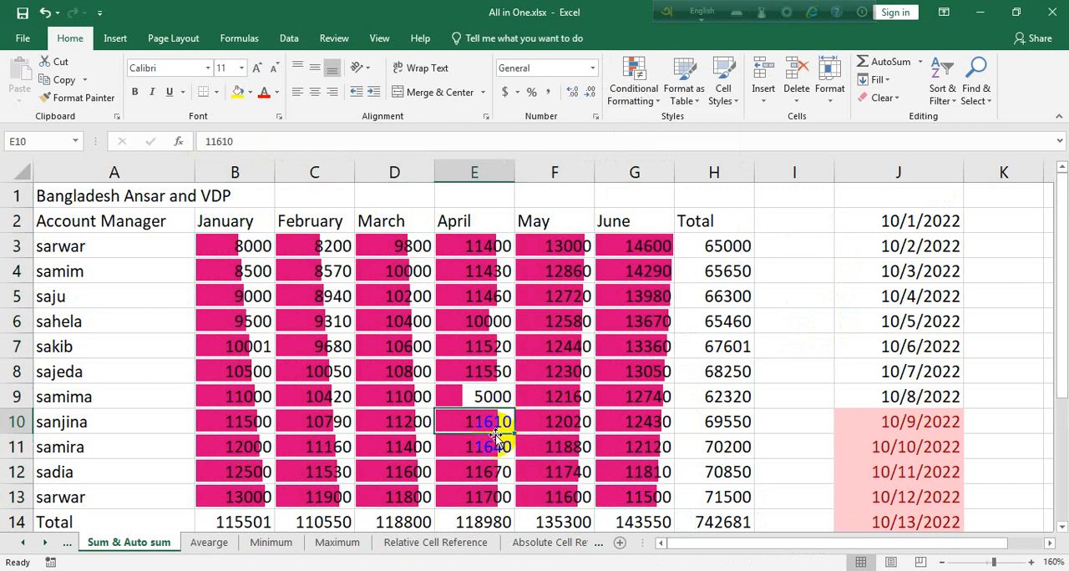
left_click(464, 401)
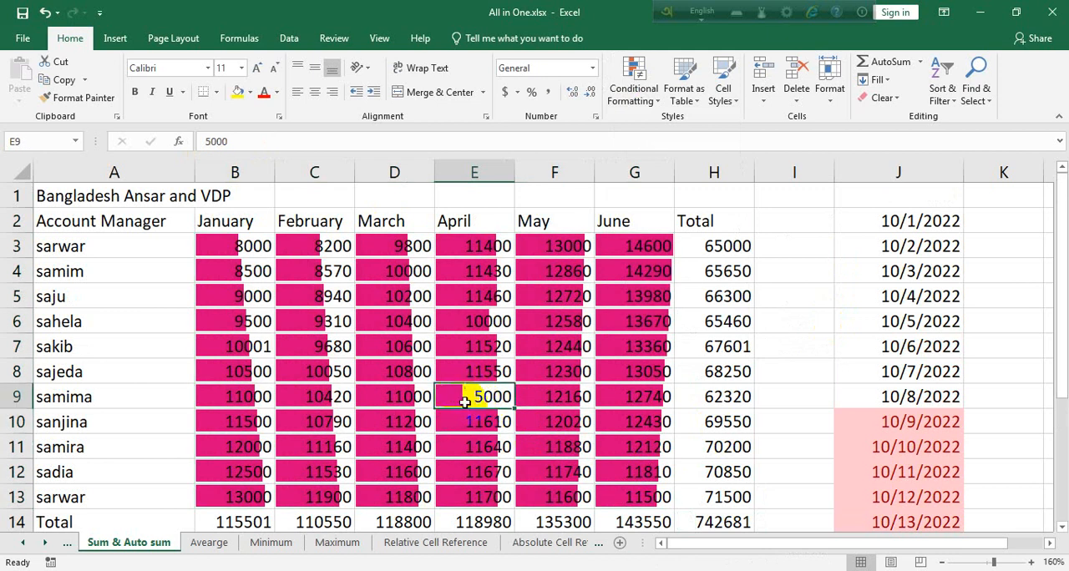
left_click(497, 424)
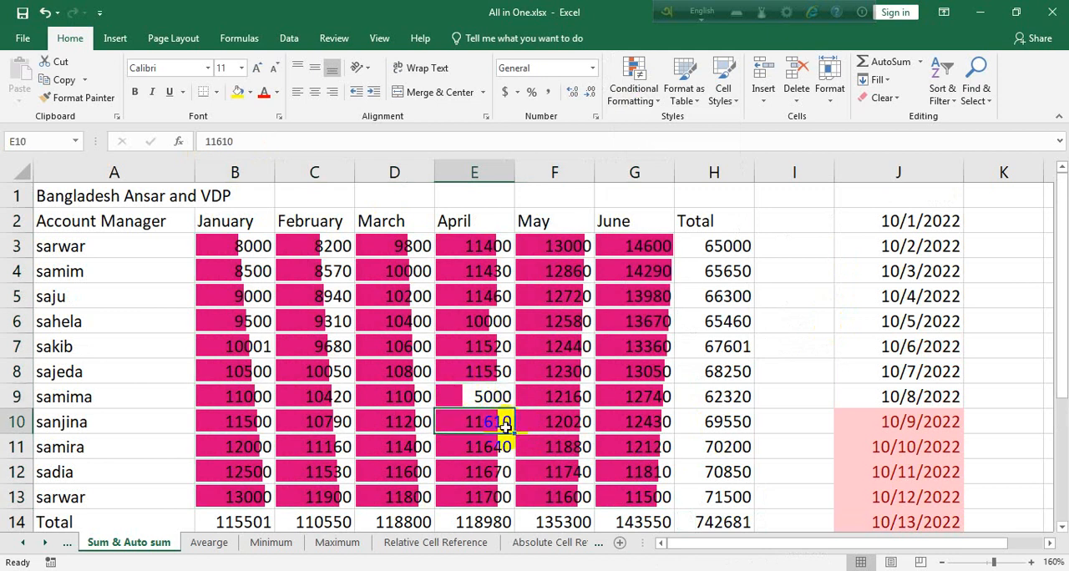
scroll(668, 467, "down", 1)
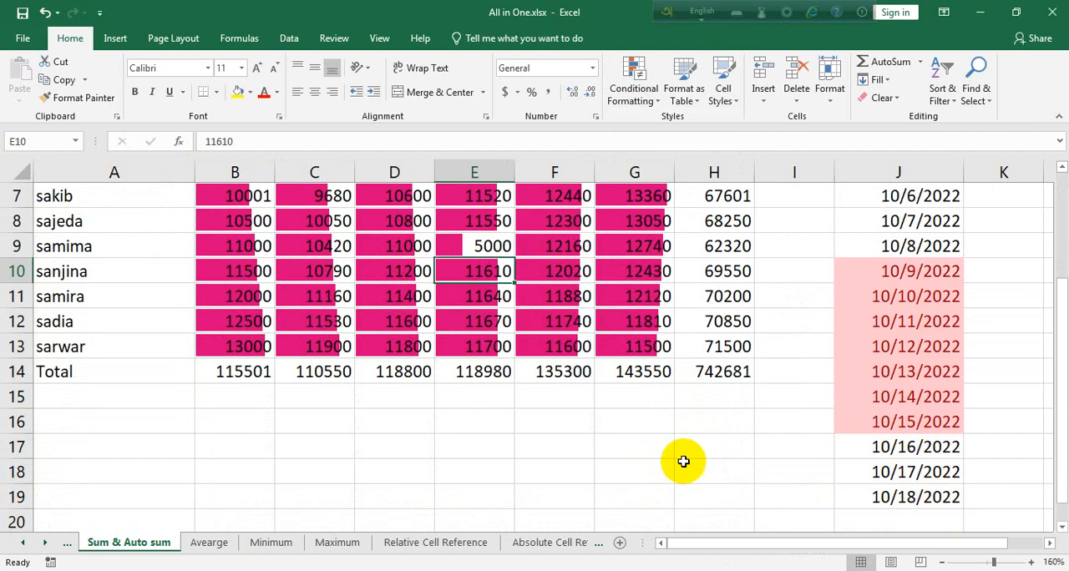
Undo the purple data bars in B3:G13.
left_click_drag(723, 447, 239, 246)
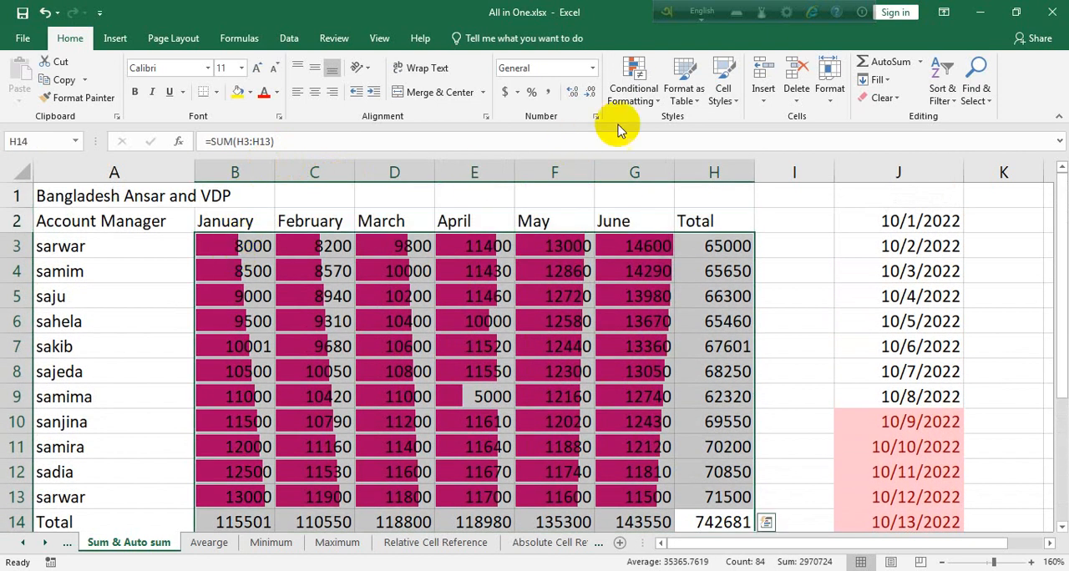
left_click(851, 344)
key("ctrl+z")
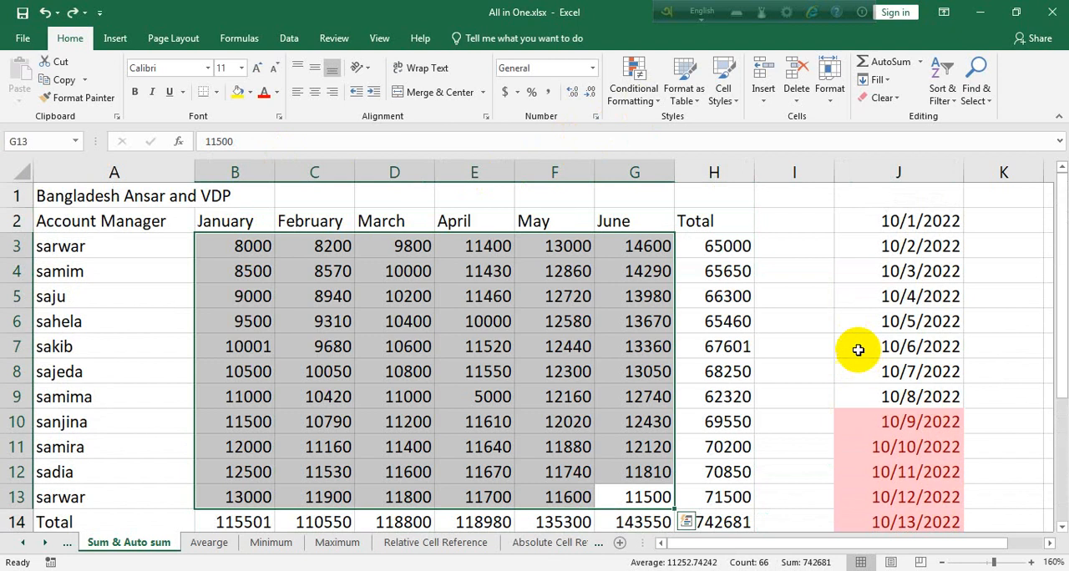
Apply the Red-White-Green color scale to the monthly figures in B3:G13.
left_click(632, 90)
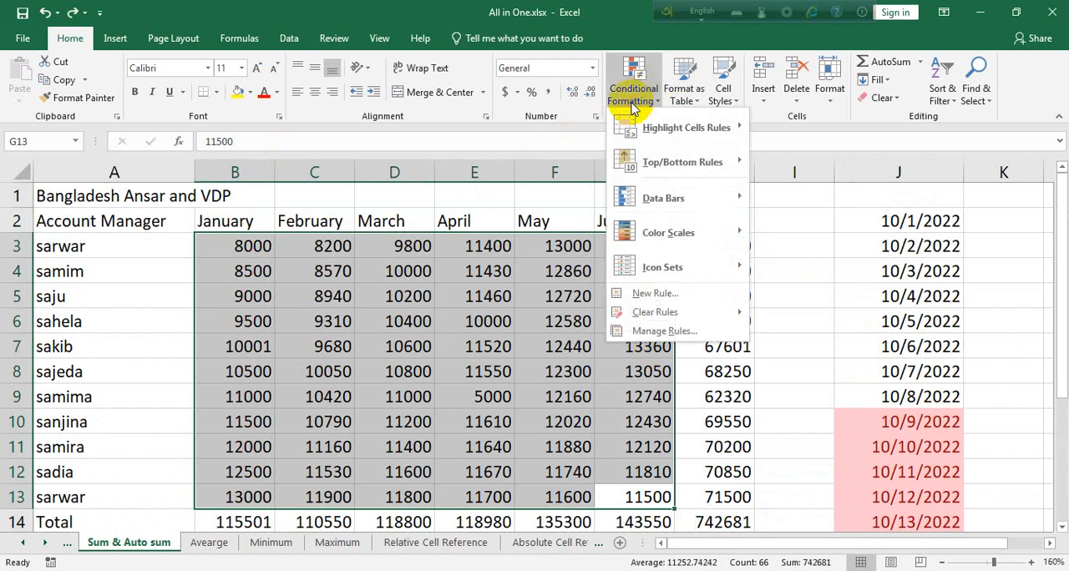
mouse_move(684, 231)
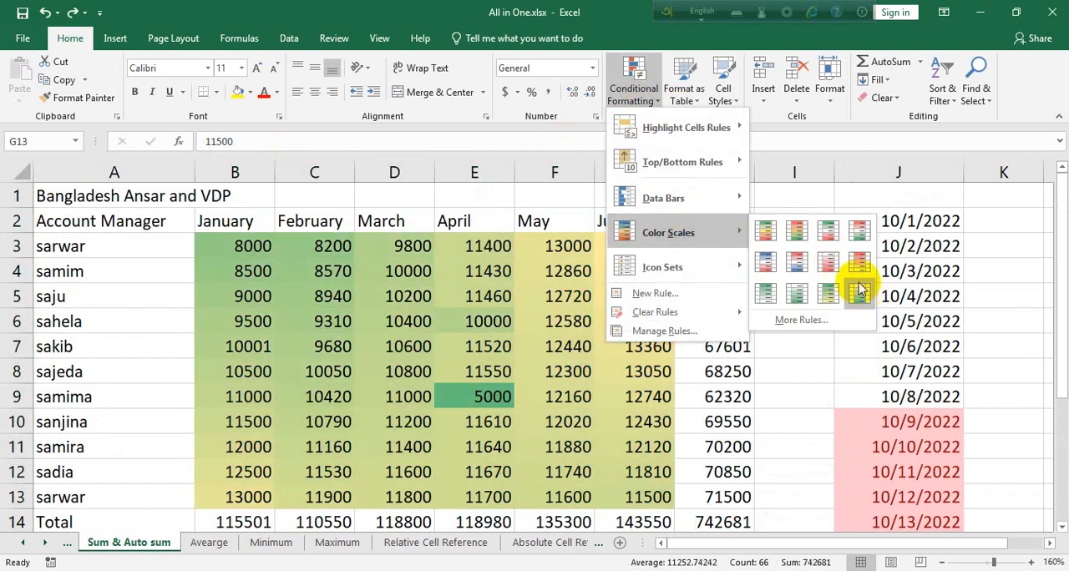
left_click(860, 232)
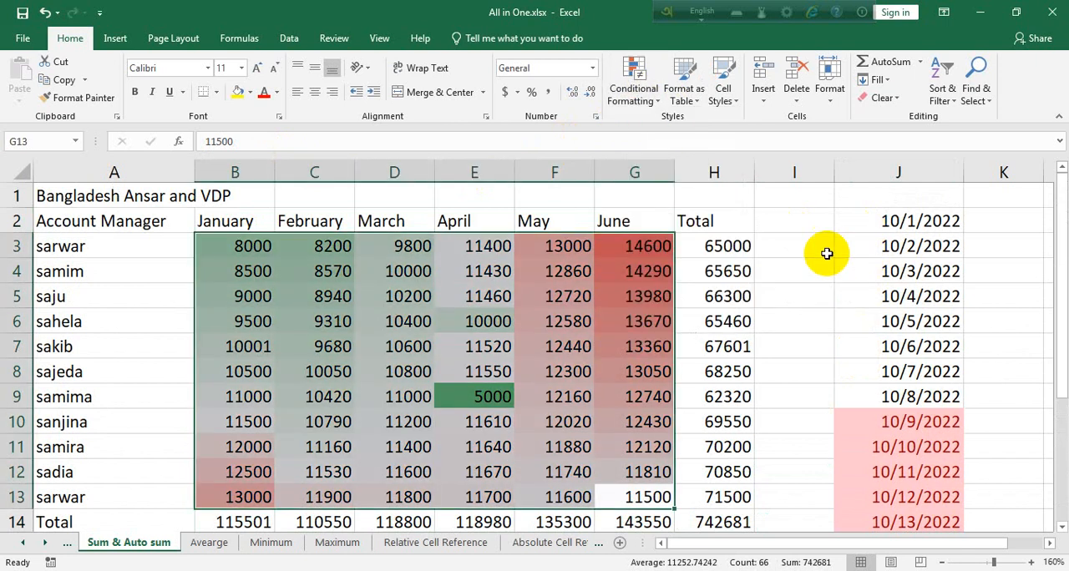
scroll(617, 343, "down", 1)
scroll(618, 345, "up", 1)
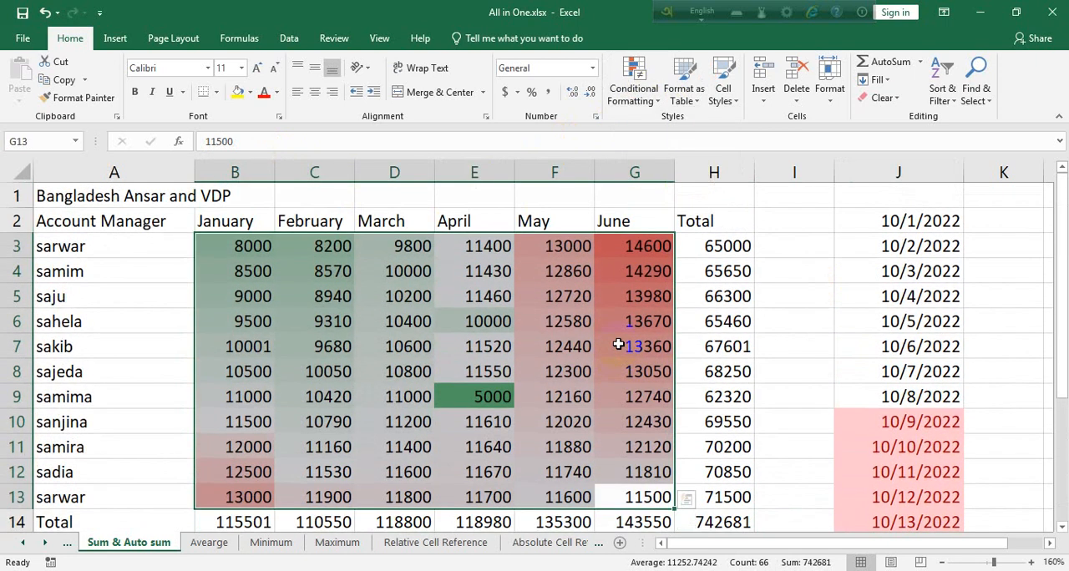
Examine how the color scale shades high, middle and low values in the January to June columns.
left_click(635, 420)
left_click_drag(648, 249, 643, 346)
left_click_drag(568, 262, 556, 347)
left_click_drag(488, 289, 507, 351)
left_click_drag(422, 289, 418, 367)
left_click_drag(344, 302, 340, 337)
left_click_drag(246, 279, 232, 426)
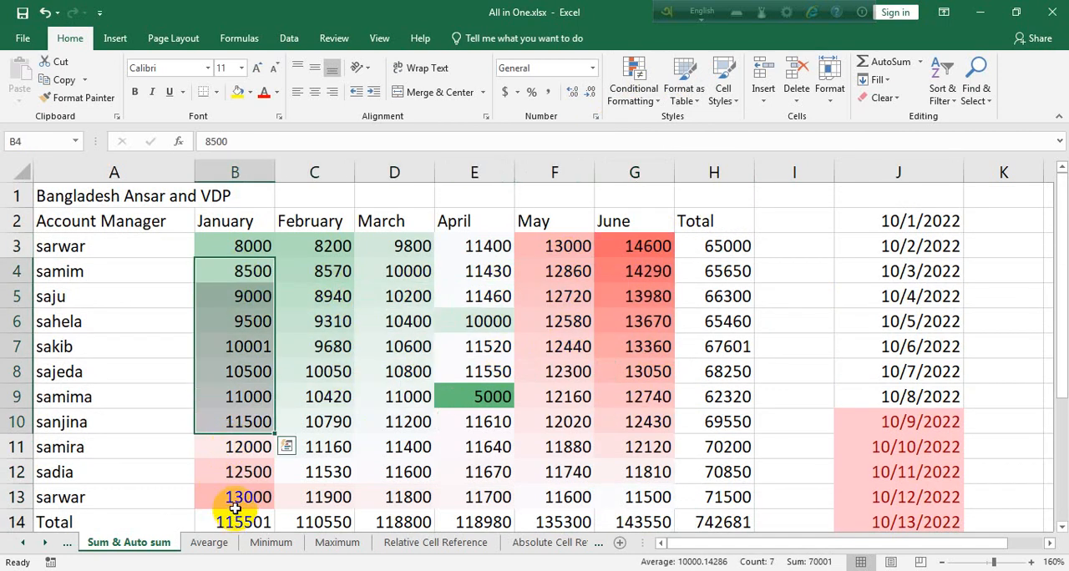
left_click(237, 281)
left_click(230, 247)
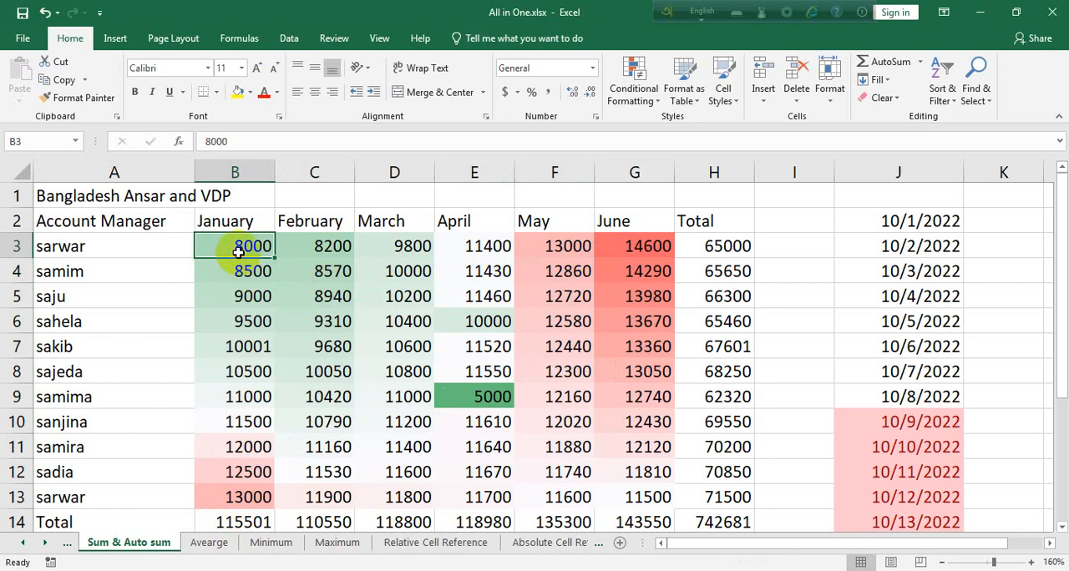
left_click(250, 372)
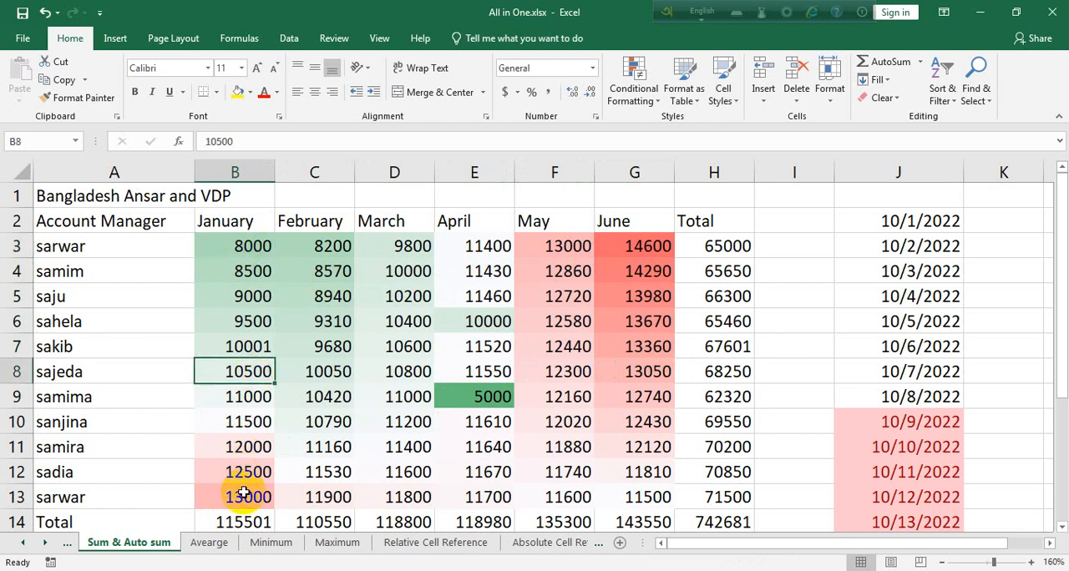
Undo the color scale in B3:G13.
left_click_drag(231, 243, 659, 401)
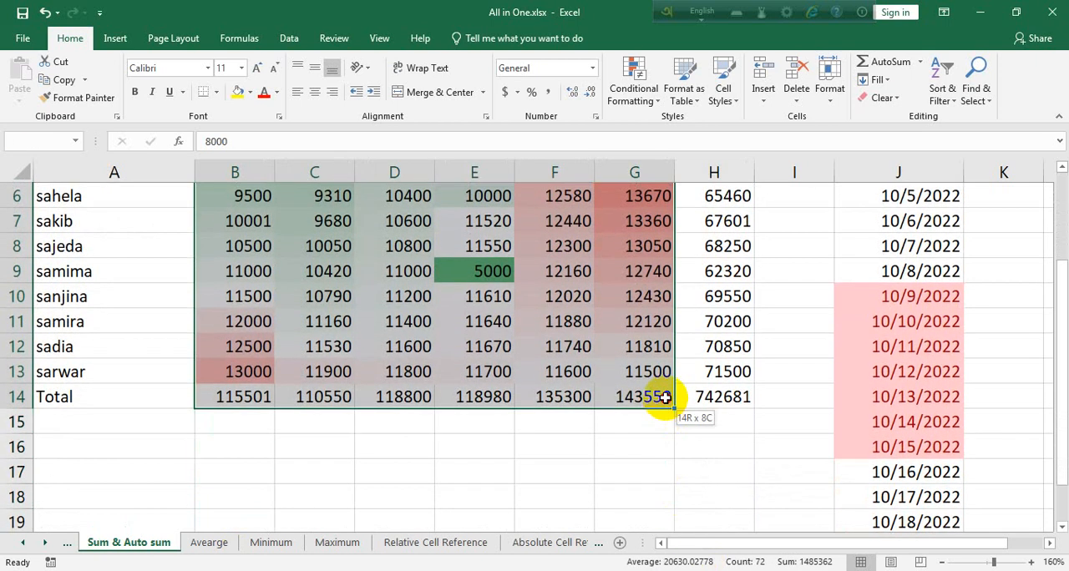
left_click(638, 101)
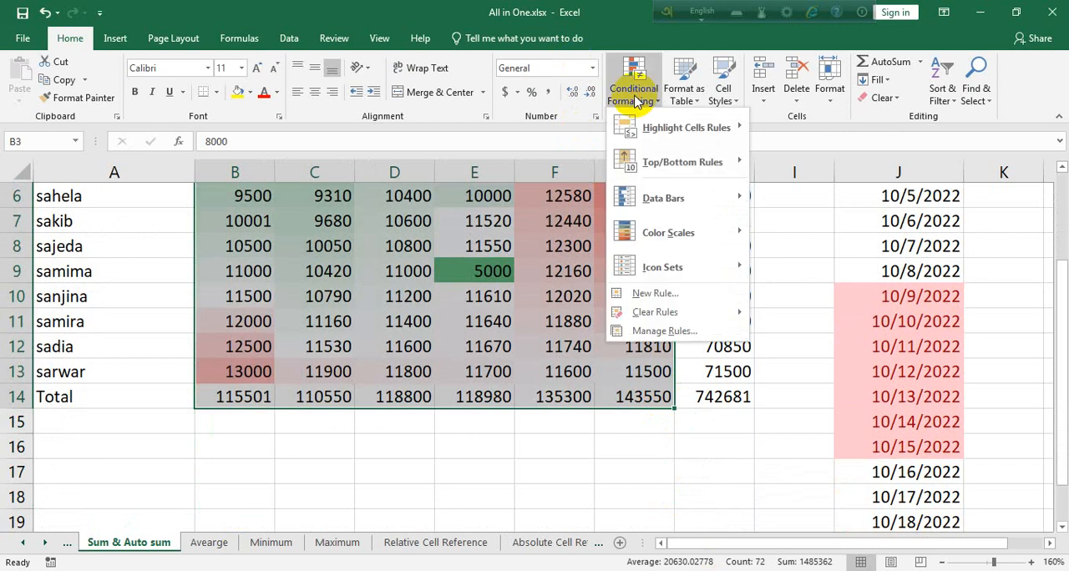
left_click(754, 405)
key("ctrl+z")
scroll(757, 406, "up", 1)
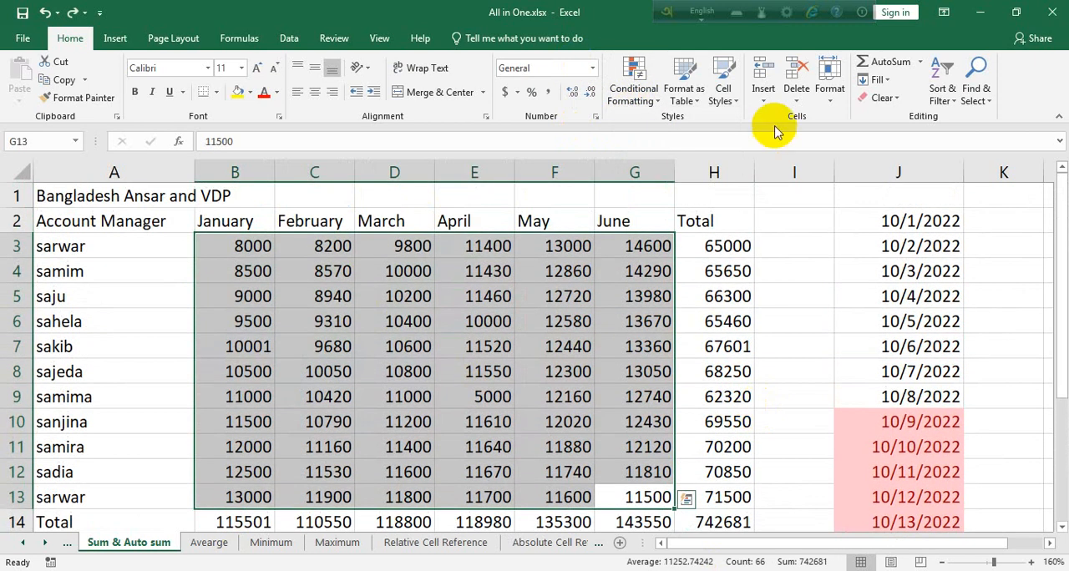
Apply the five colored arrows icon set to B3:G13 and check the arrows in F7, D4 and C4.
left_click(634, 79)
mouse_move(668, 268)
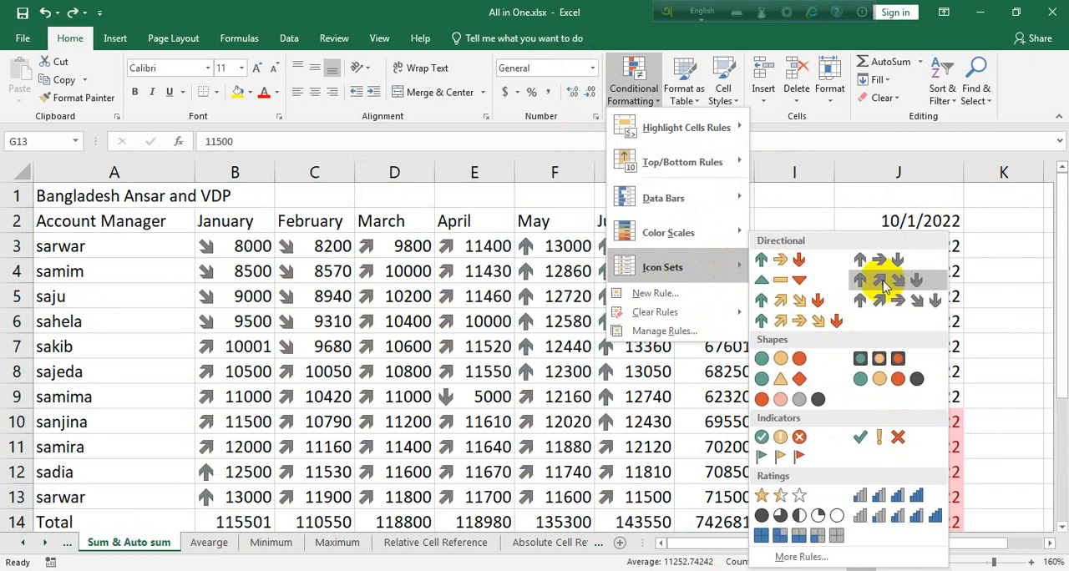
left_click(815, 323)
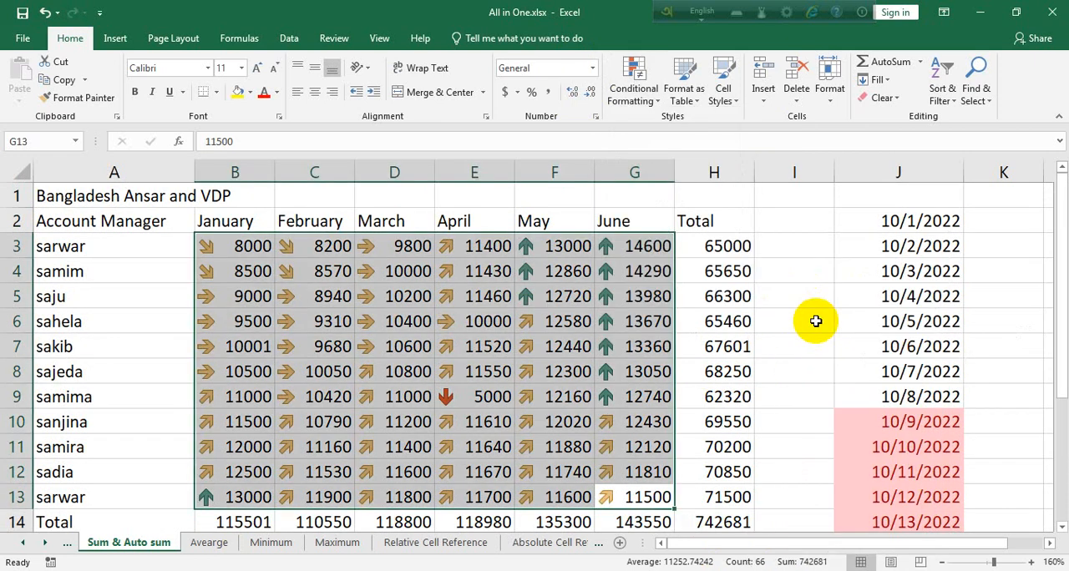
left_click(519, 345)
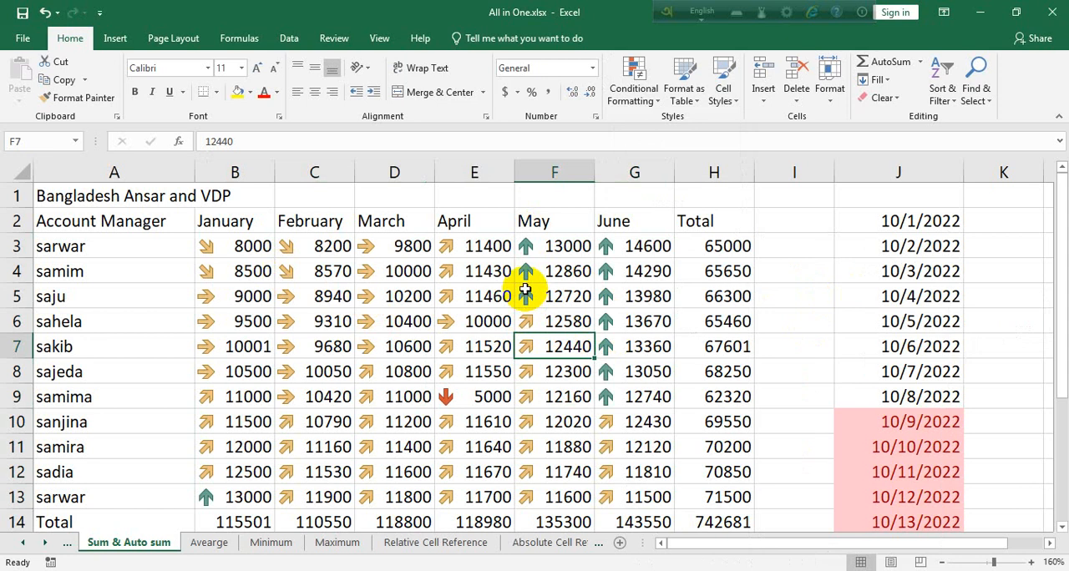
left_click(367, 273)
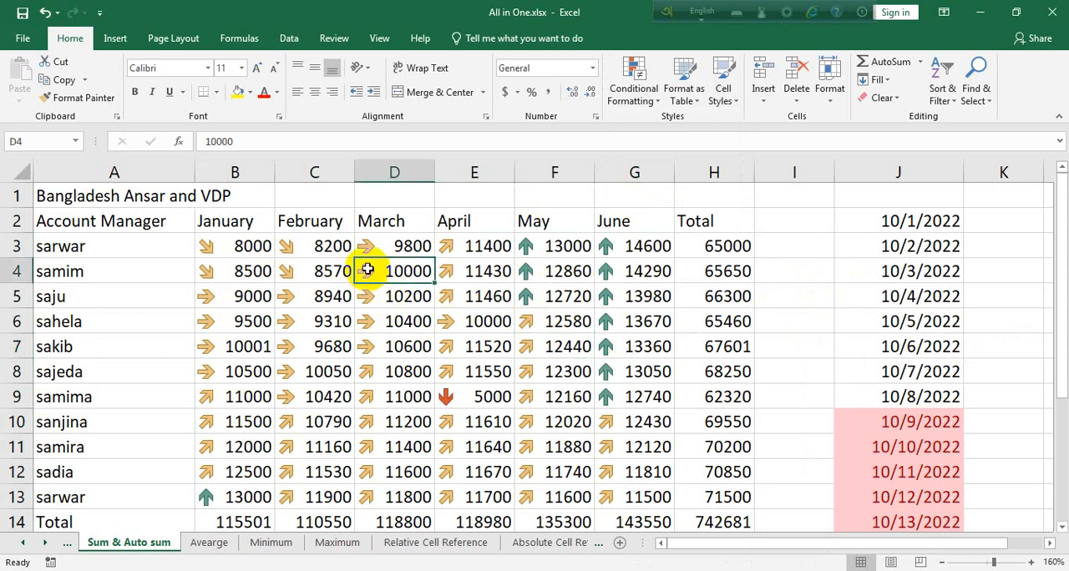
left_click(292, 277)
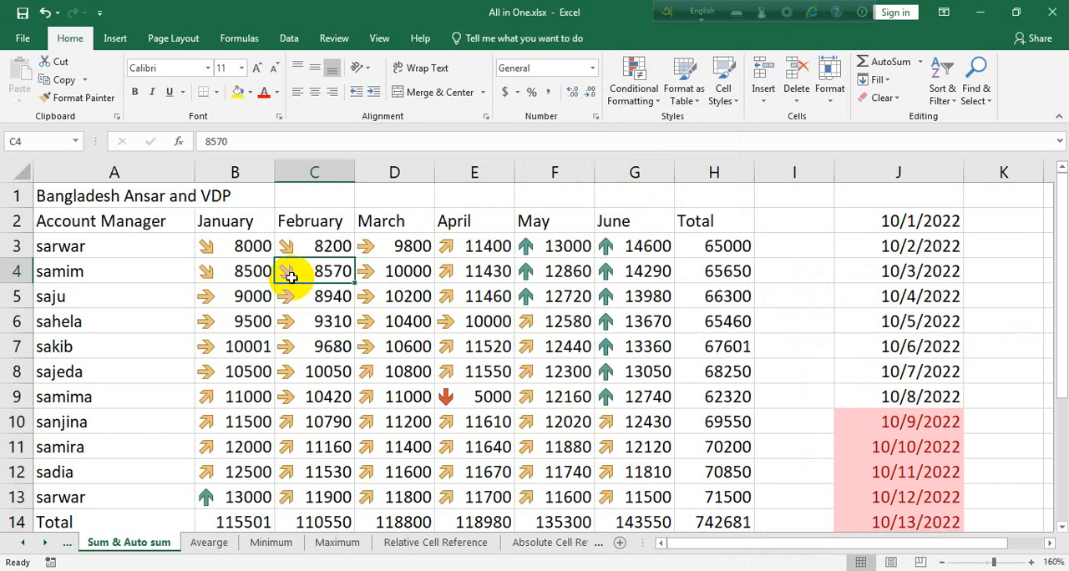
Select the data range A2:H14 and open the Format as Table style gallery.
scroll(695, 408, "down", 2)
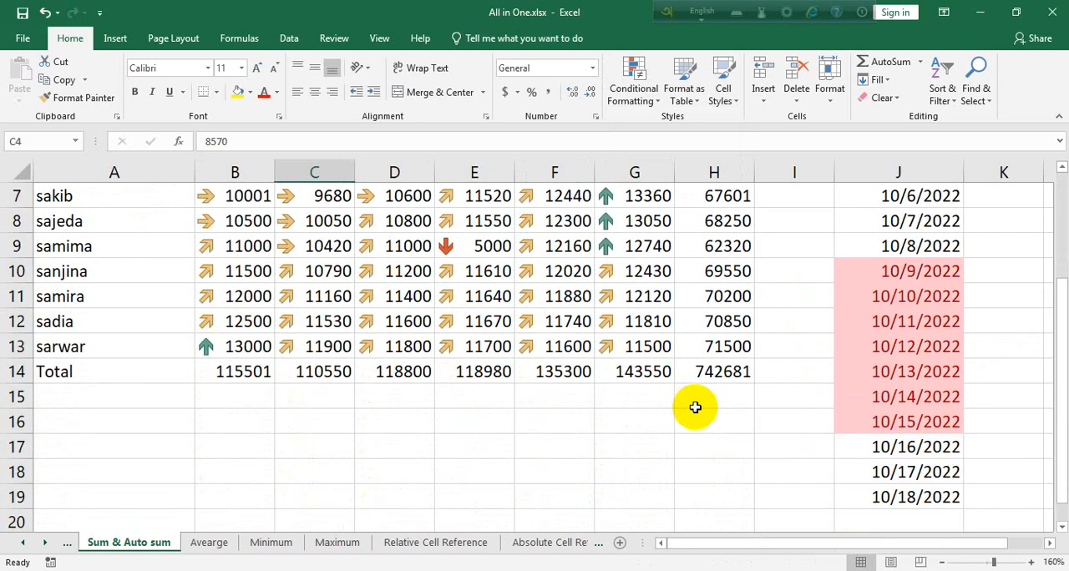
left_click(683, 90)
left_click(469, 372)
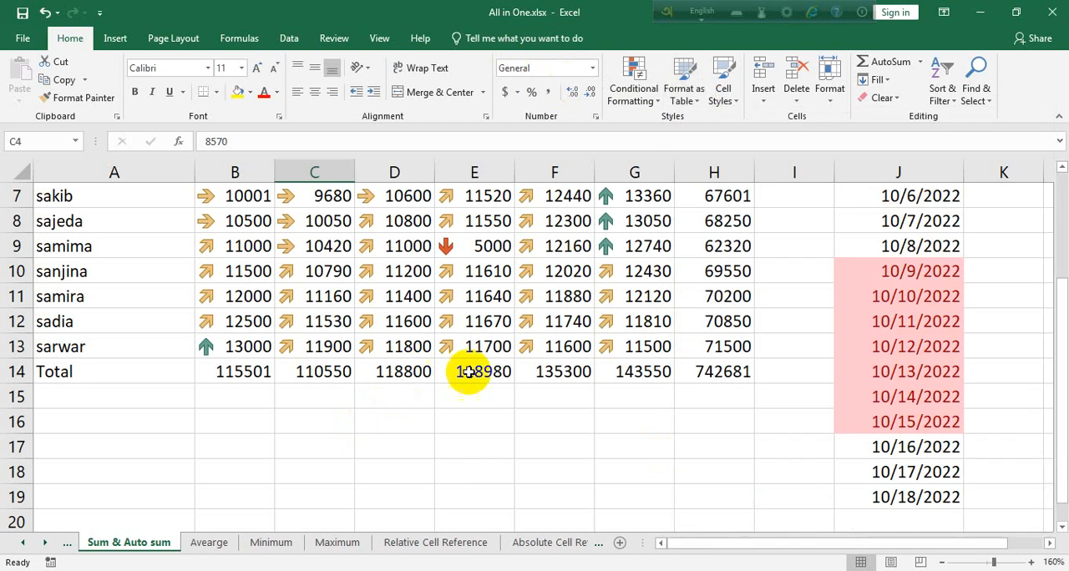
scroll(668, 380, "up", 1)
left_click_drag(713, 447, 160, 223)
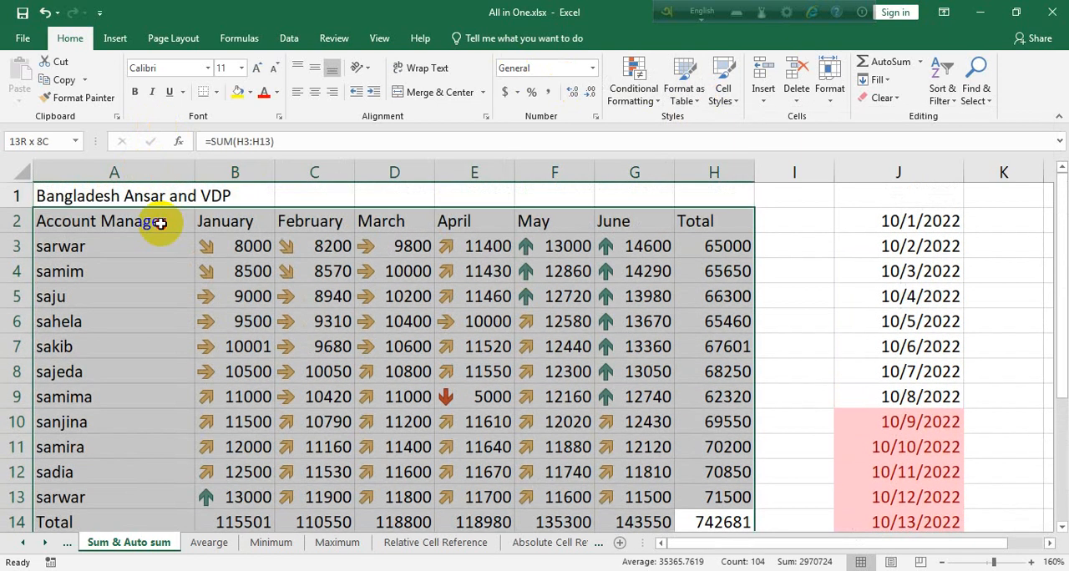
left_click(633, 88)
left_click(692, 99)
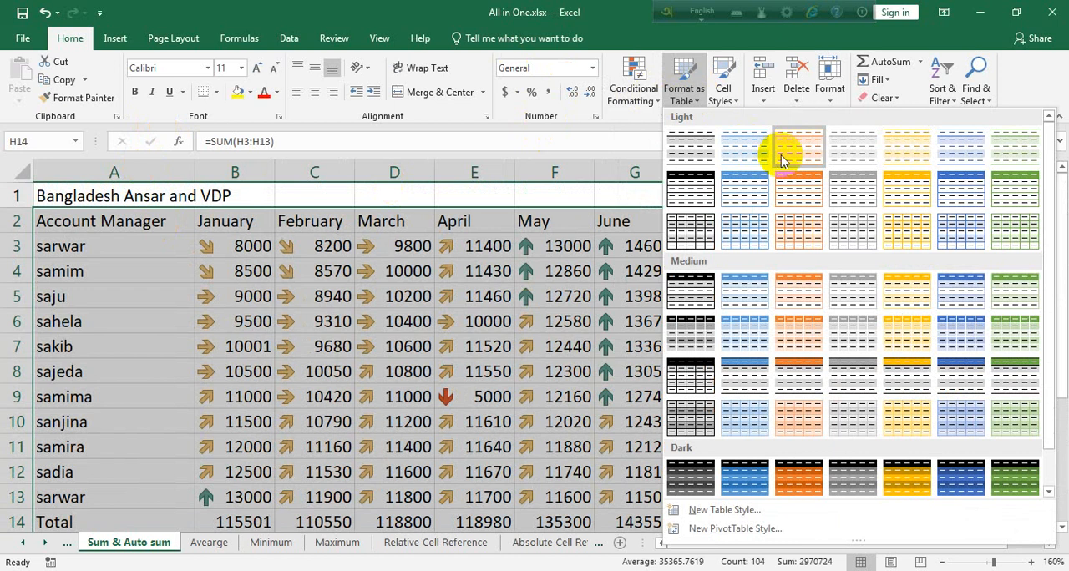